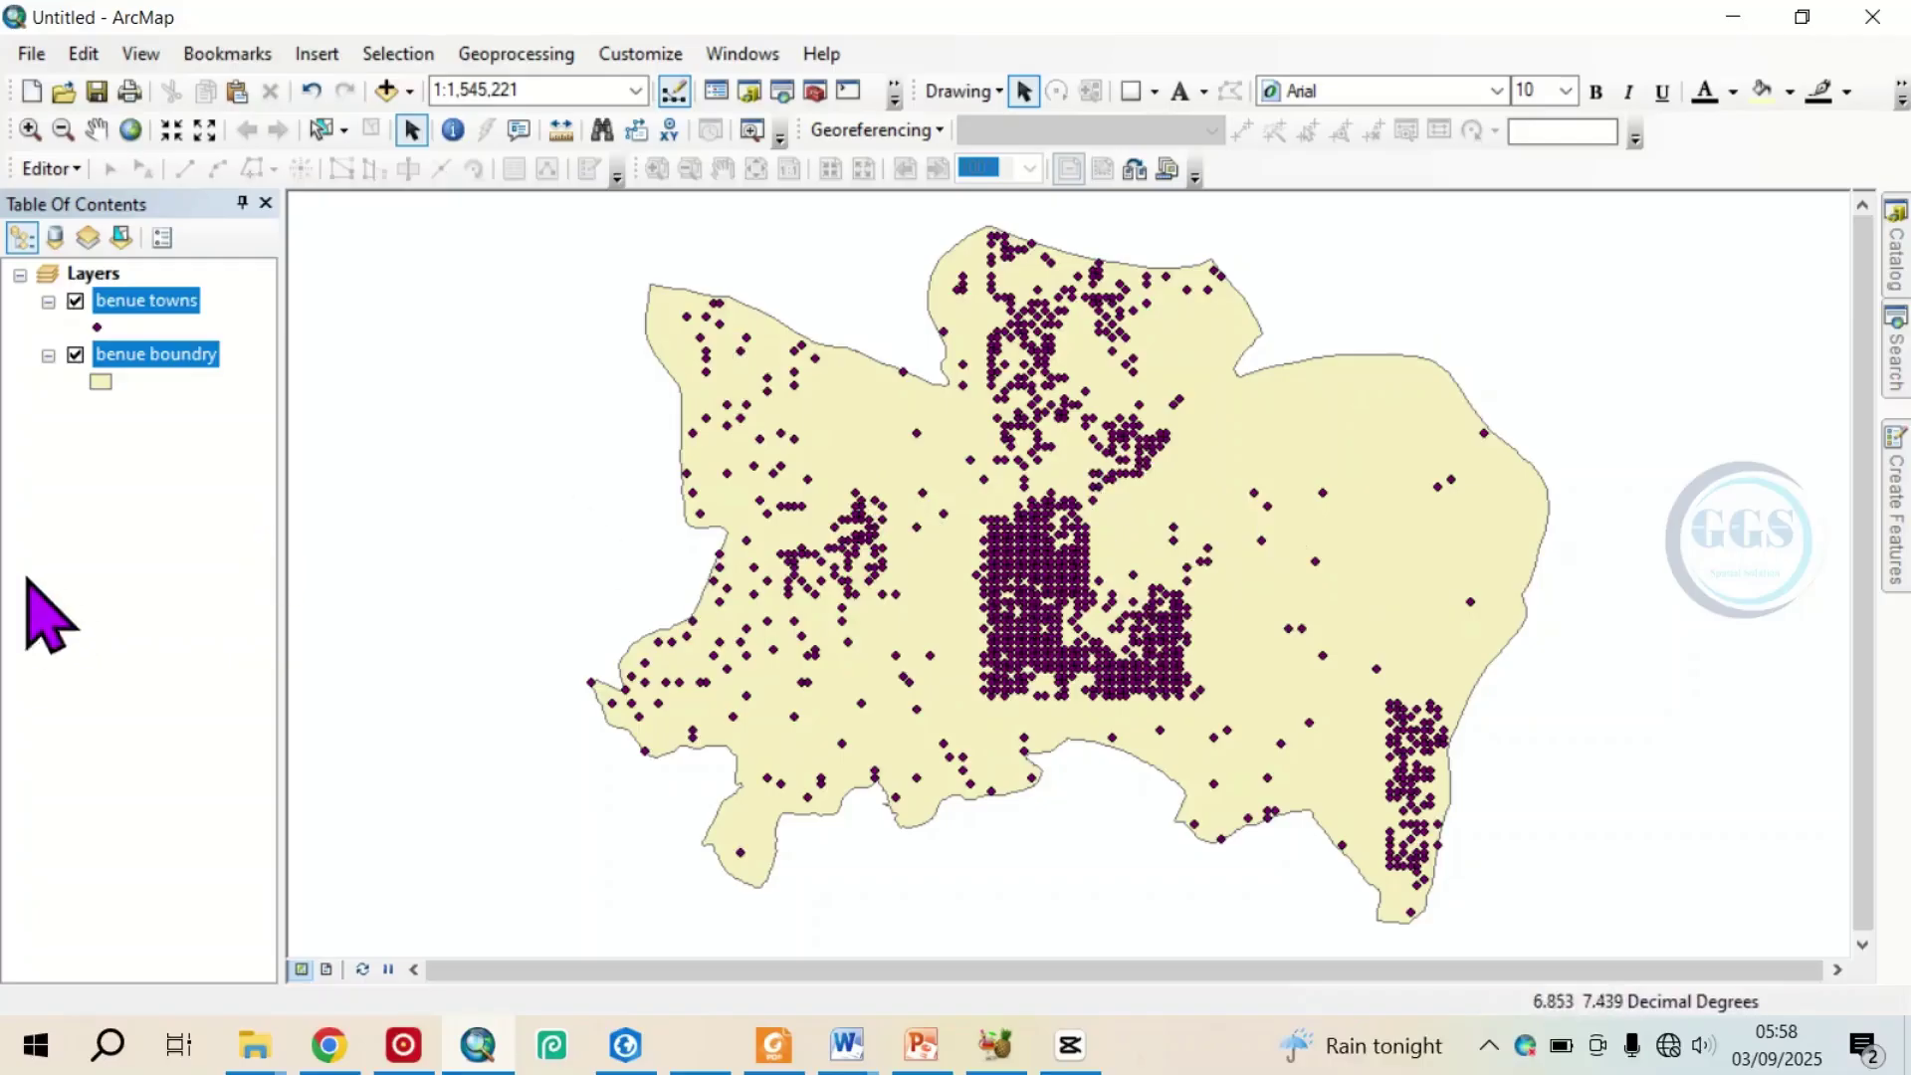
- Label the benue towns features on the map to preview the town names, and switch the labels off again
click(162, 416)
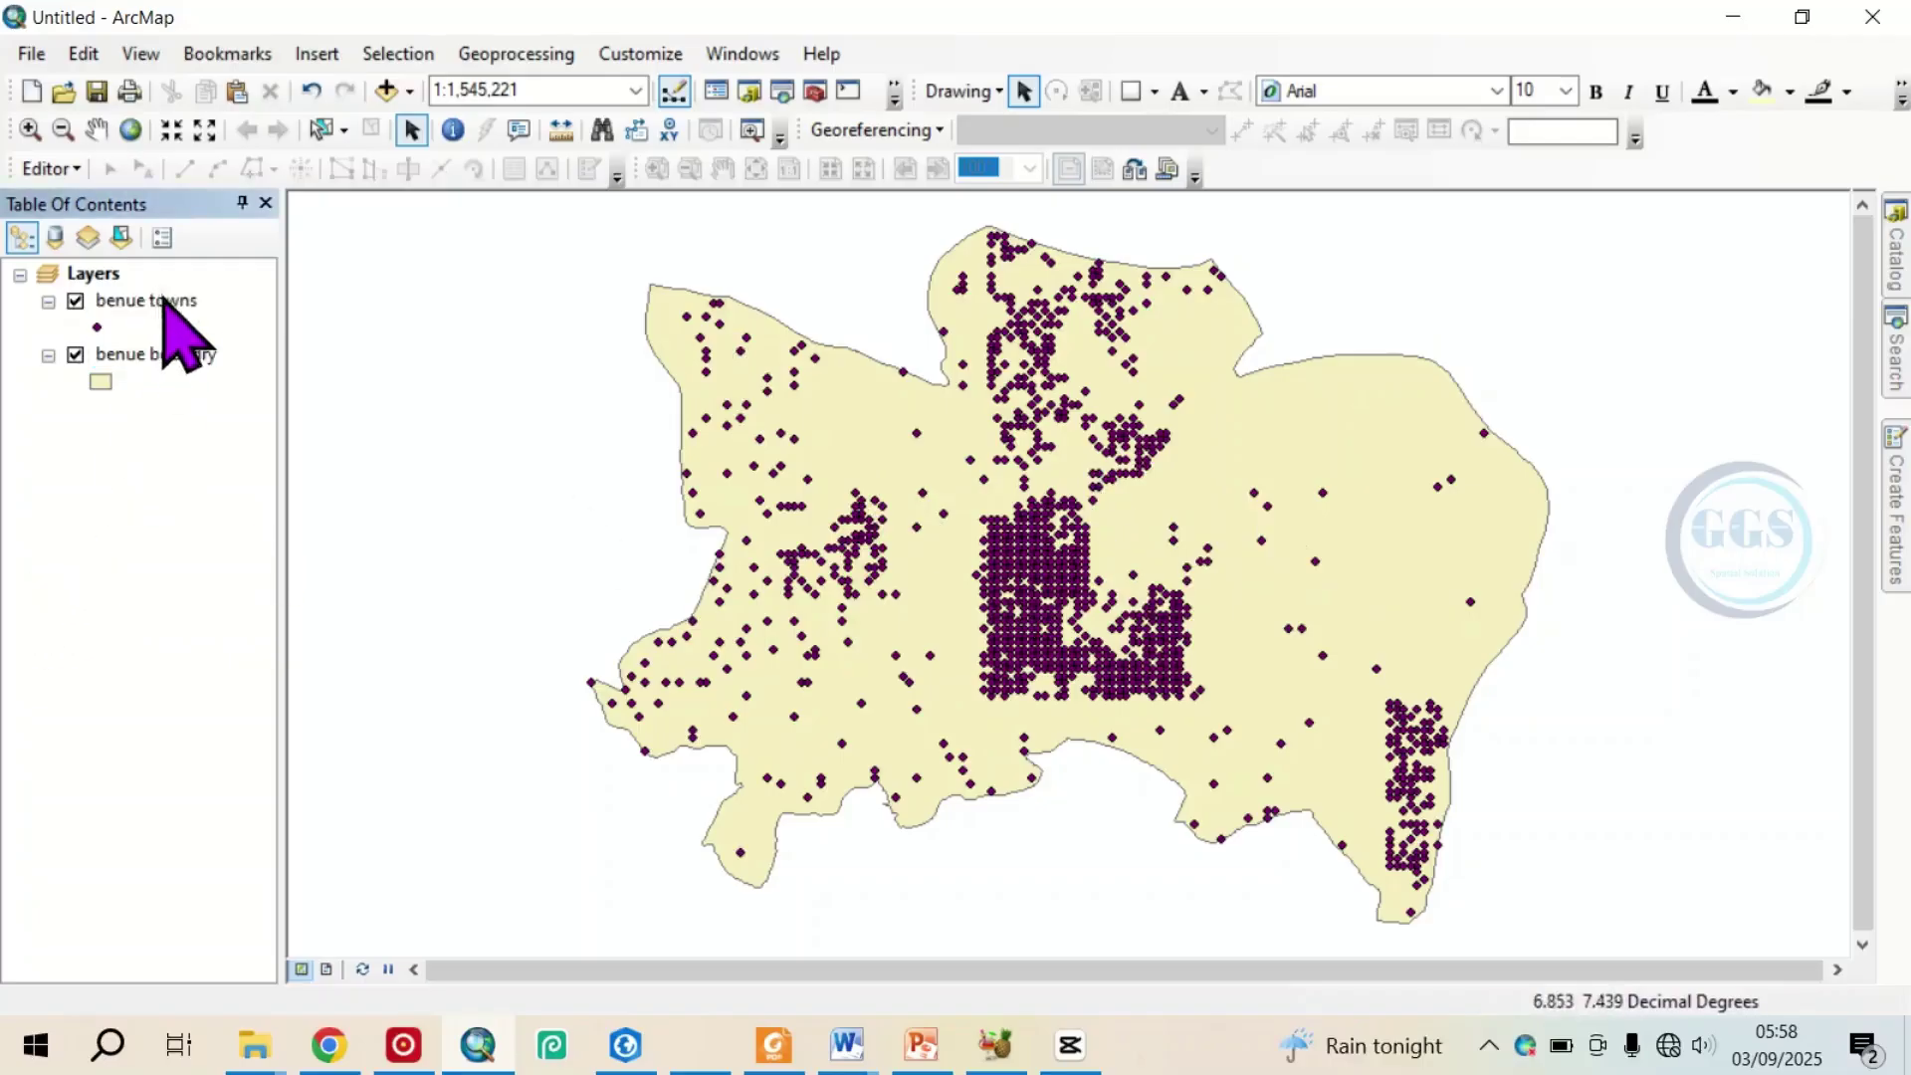
double_click(164, 300)
right_click(164, 302)
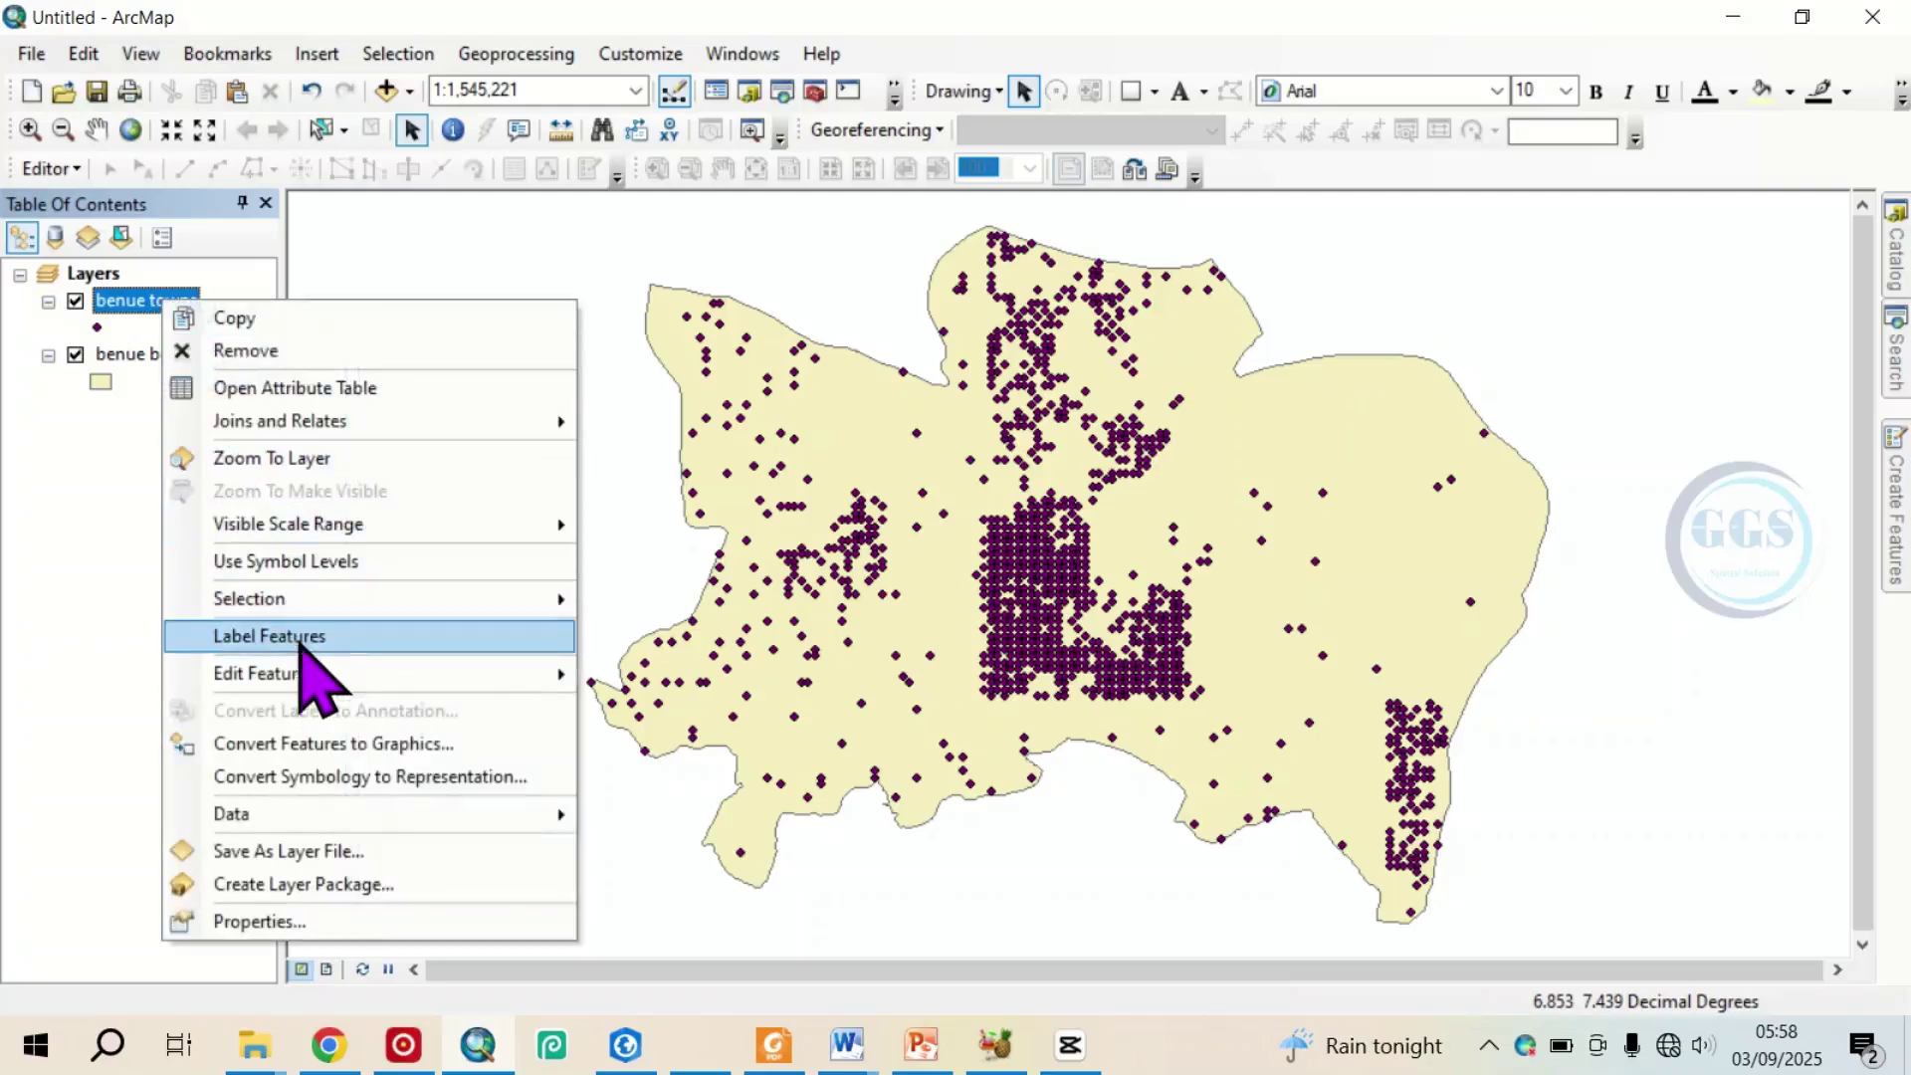
click(297, 635)
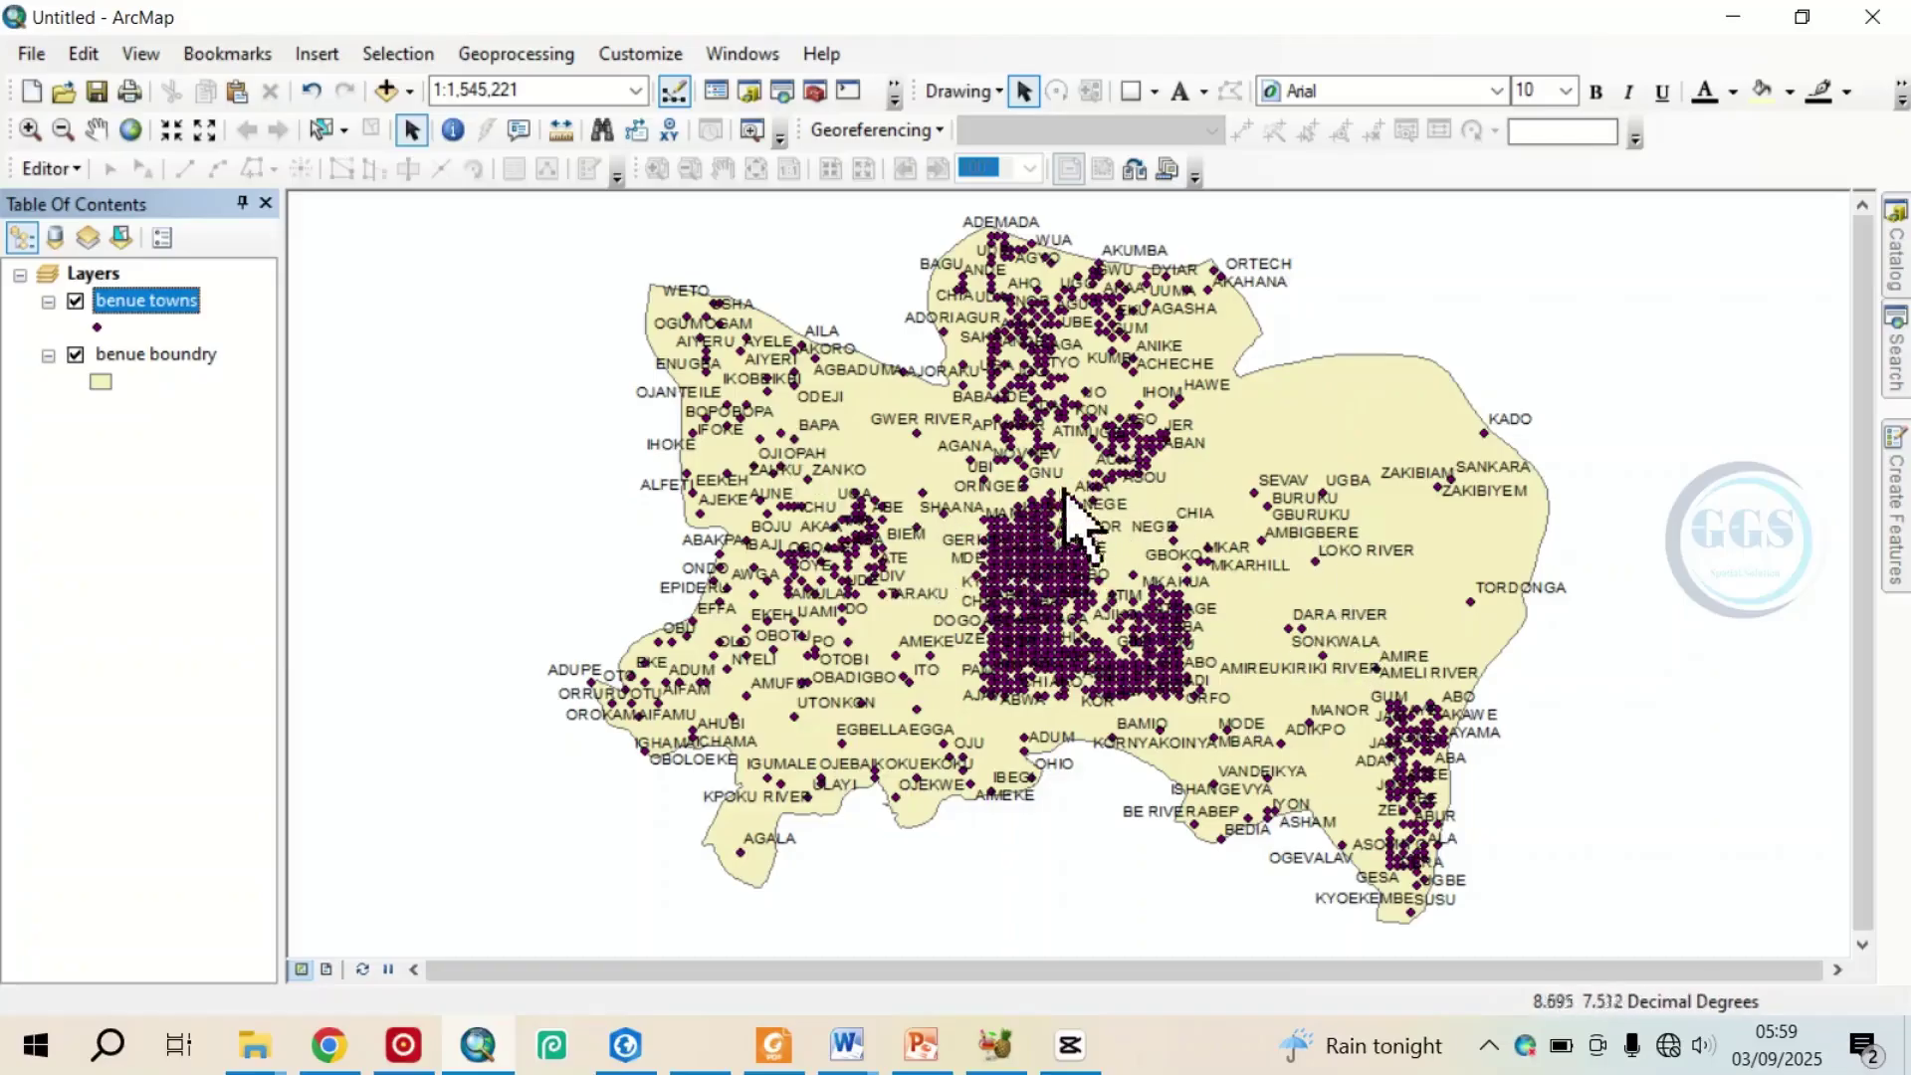
right_click(153, 308)
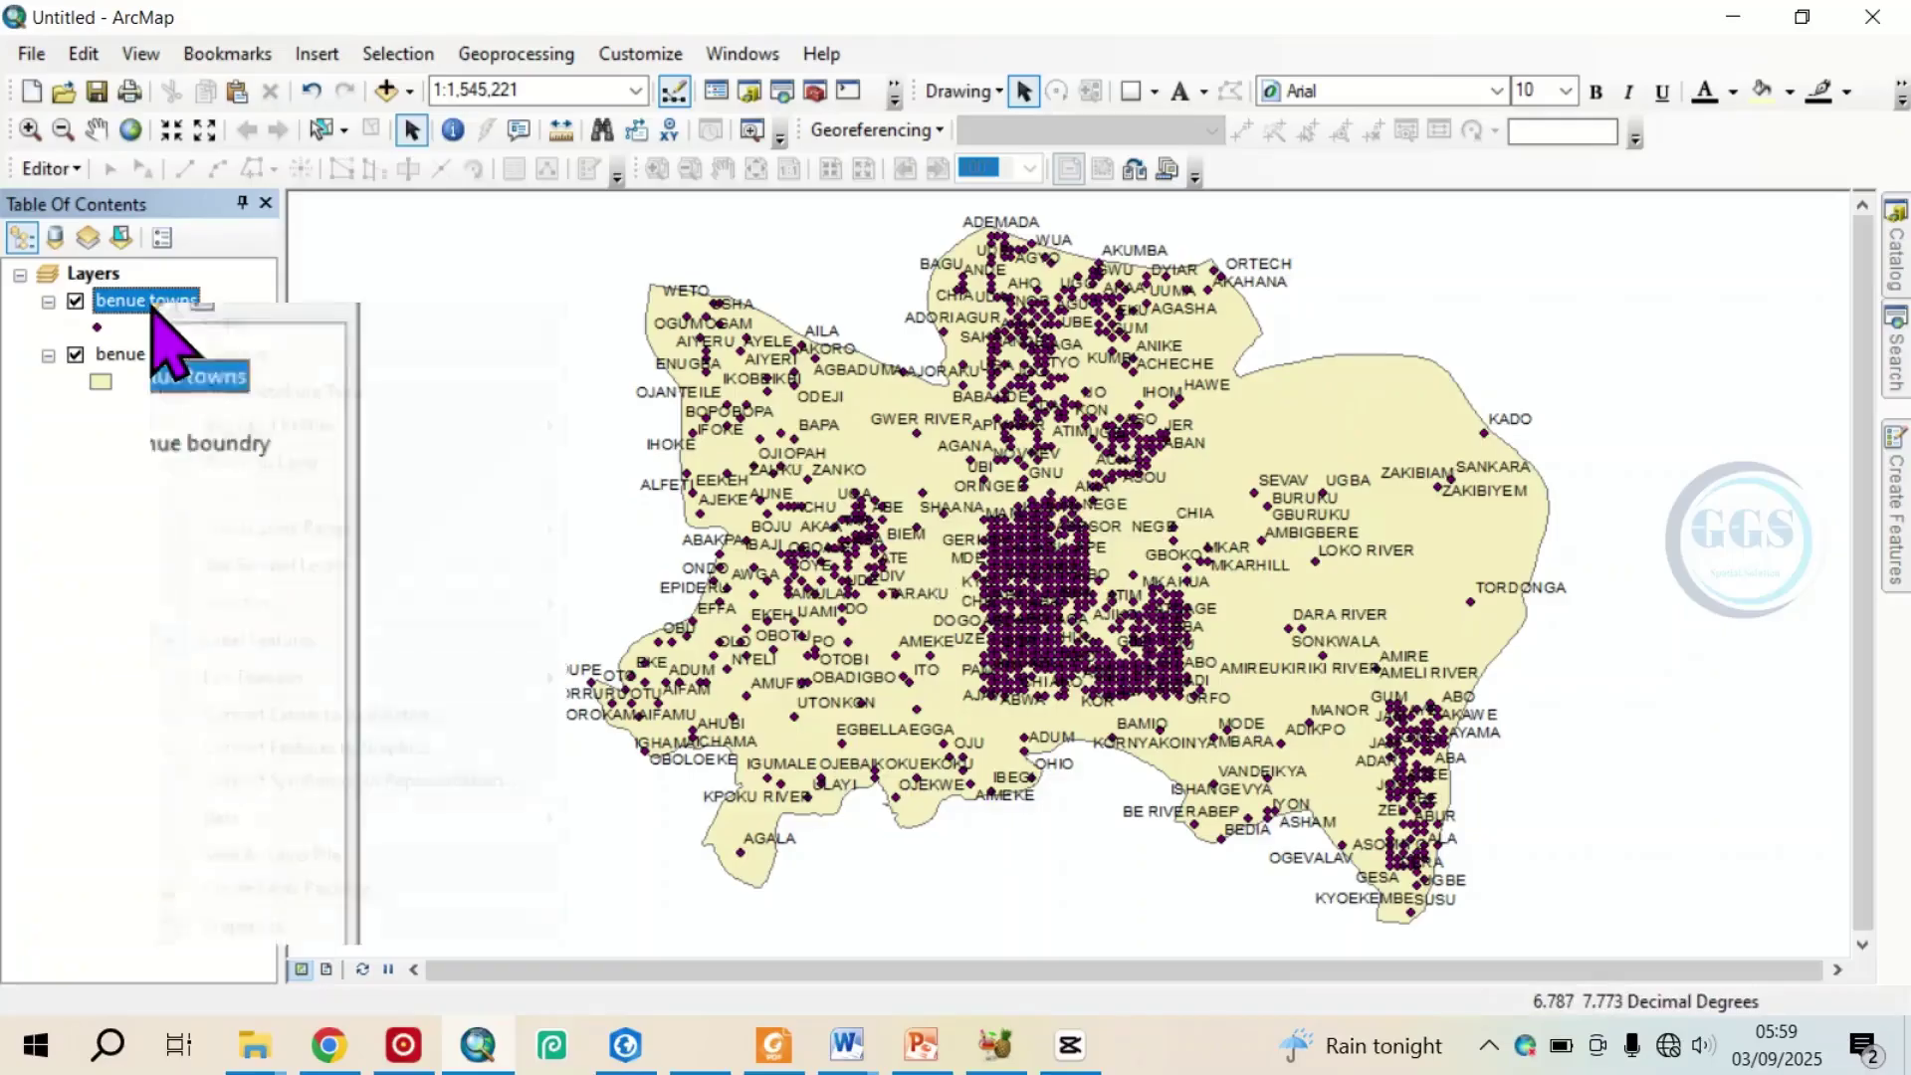
click(227, 647)
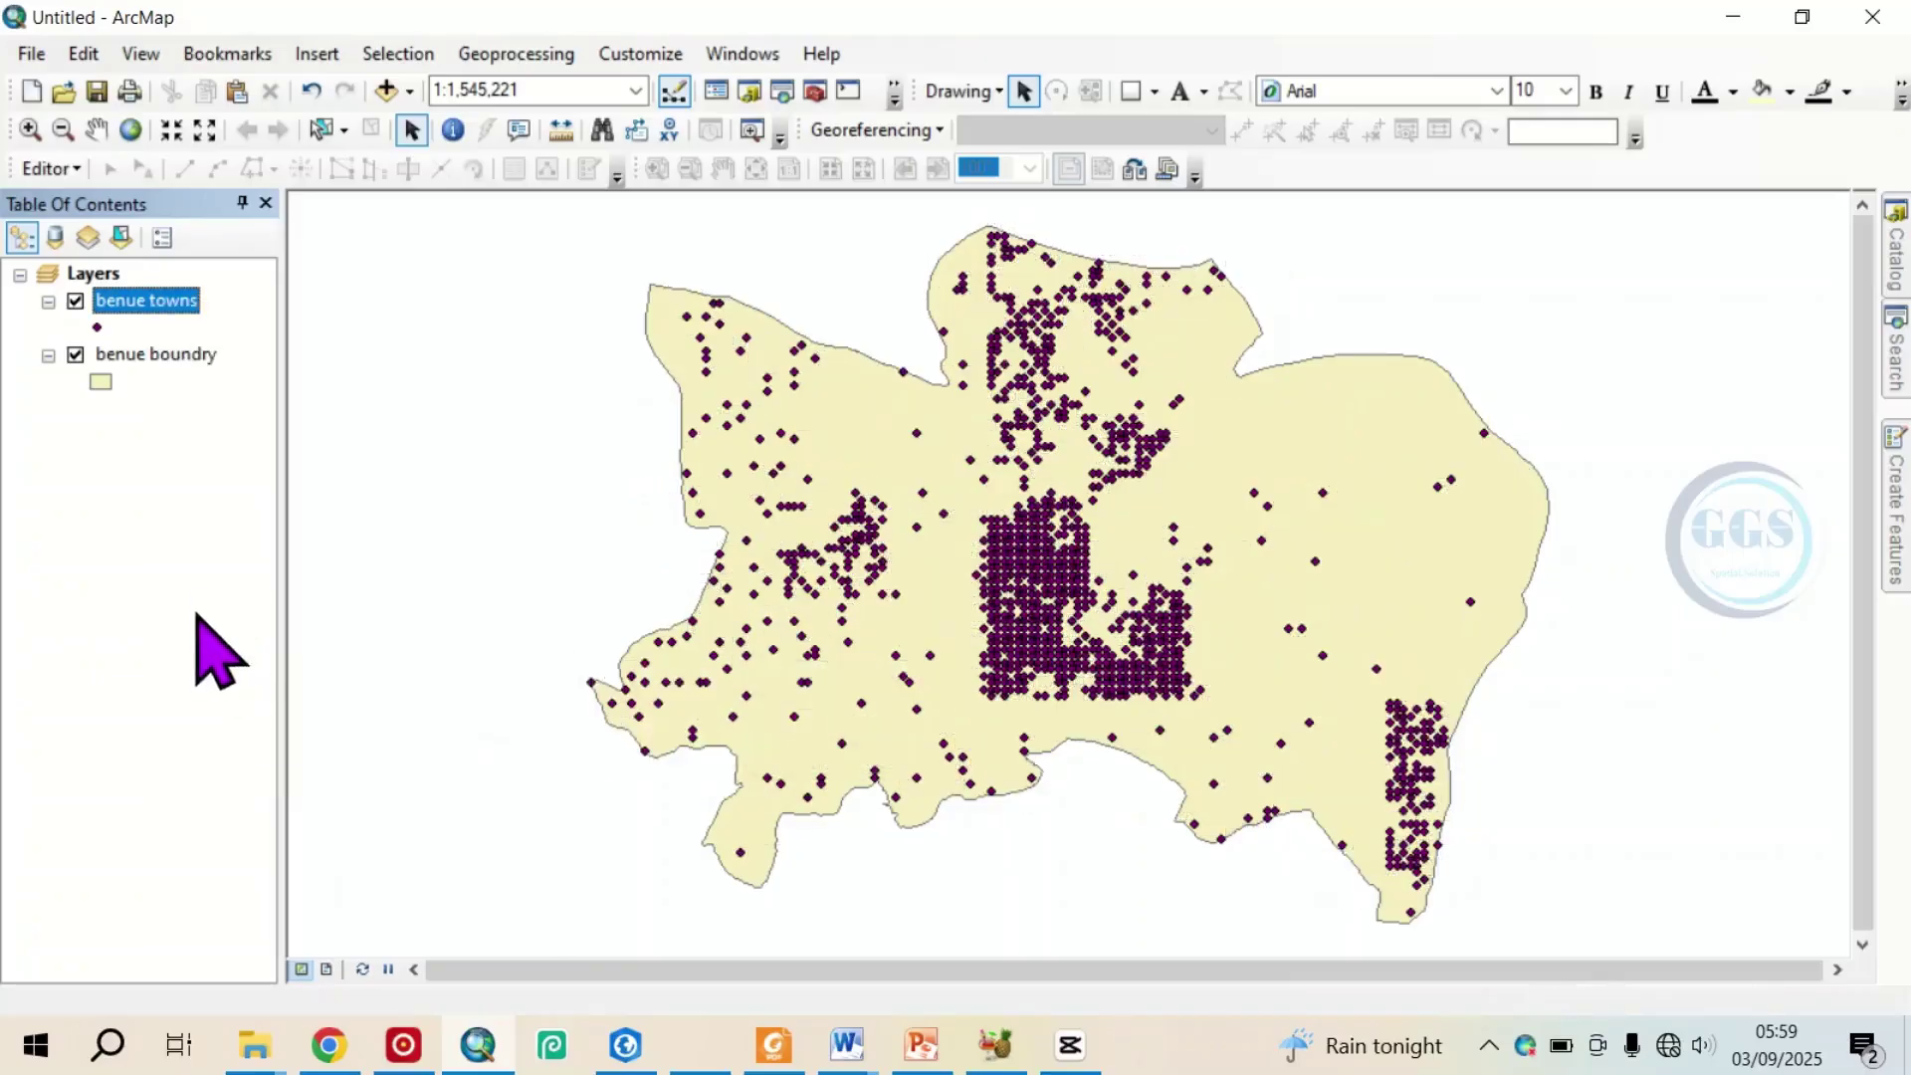
- Open the benue towns attribute table, bring the SORT_NAME and FULL_NAME fields into view, and narrow and move it clear of the map's centre
right_click(179, 309)
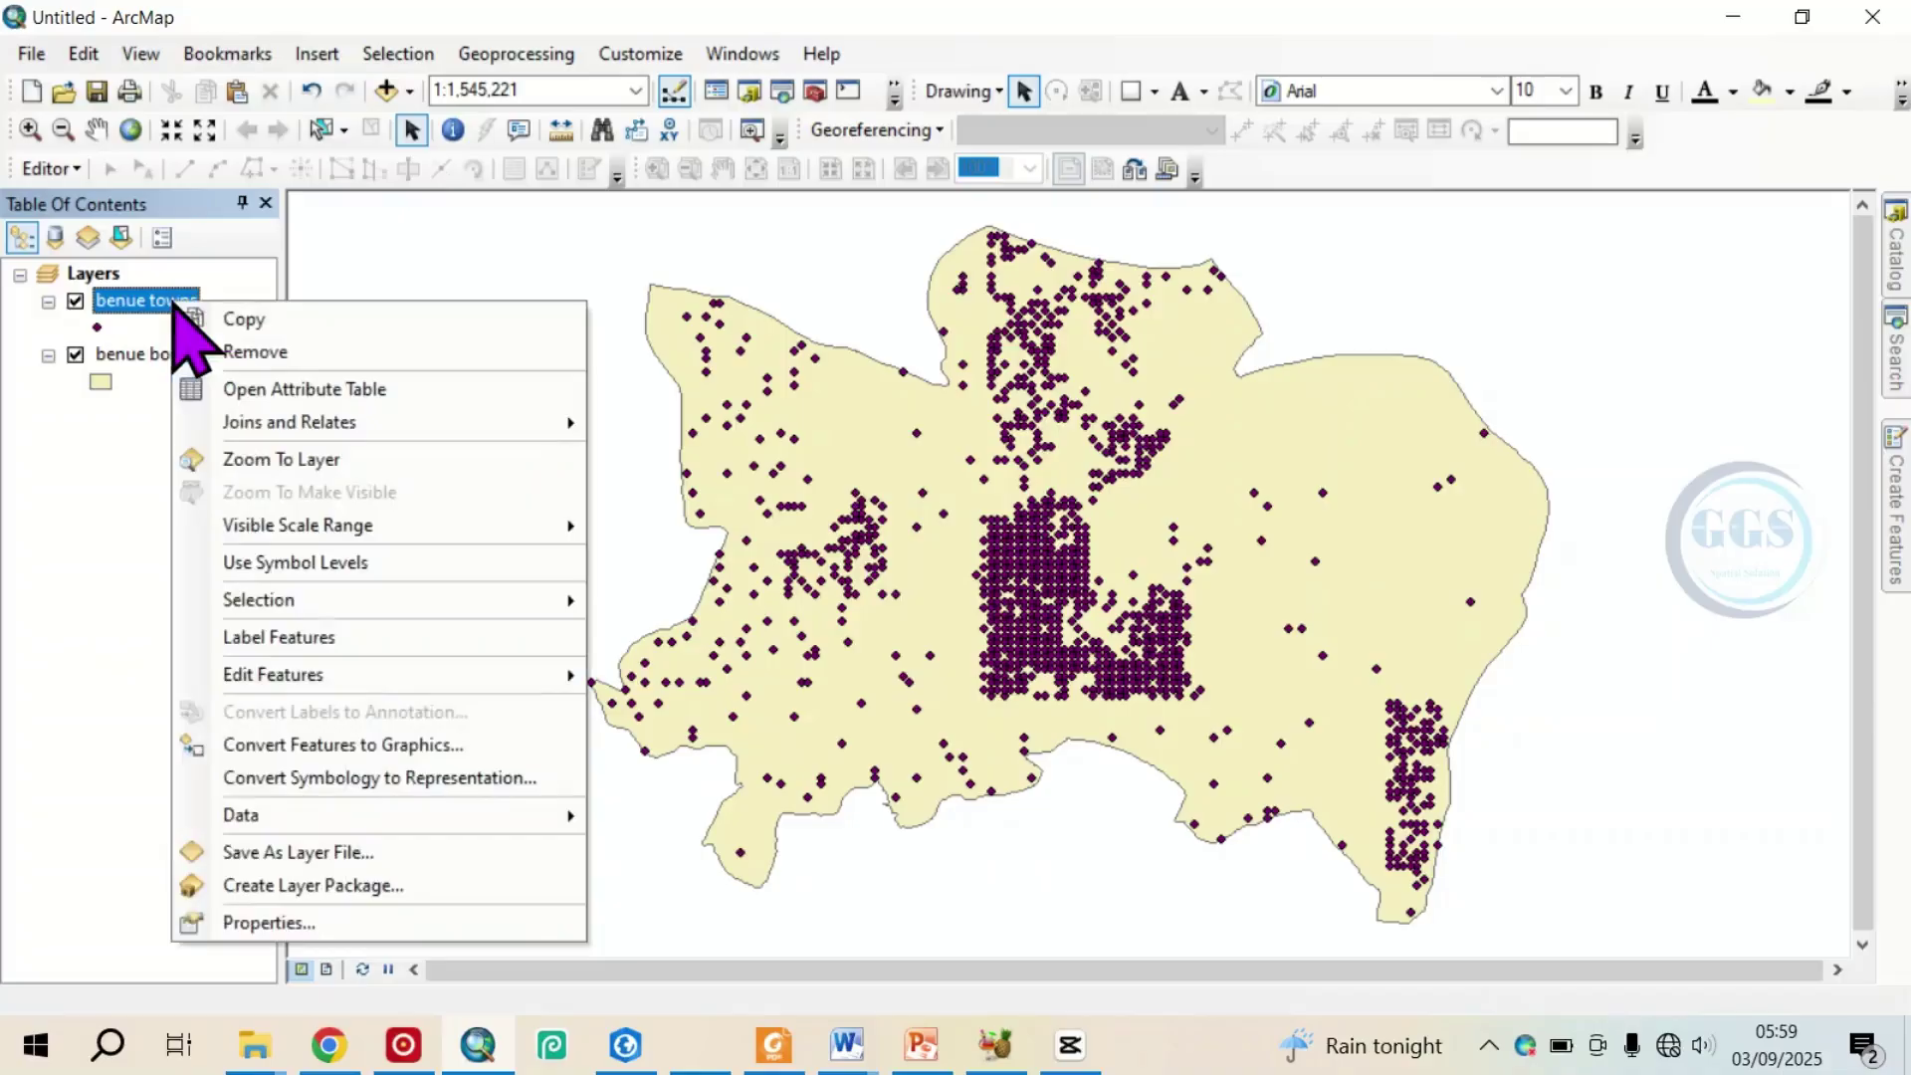
click(281, 390)
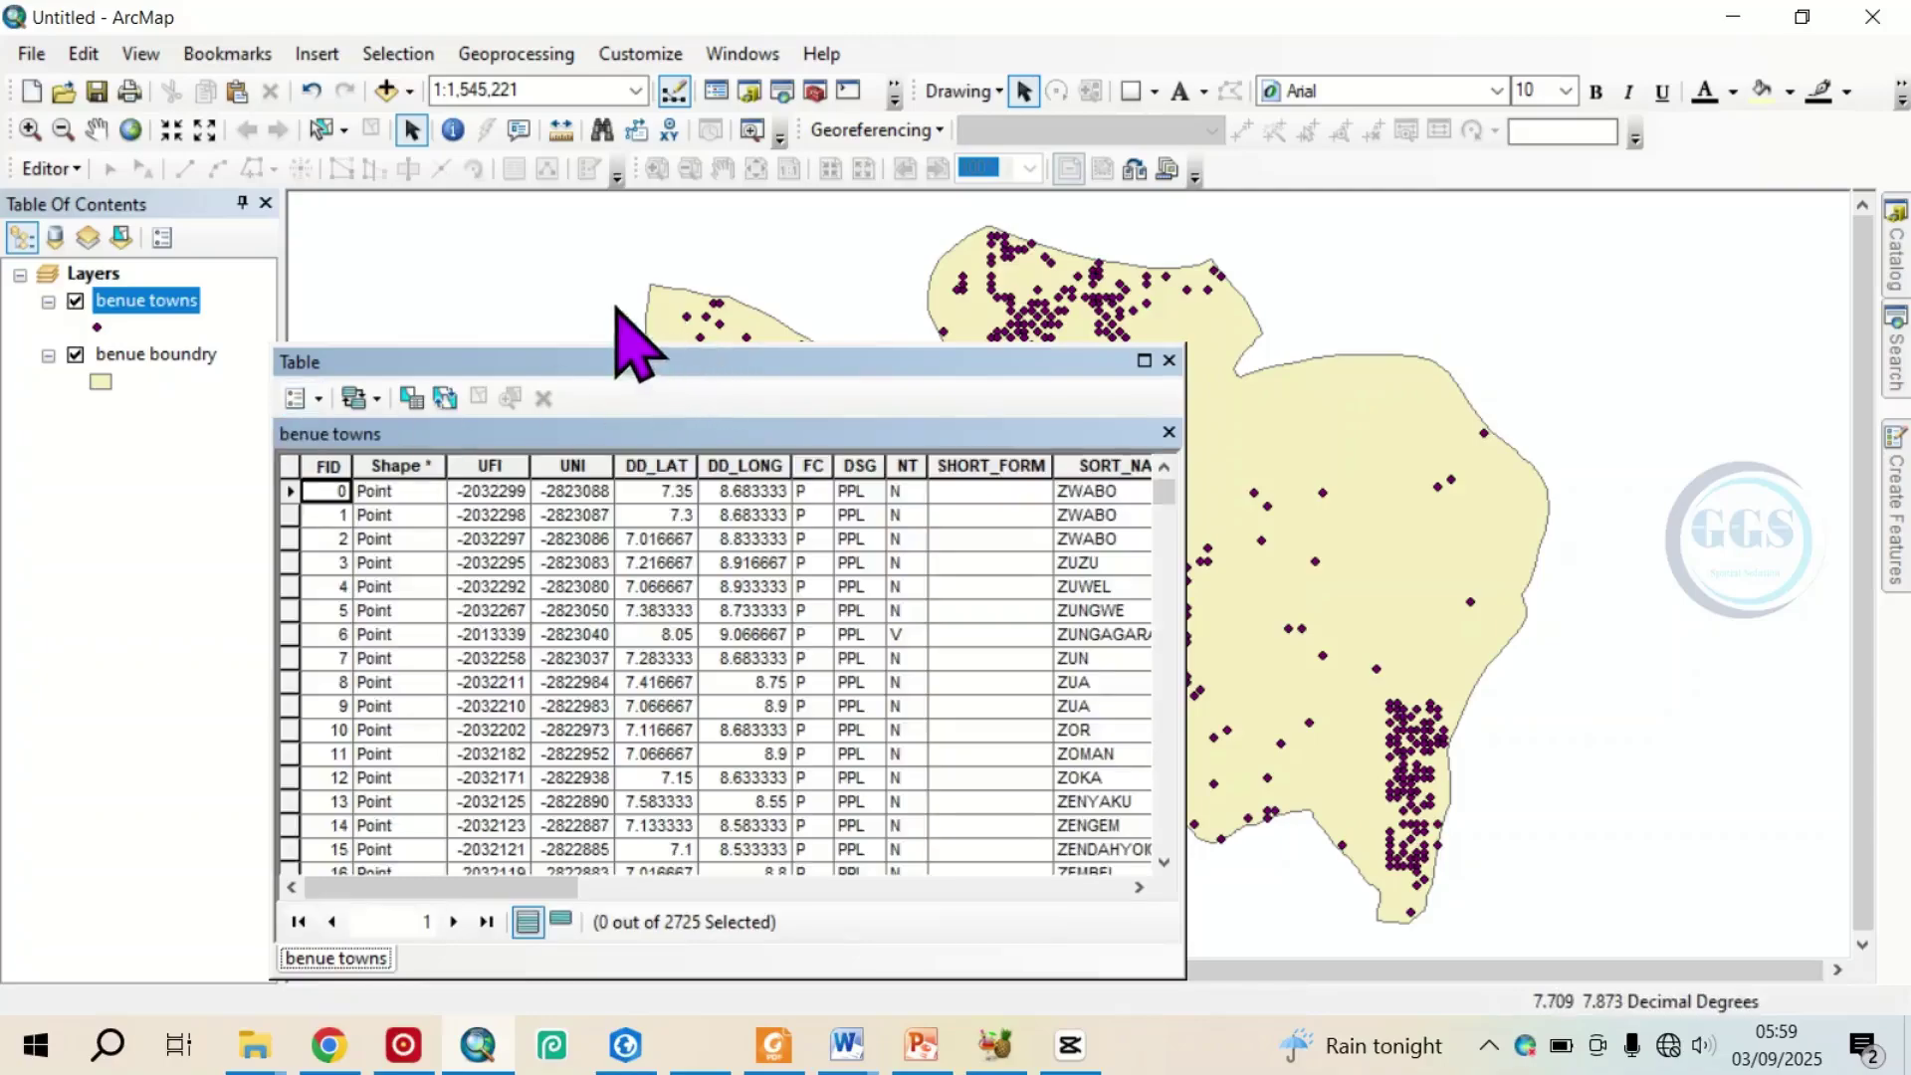
drag(631, 341, 595, 281)
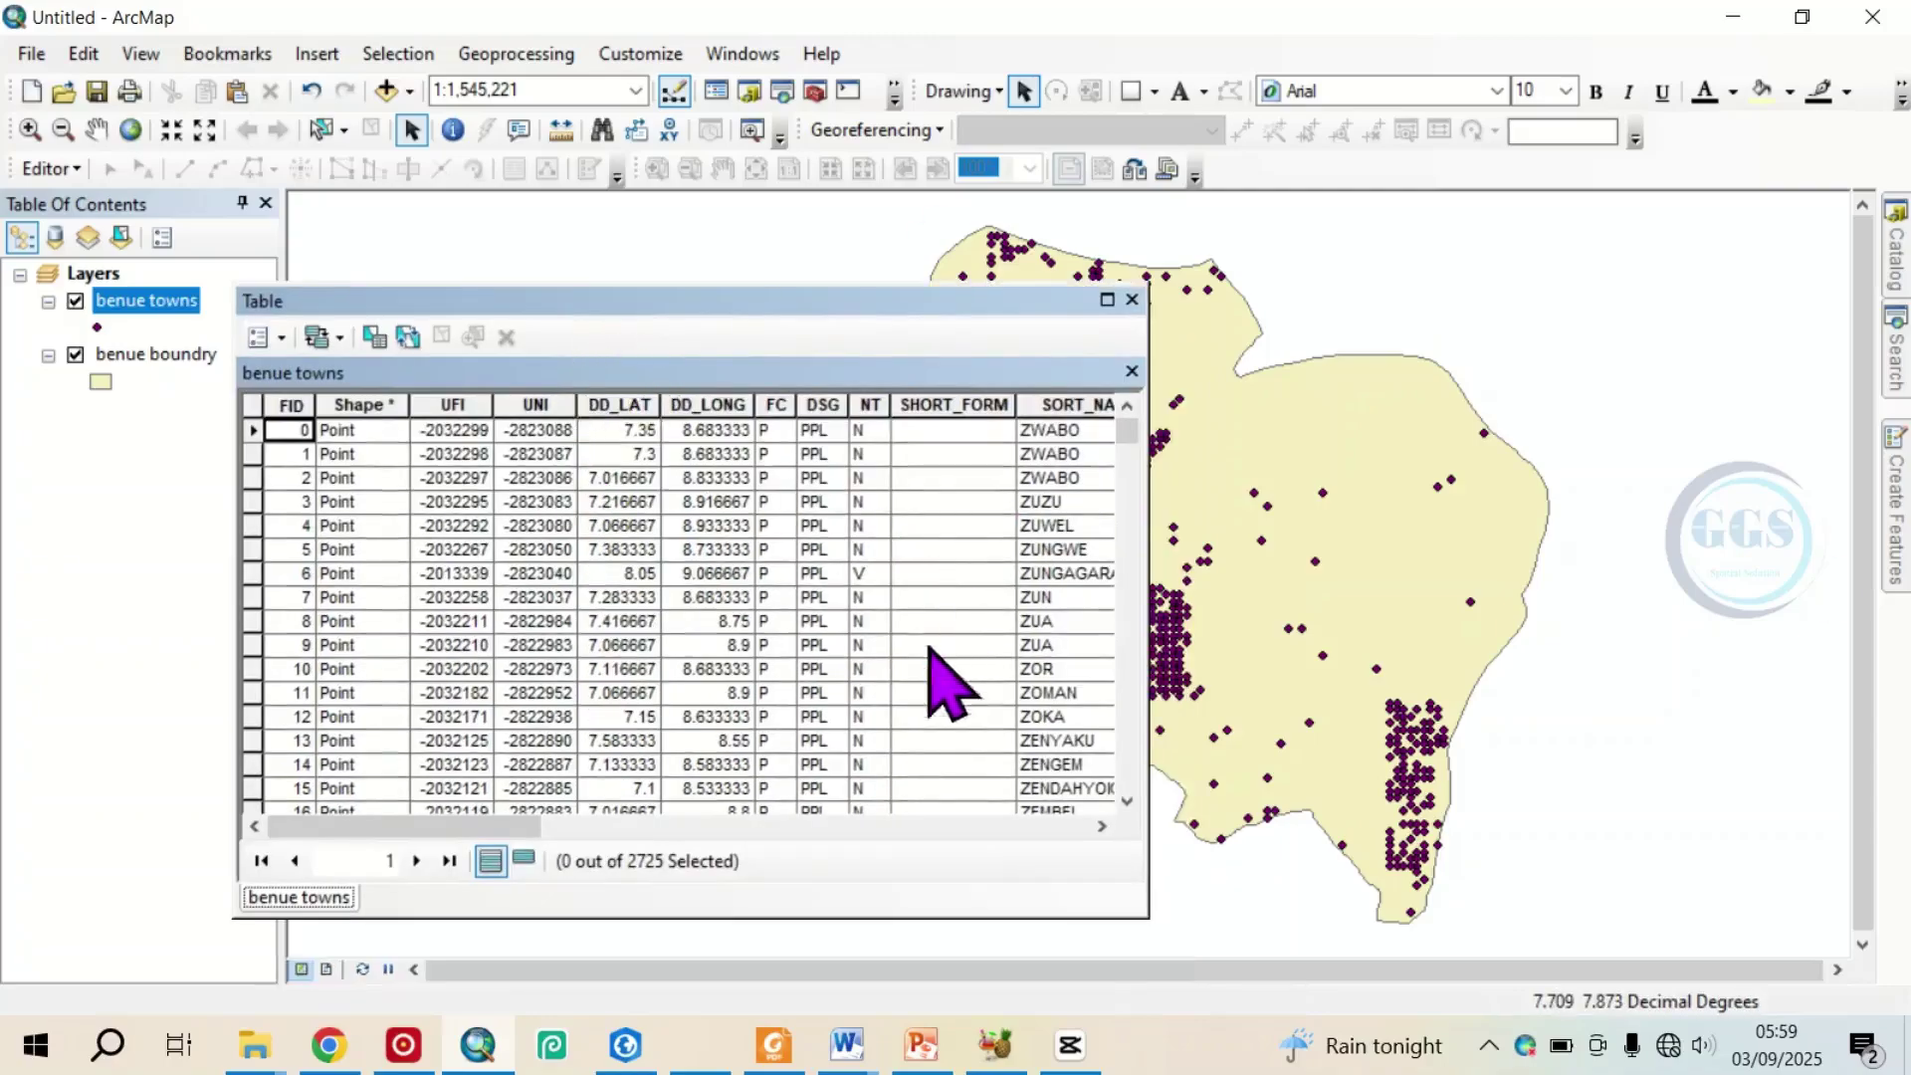
drag(493, 831, 825, 854)
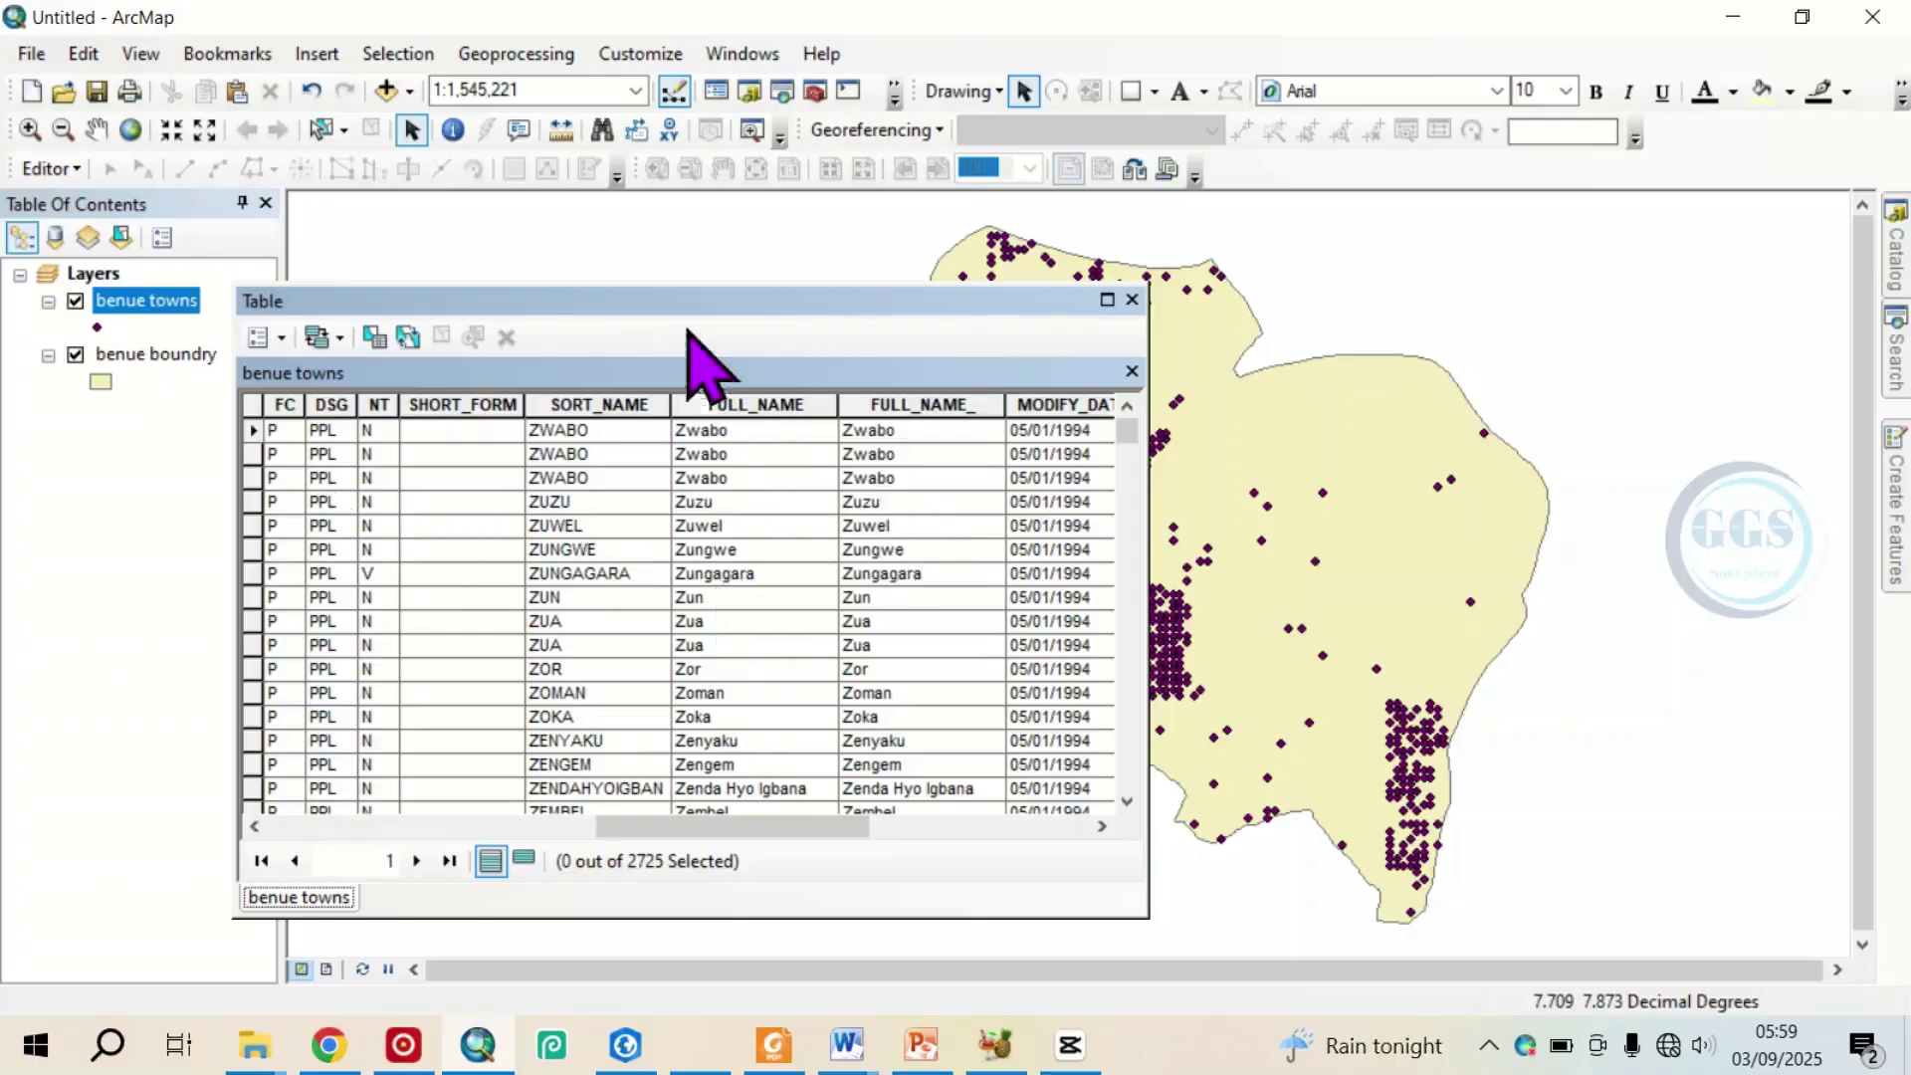
drag(1148, 498, 913, 498)
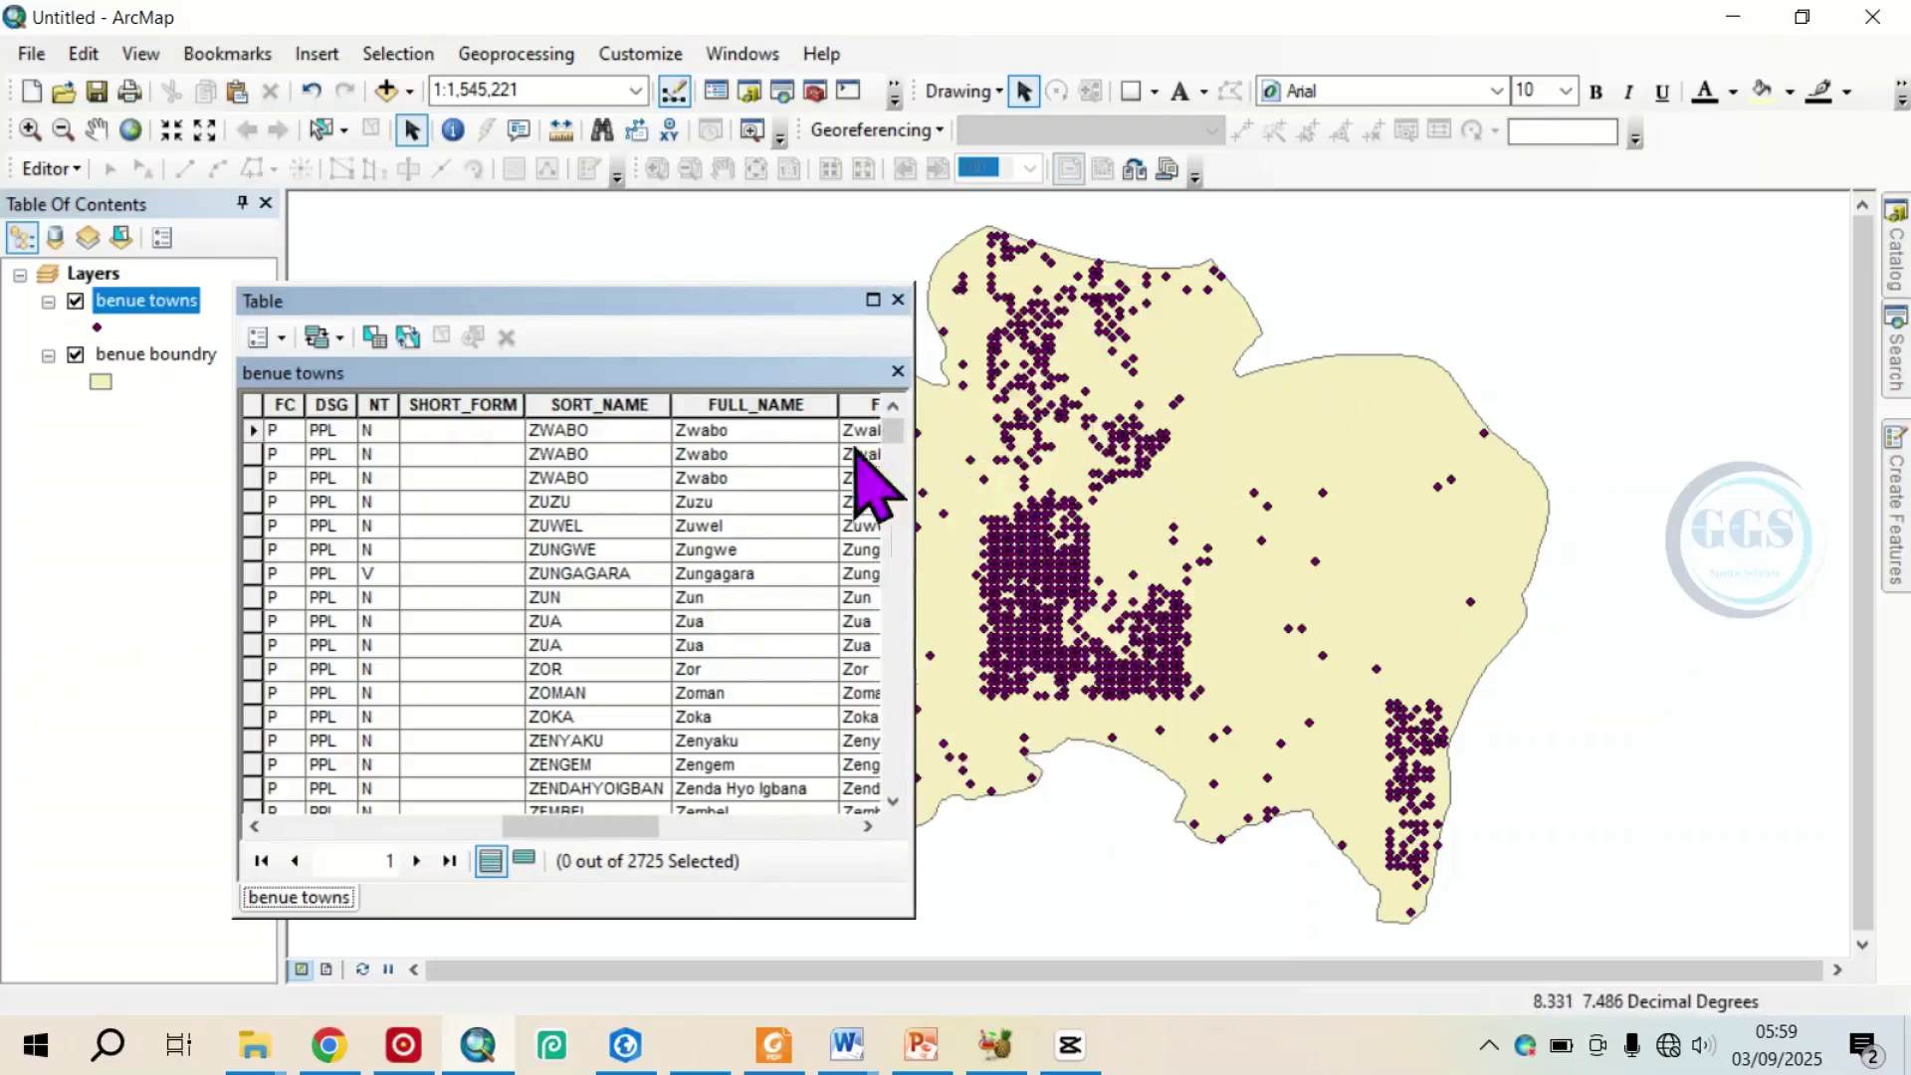
drag(611, 288, 429, 300)
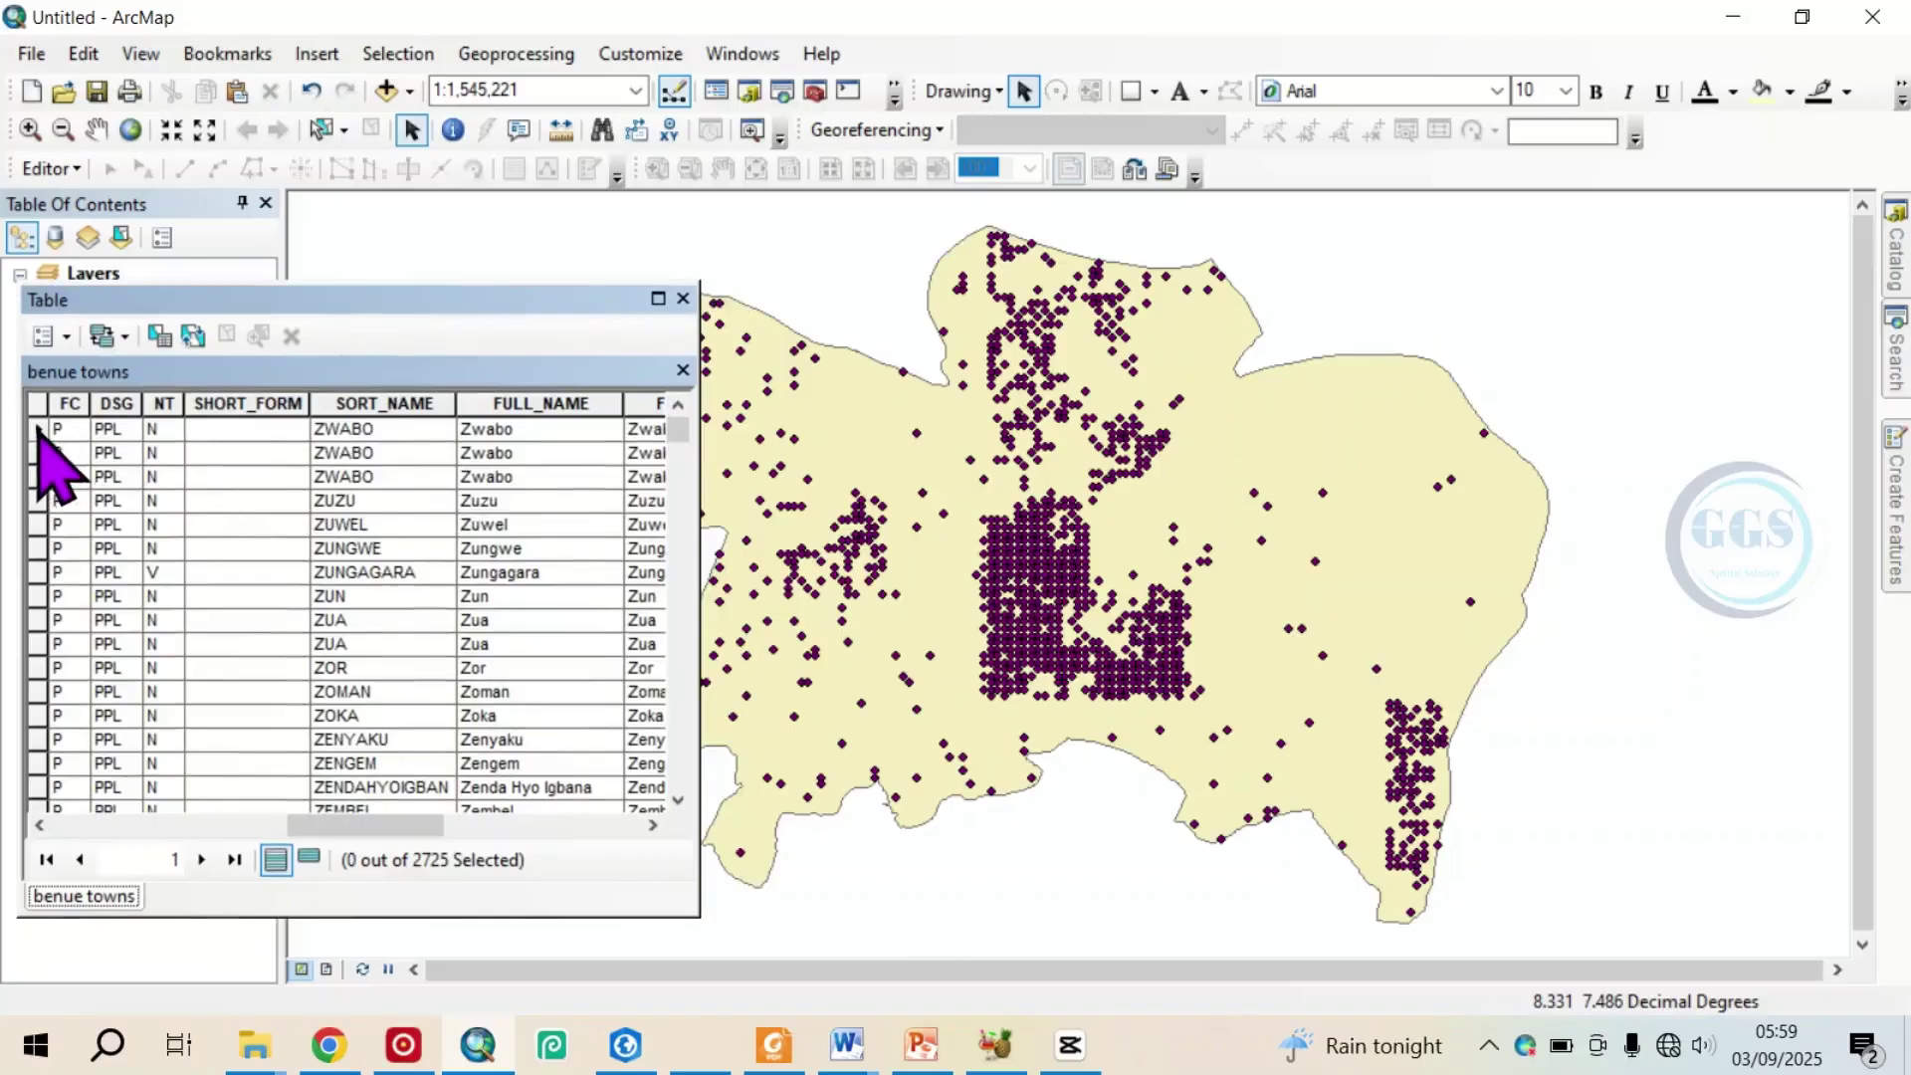
- Select the first ZWABO record, the second ZUA record, ZEL and ZAKI together in the benue towns table
click(37, 429)
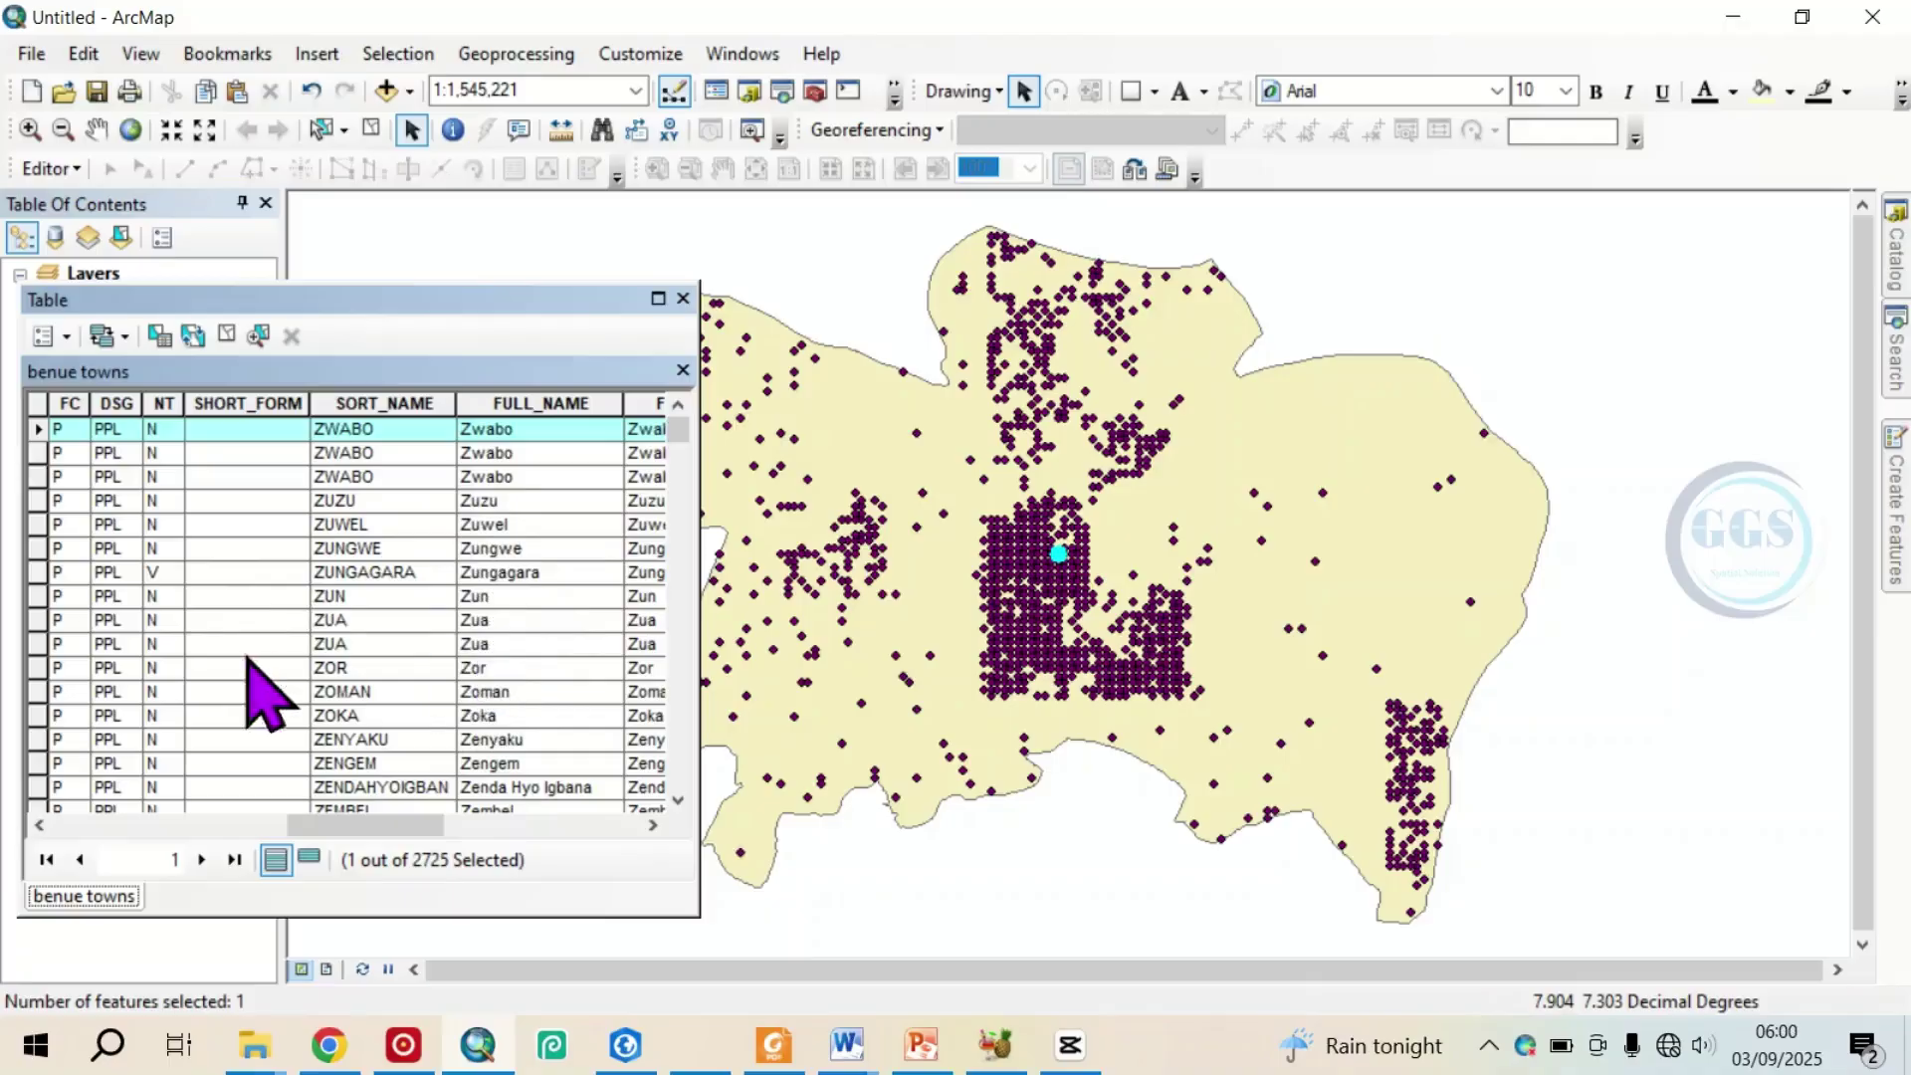
ctrl+click(38, 644)
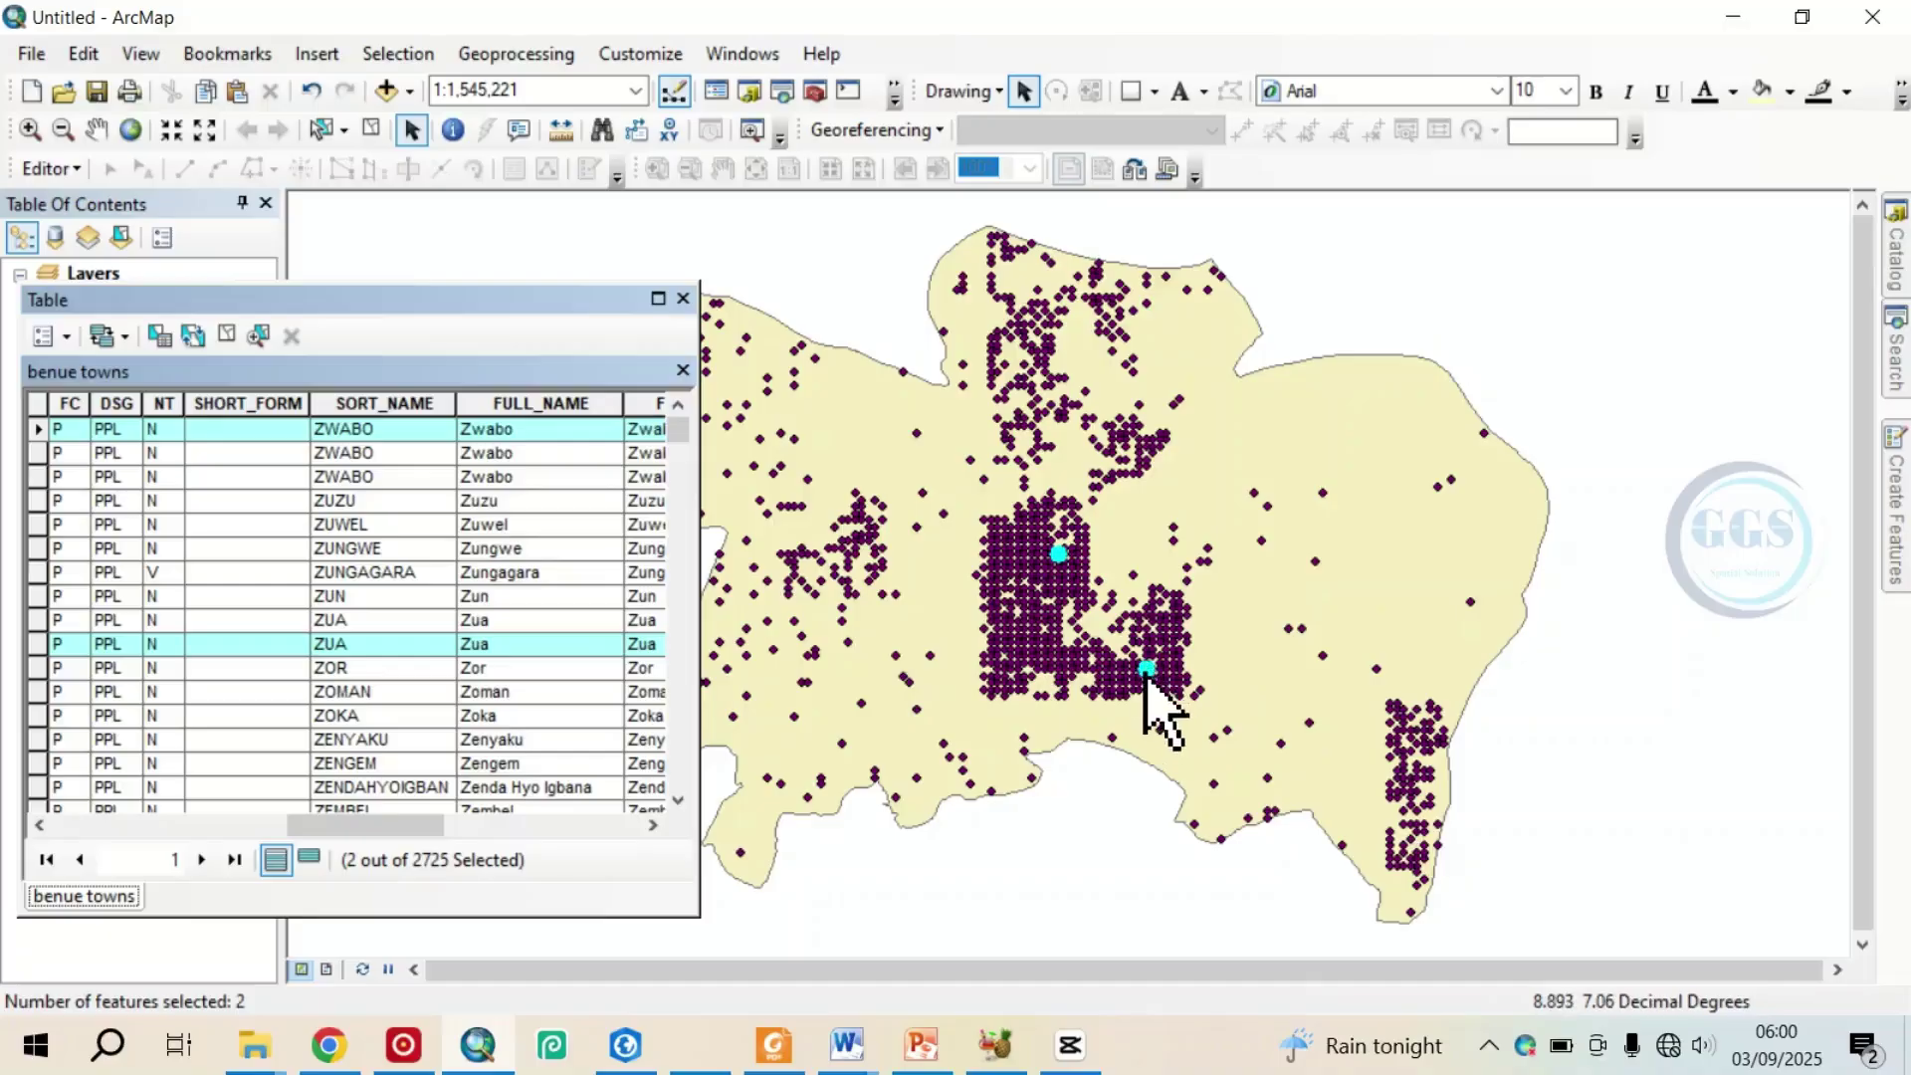
scroll(354, 657, down, 2)
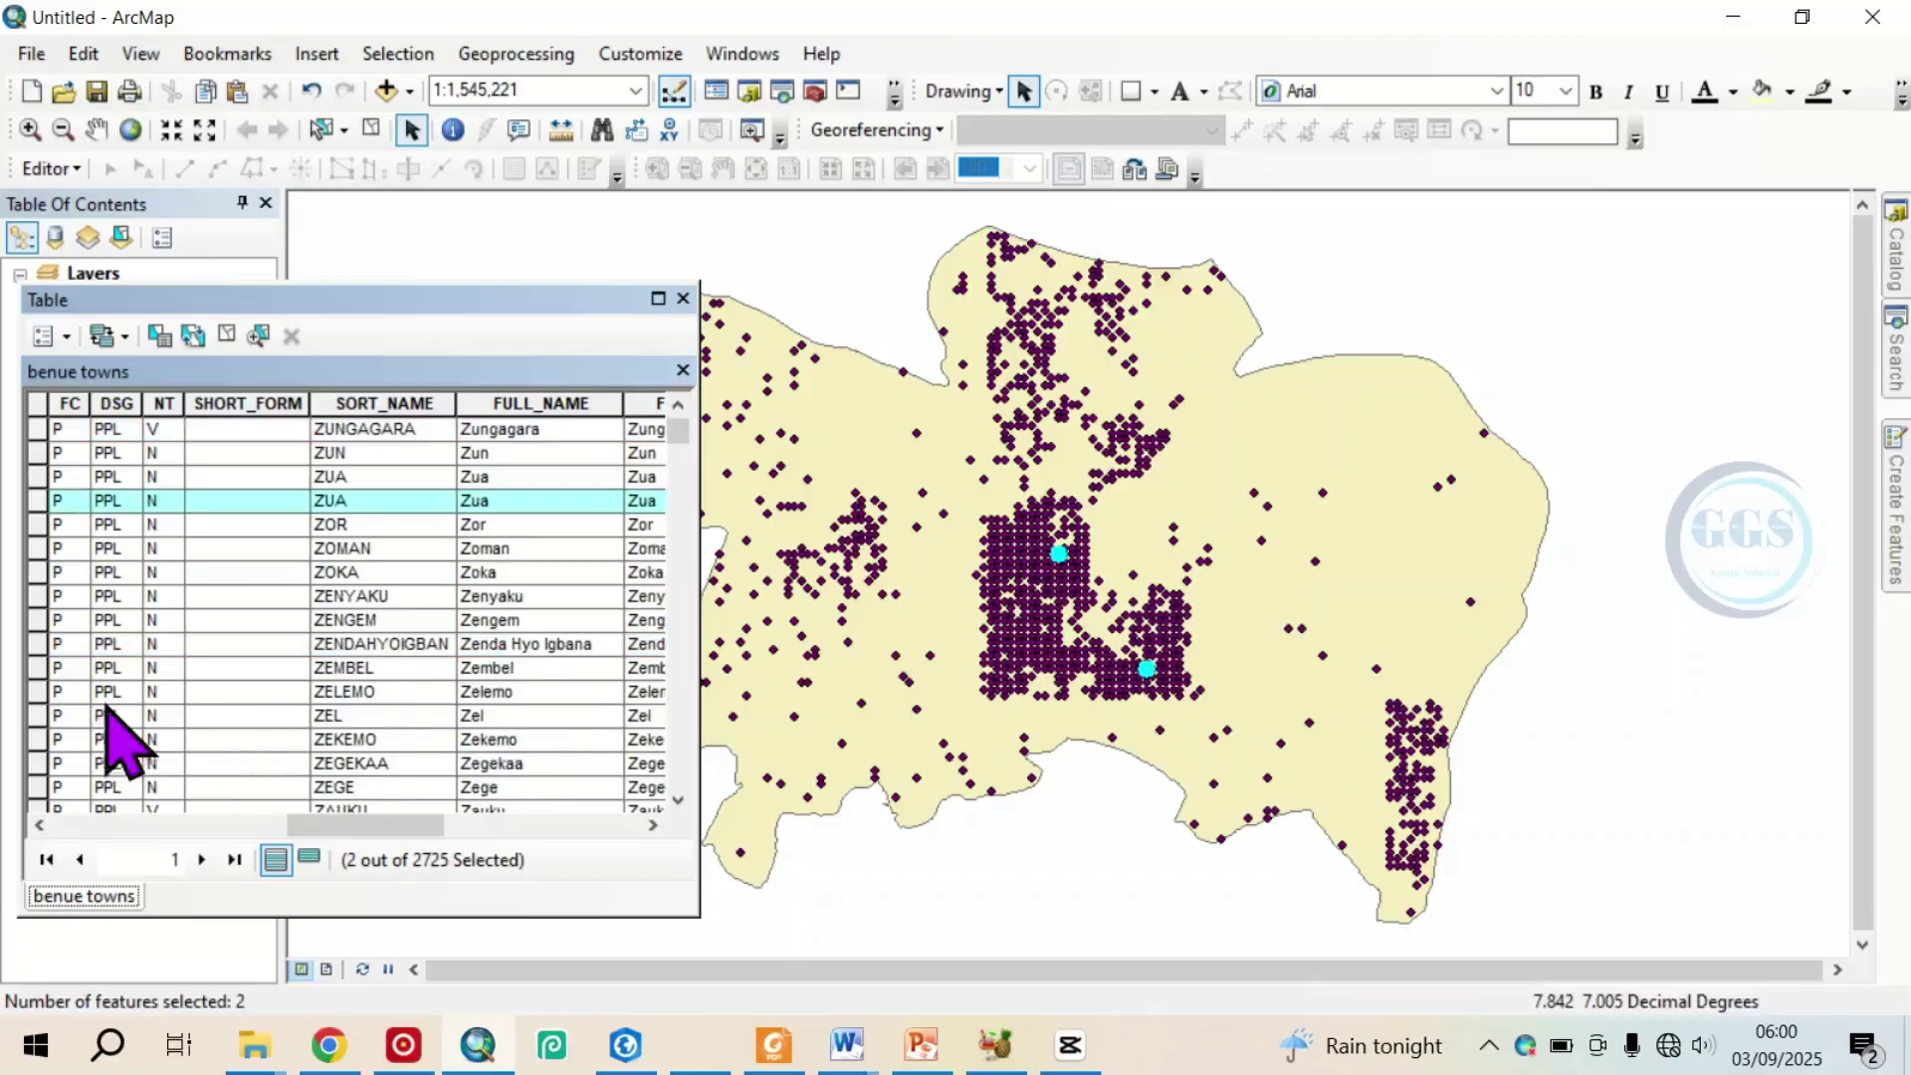
ctrl+click(40, 716)
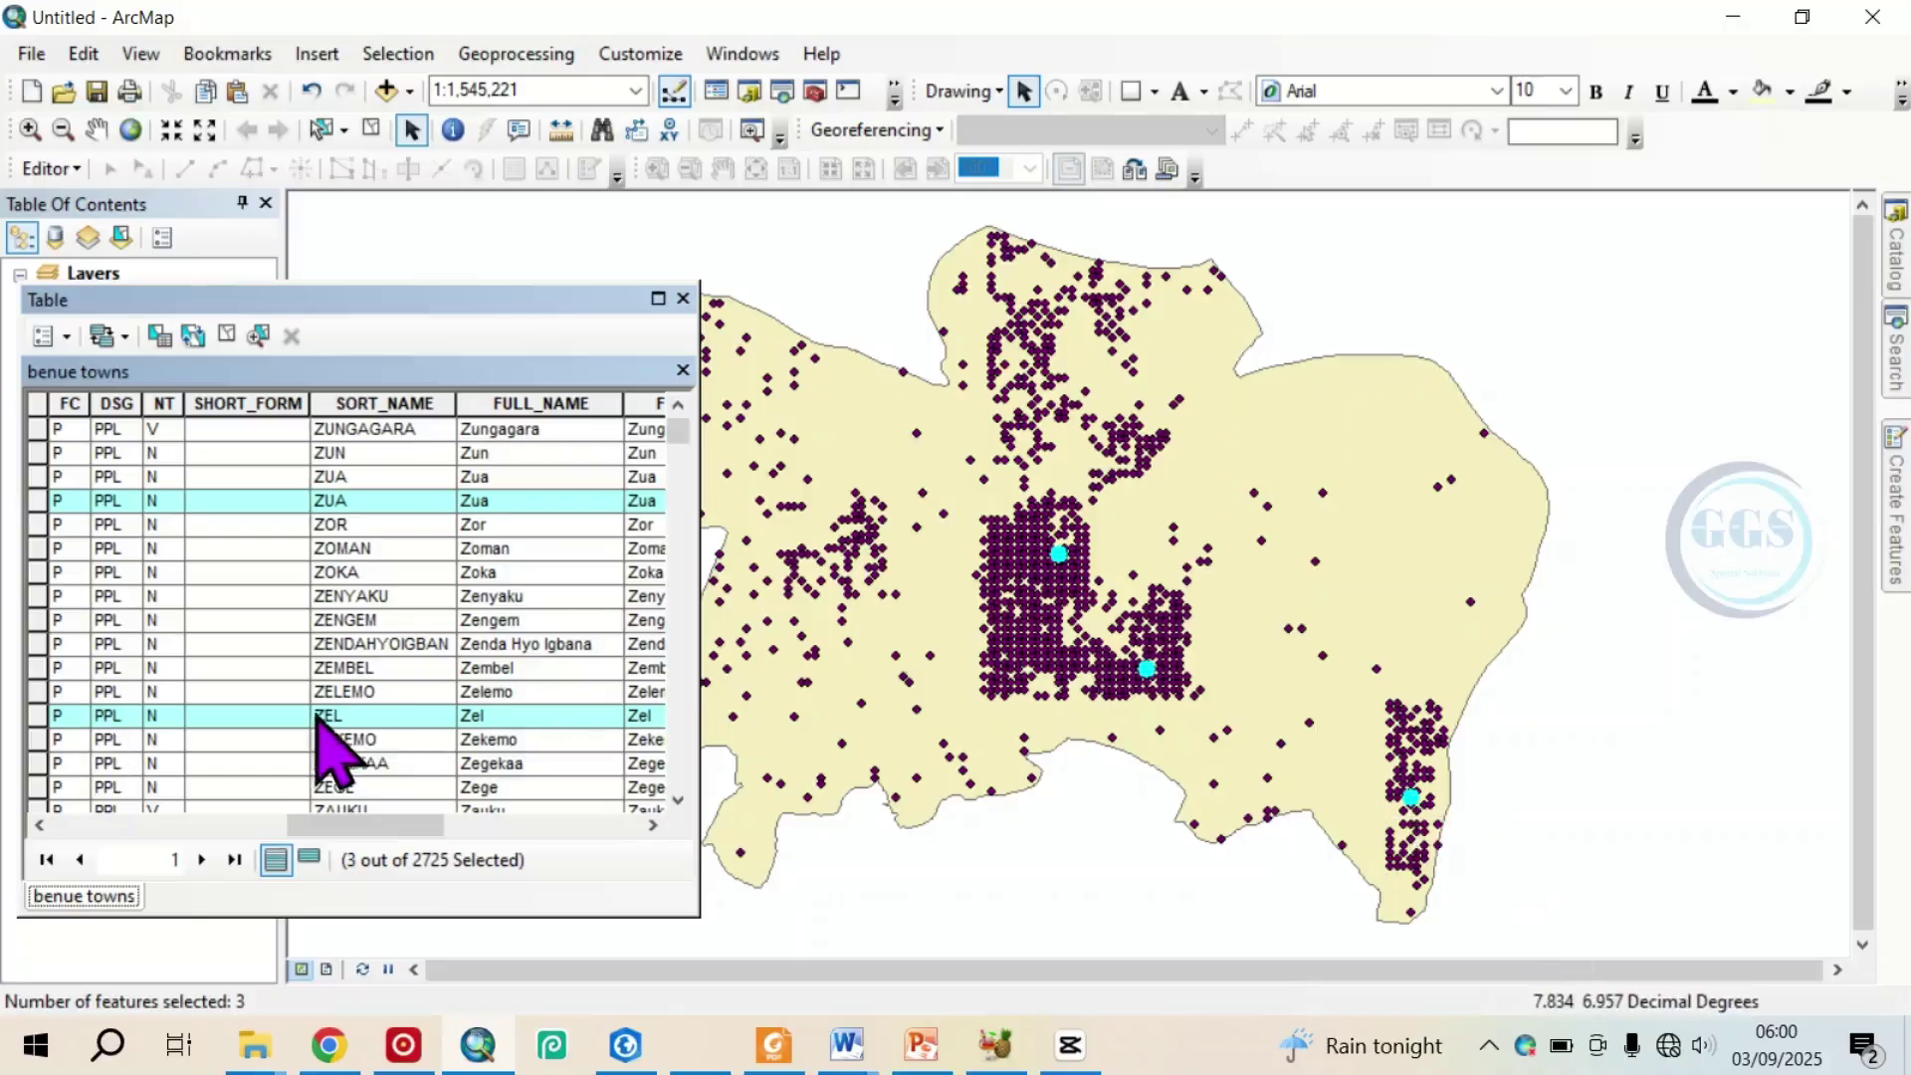
scroll(415, 621, down, 2)
scroll(415, 621, down, 4)
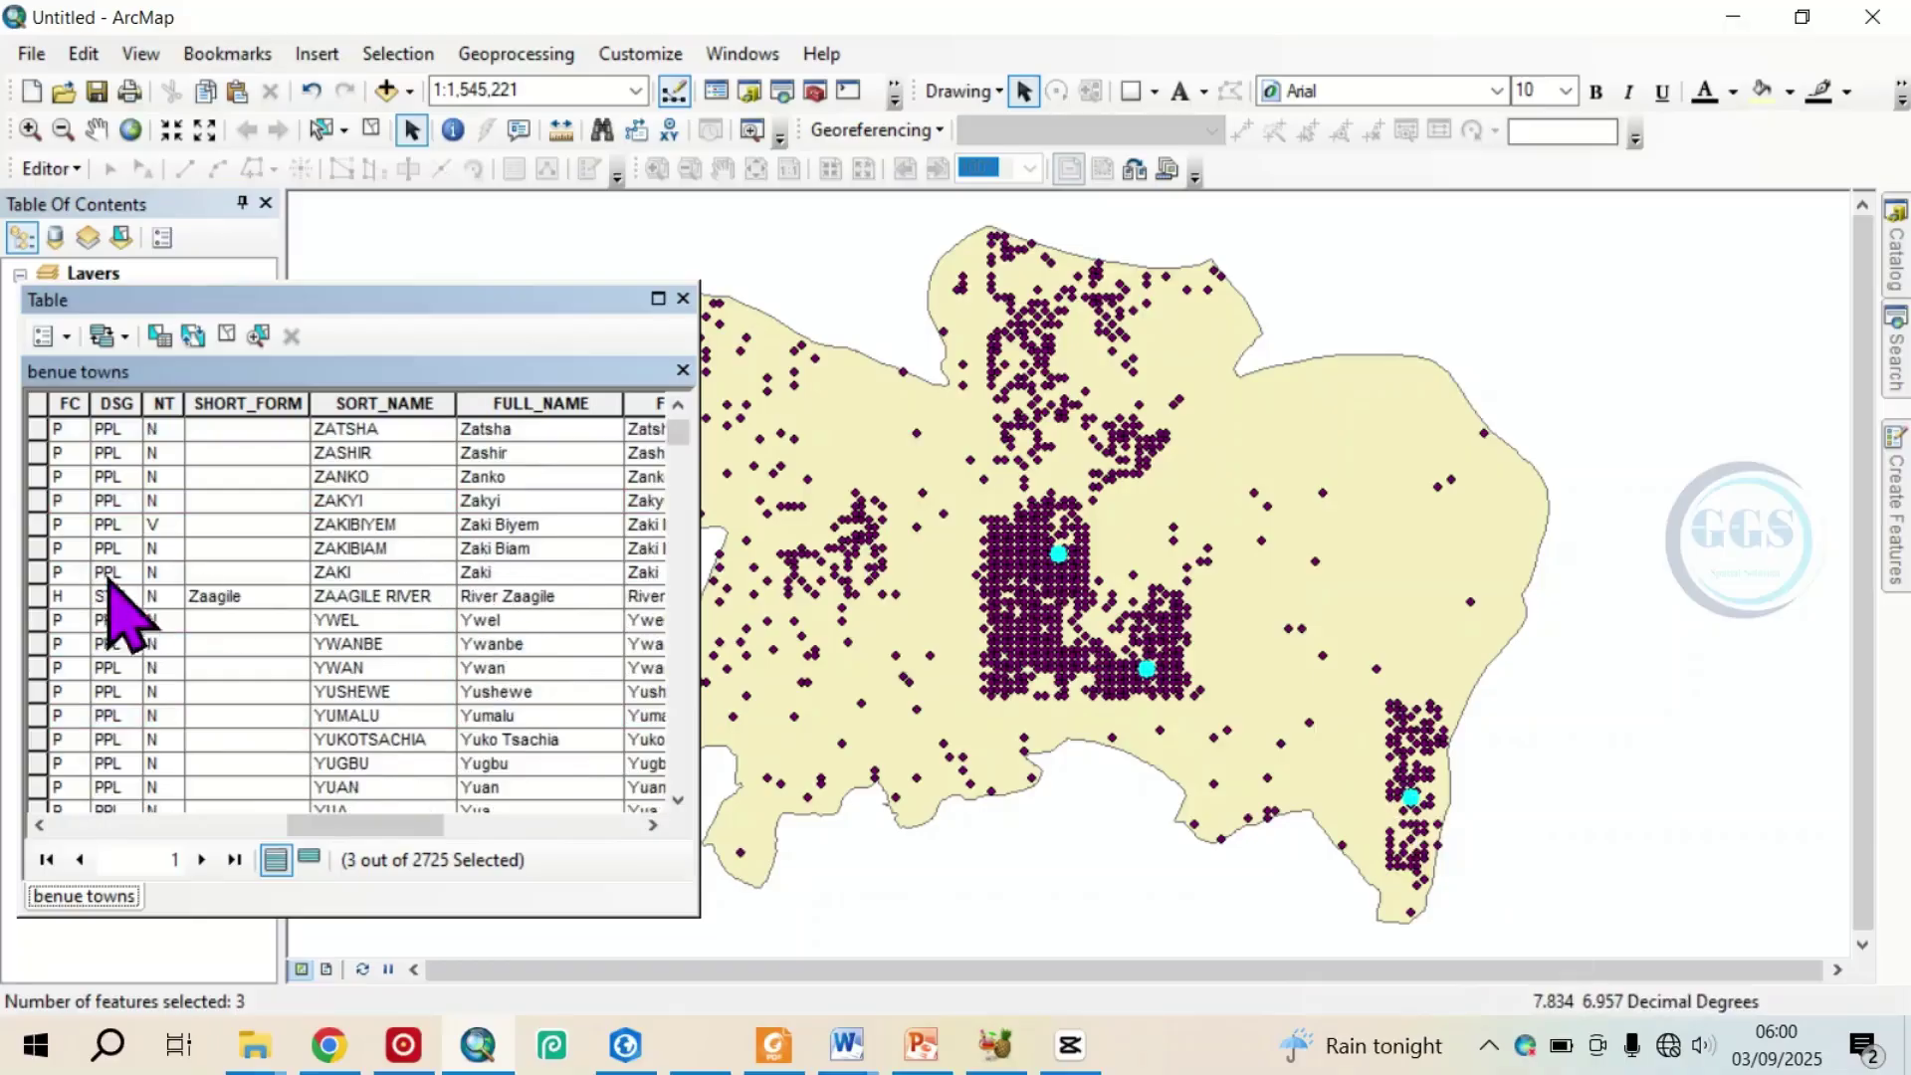
ctrl+click(41, 575)
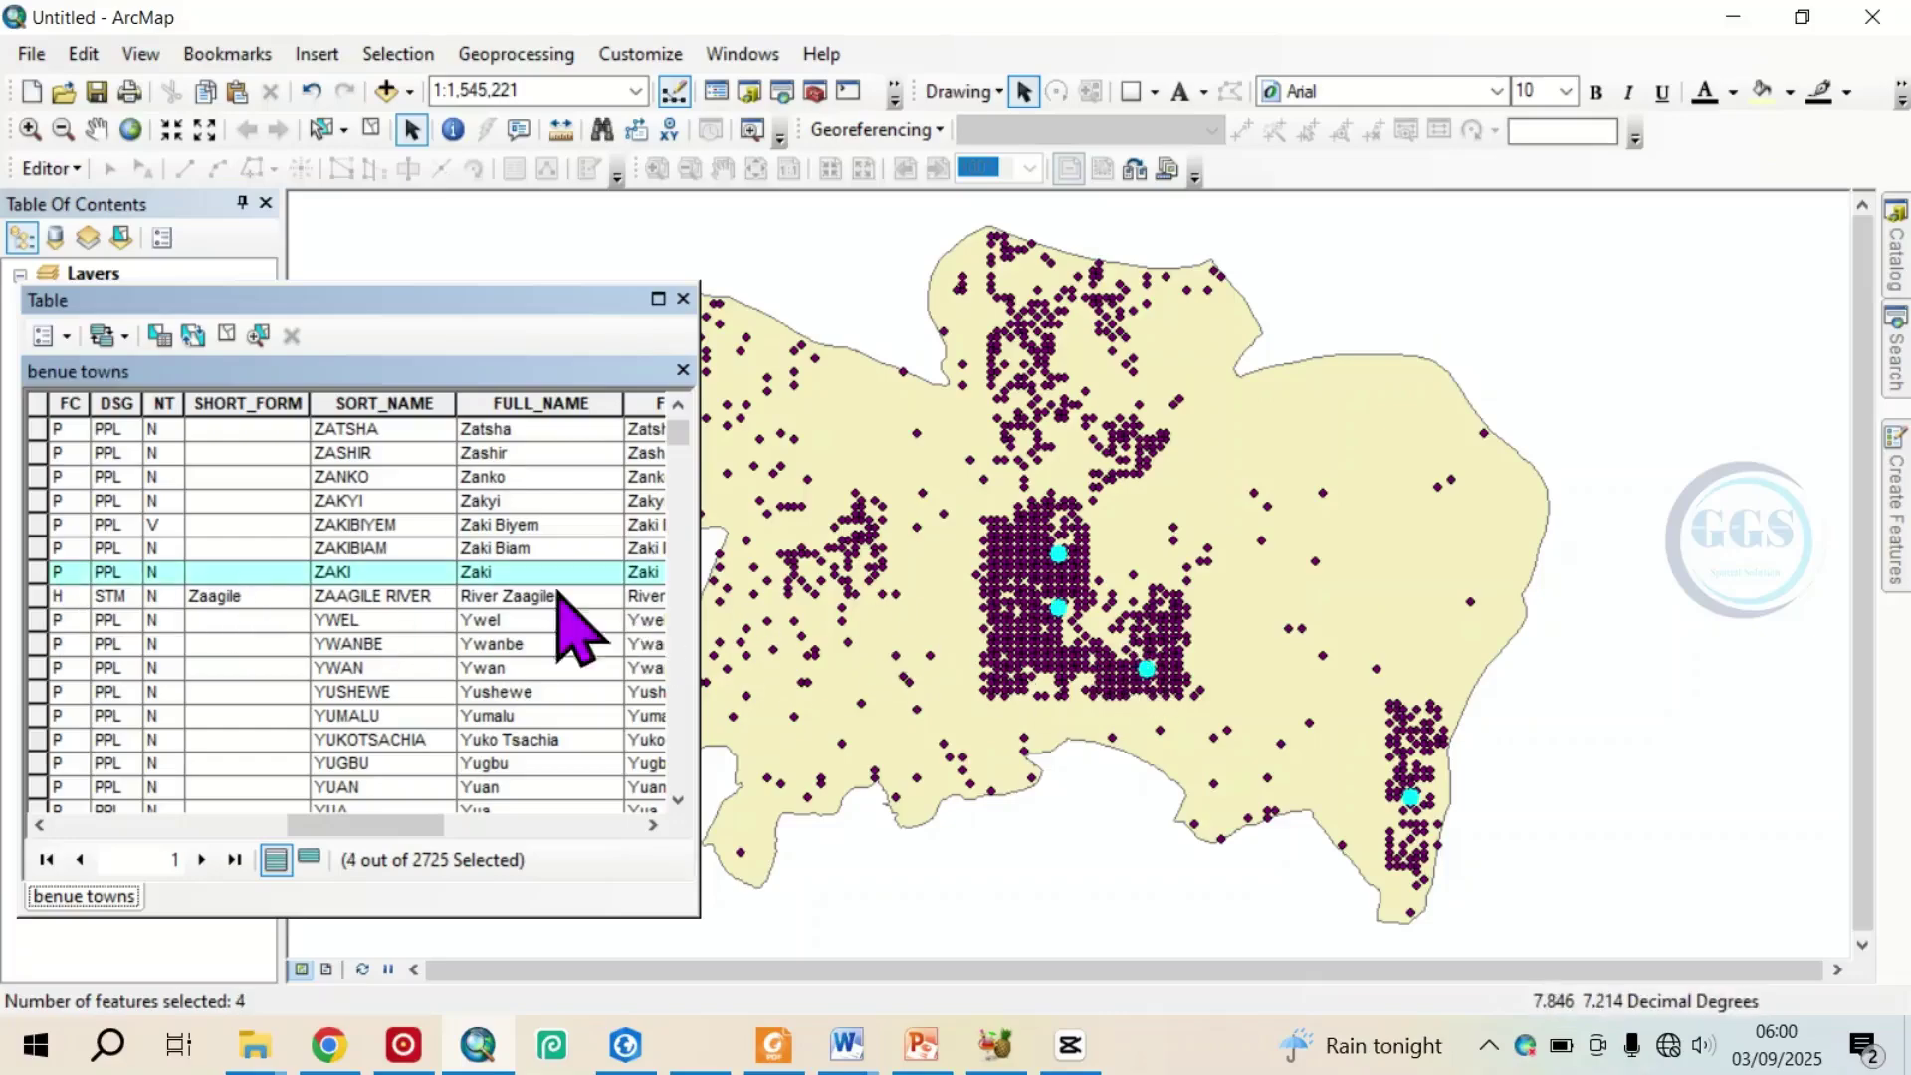
- Add the third YOUGH record, WUU and VALAVE to the selected towns
scroll(478, 598, down, 4)
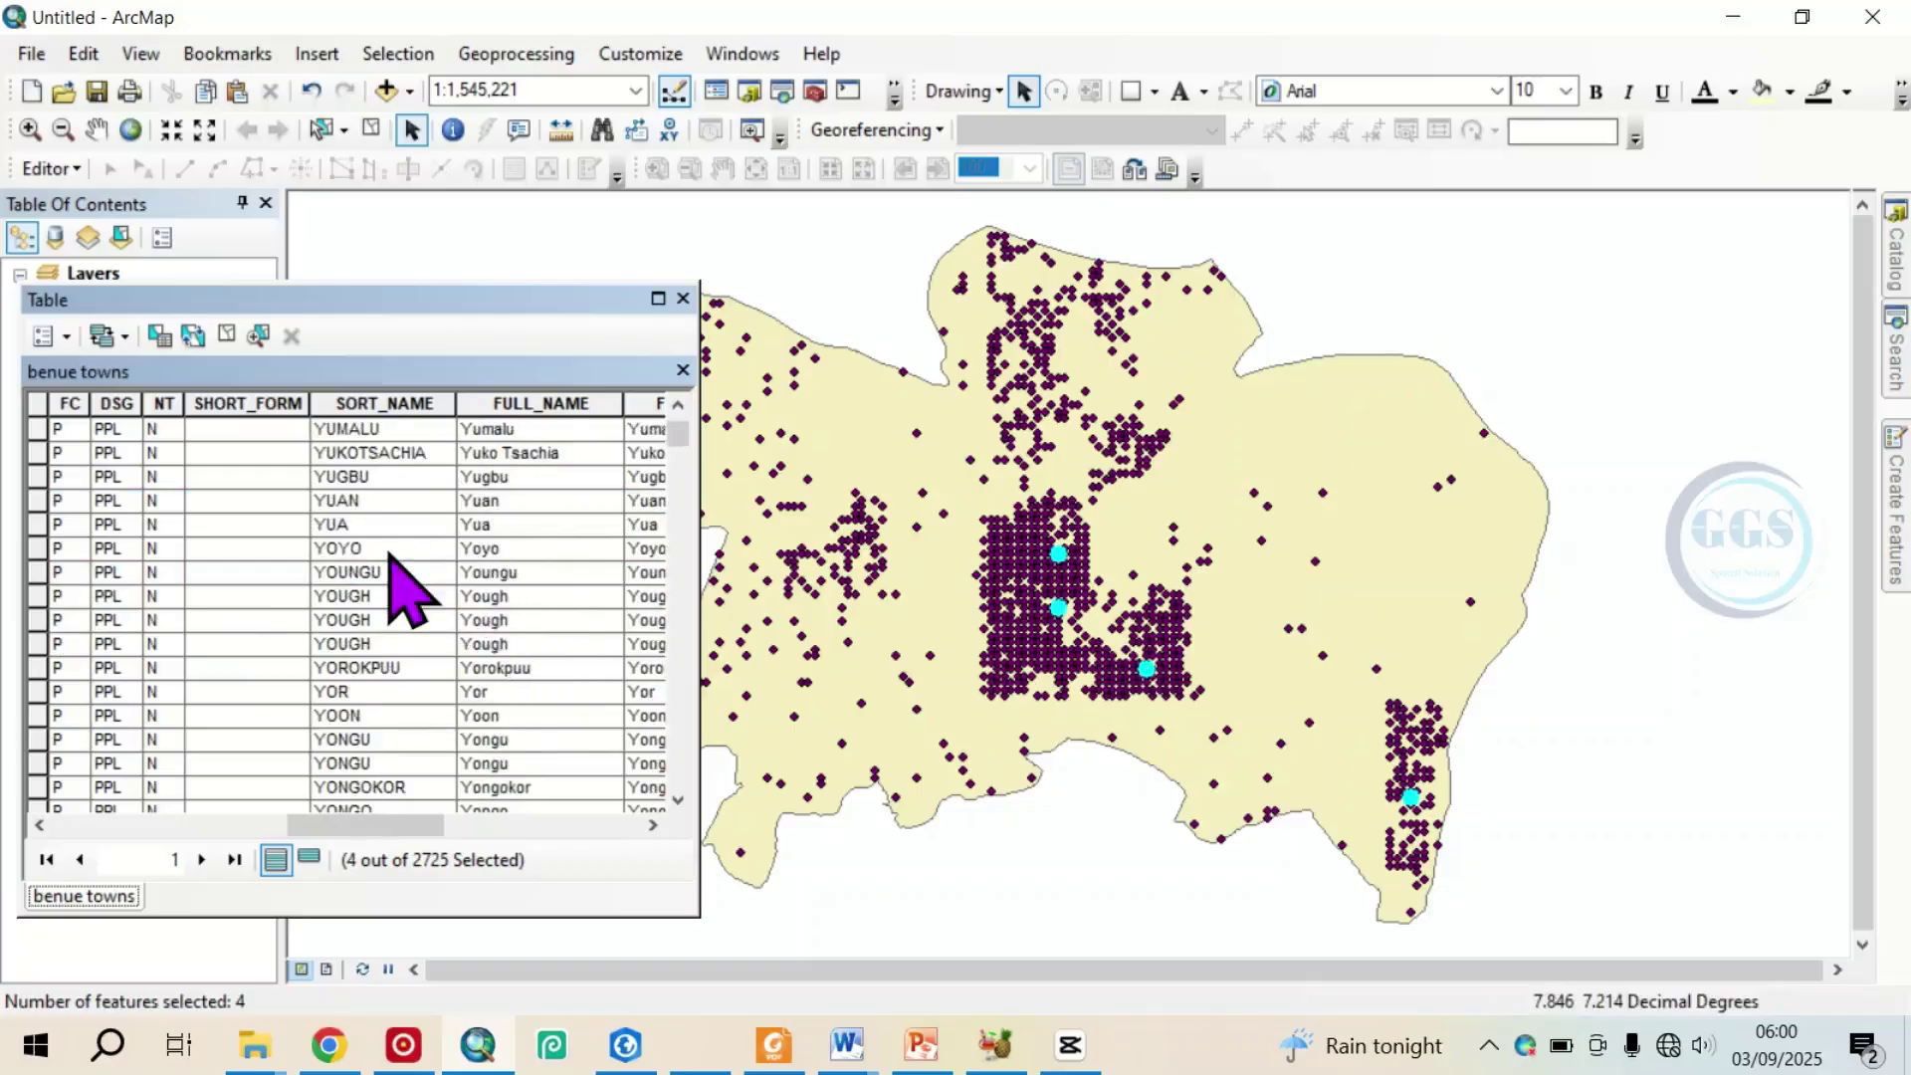
scroll(383, 577, down, 1)
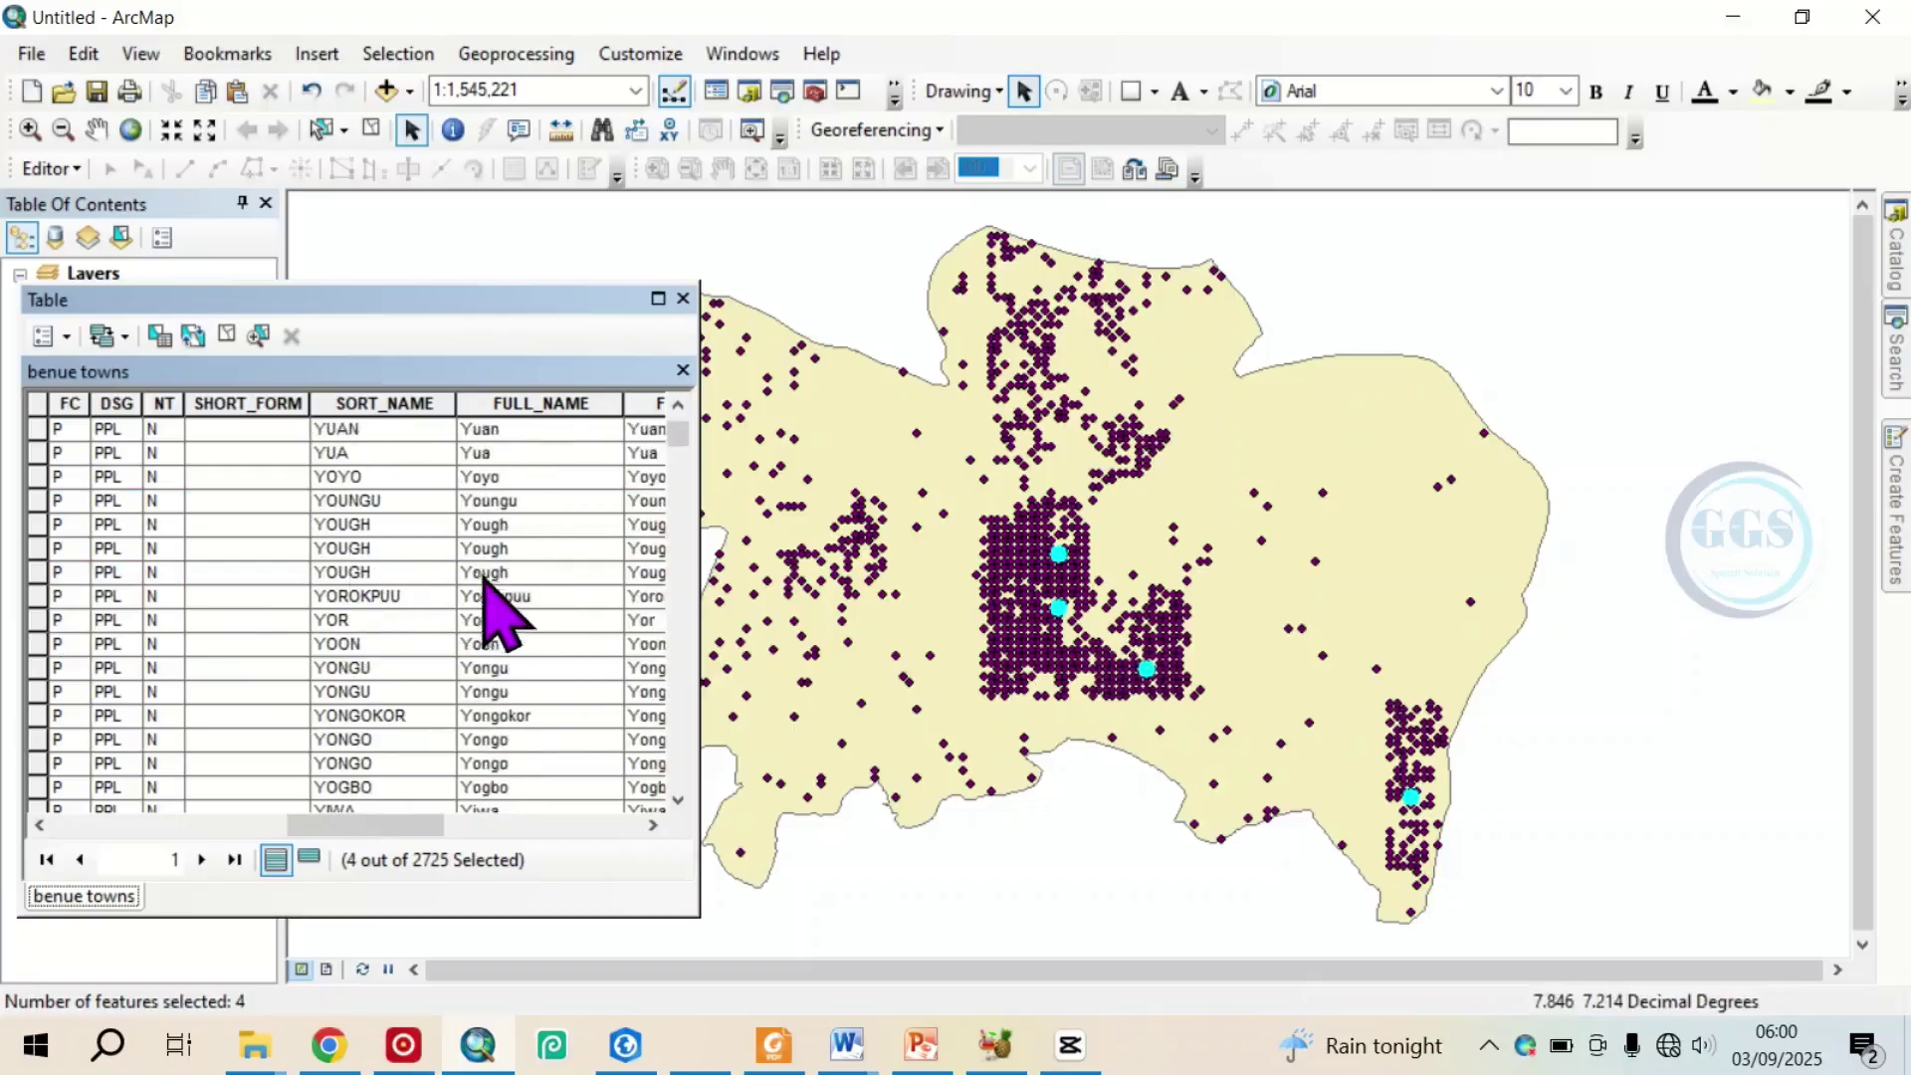
ctrl+click(40, 573)
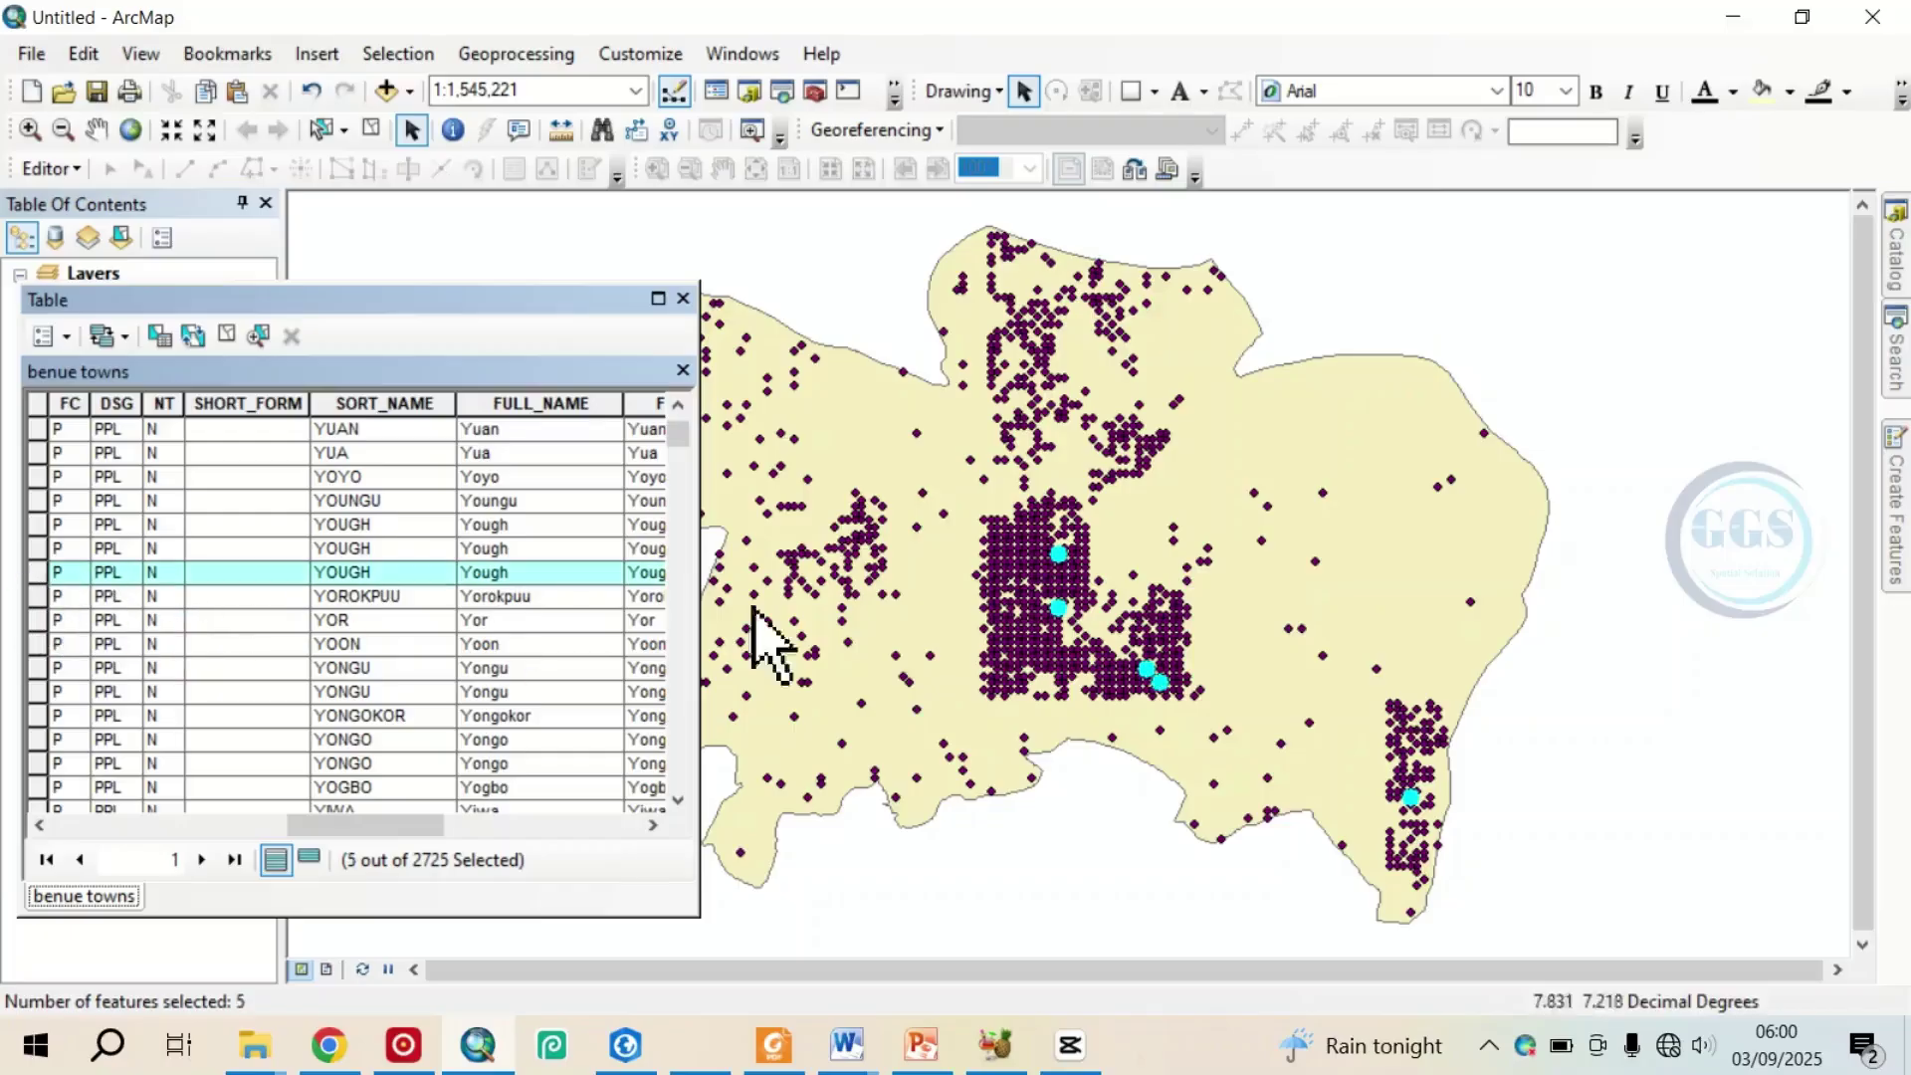
scroll(607, 661, down, 15)
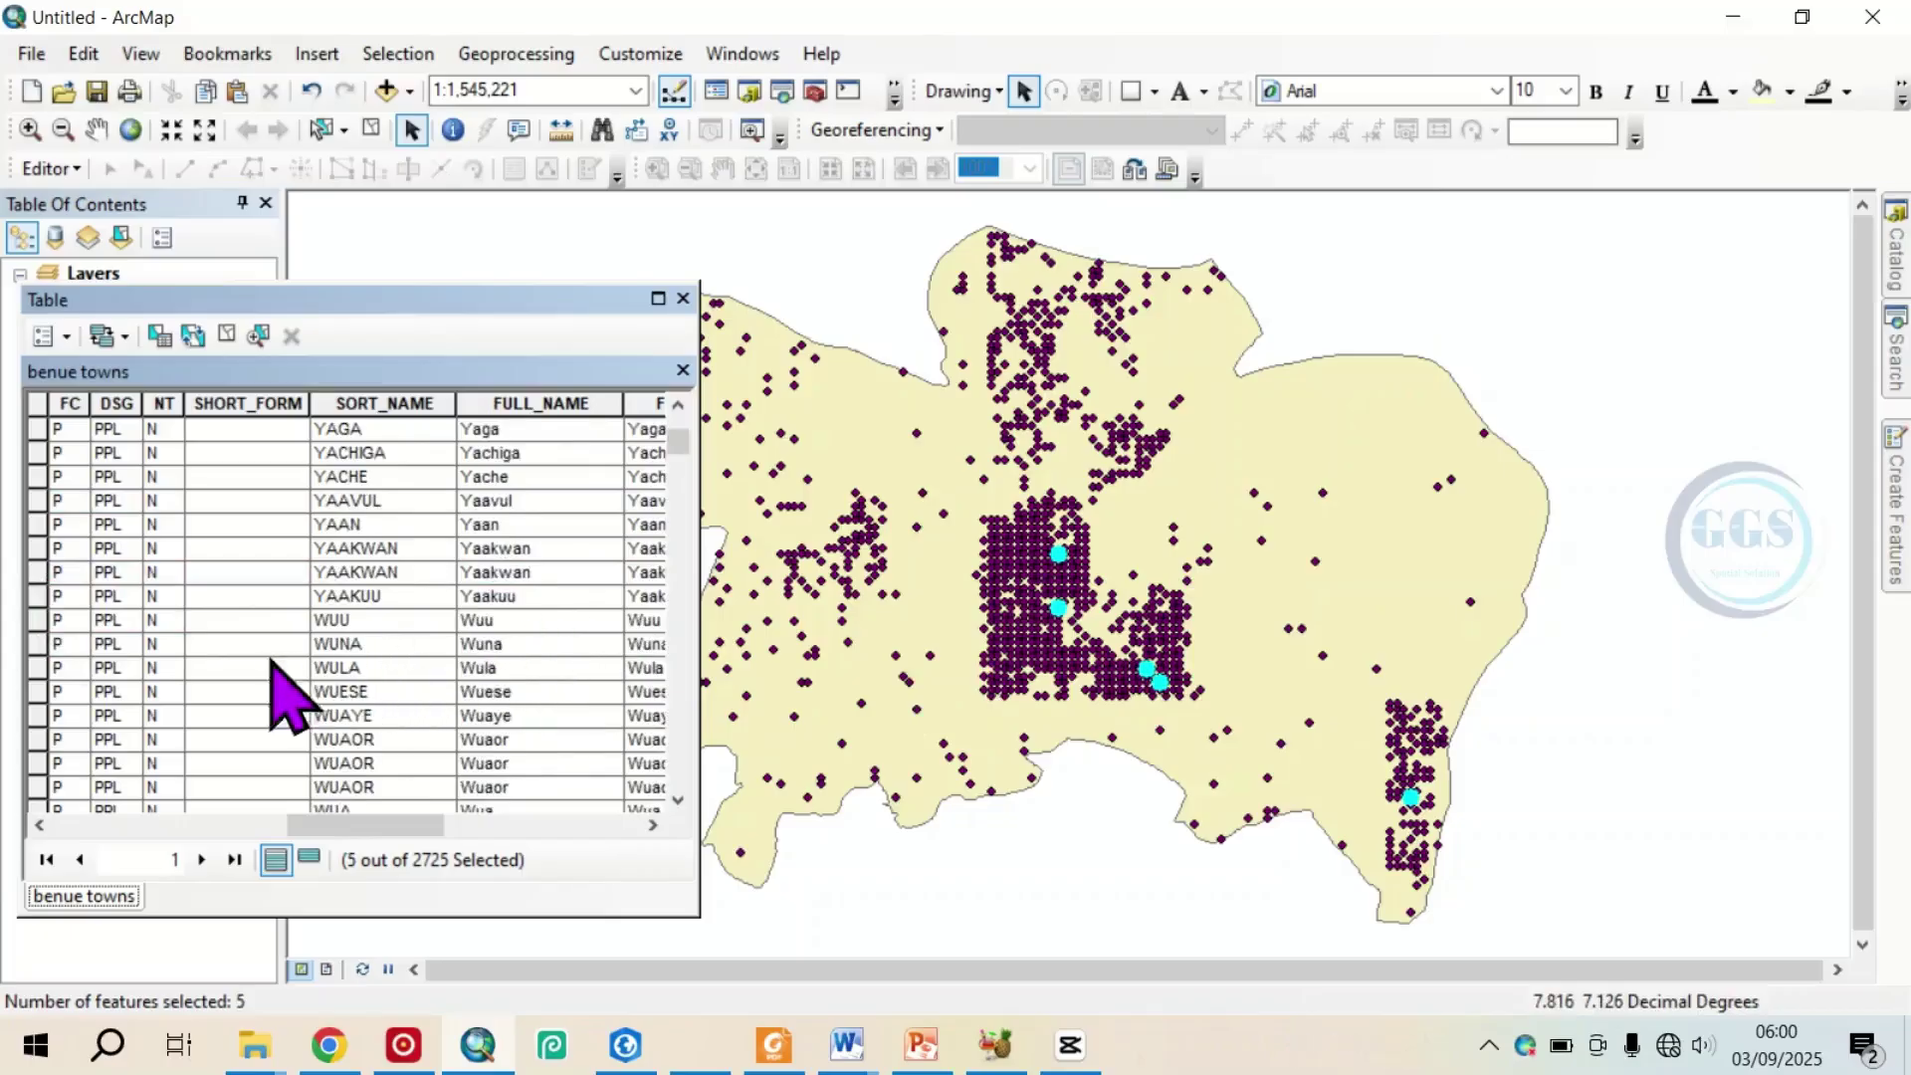
ctrl+click(38, 621)
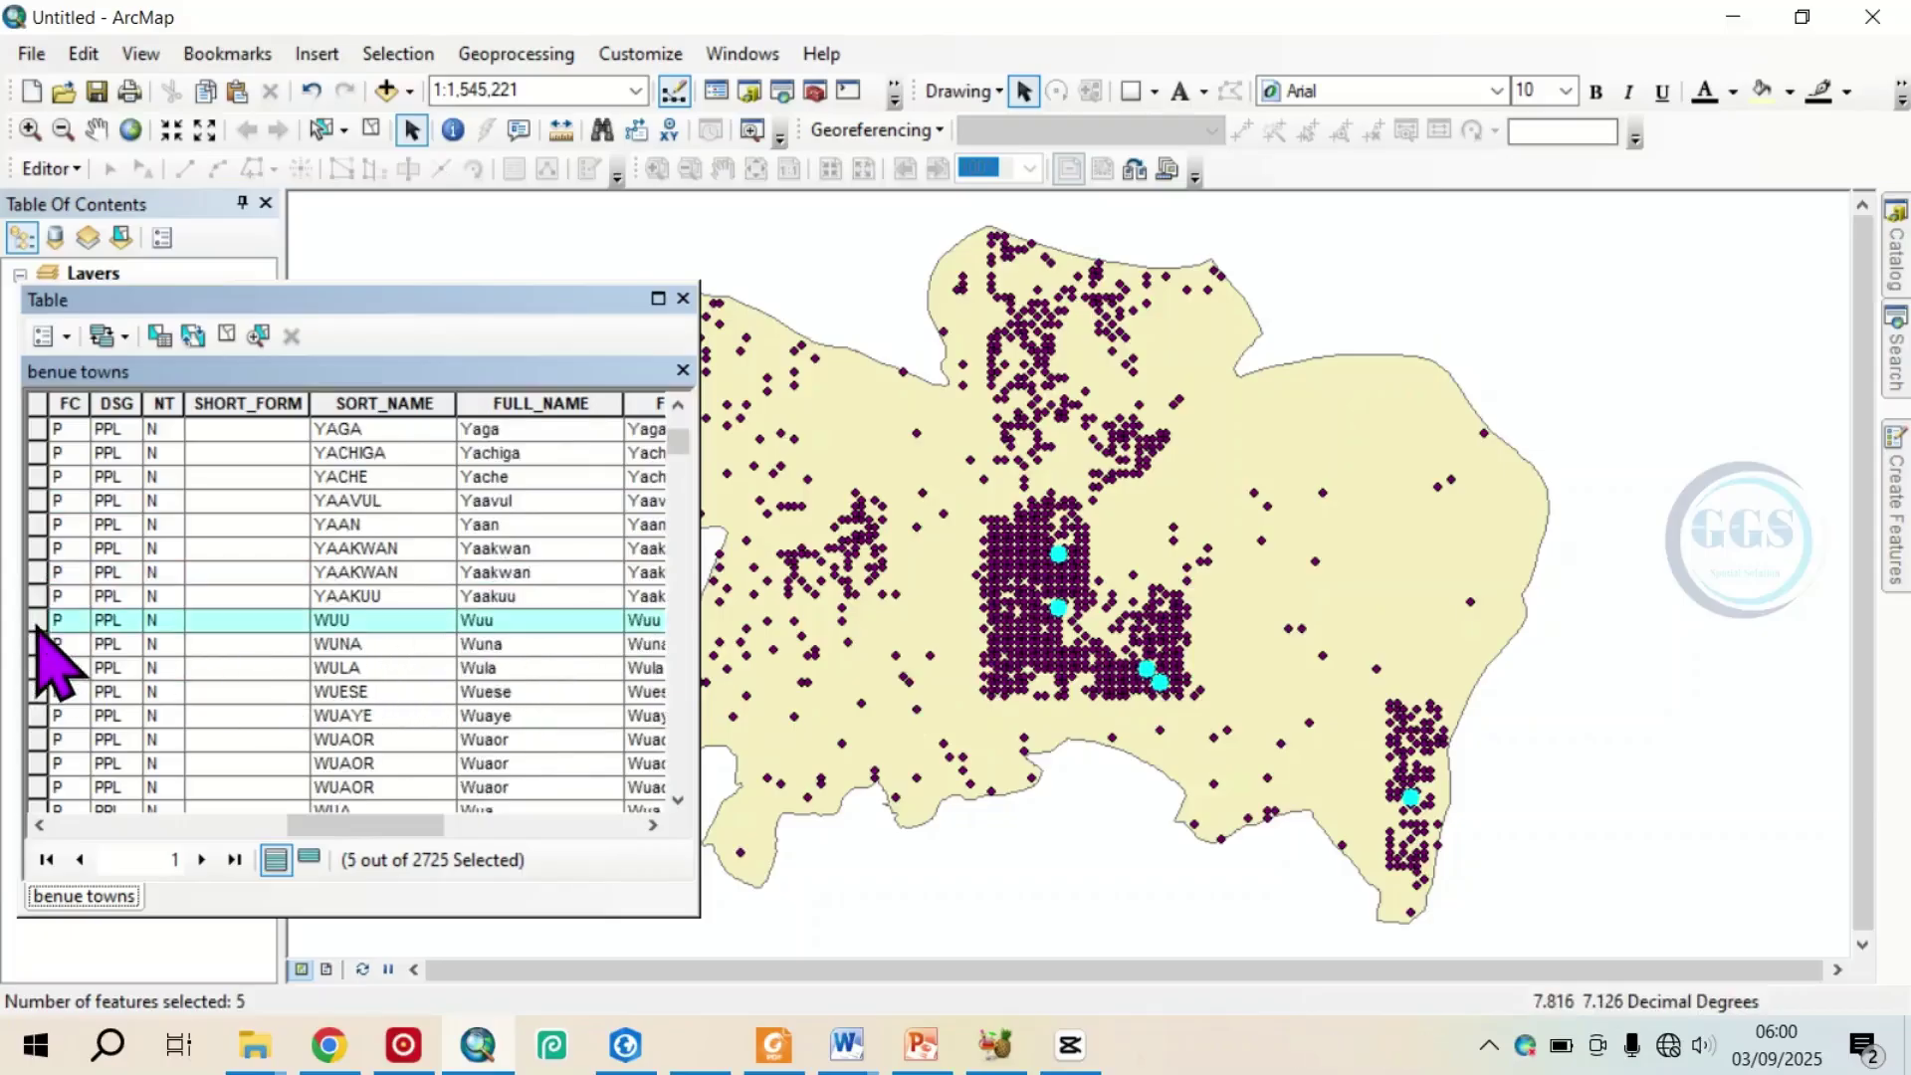
scroll(627, 637, down, 20)
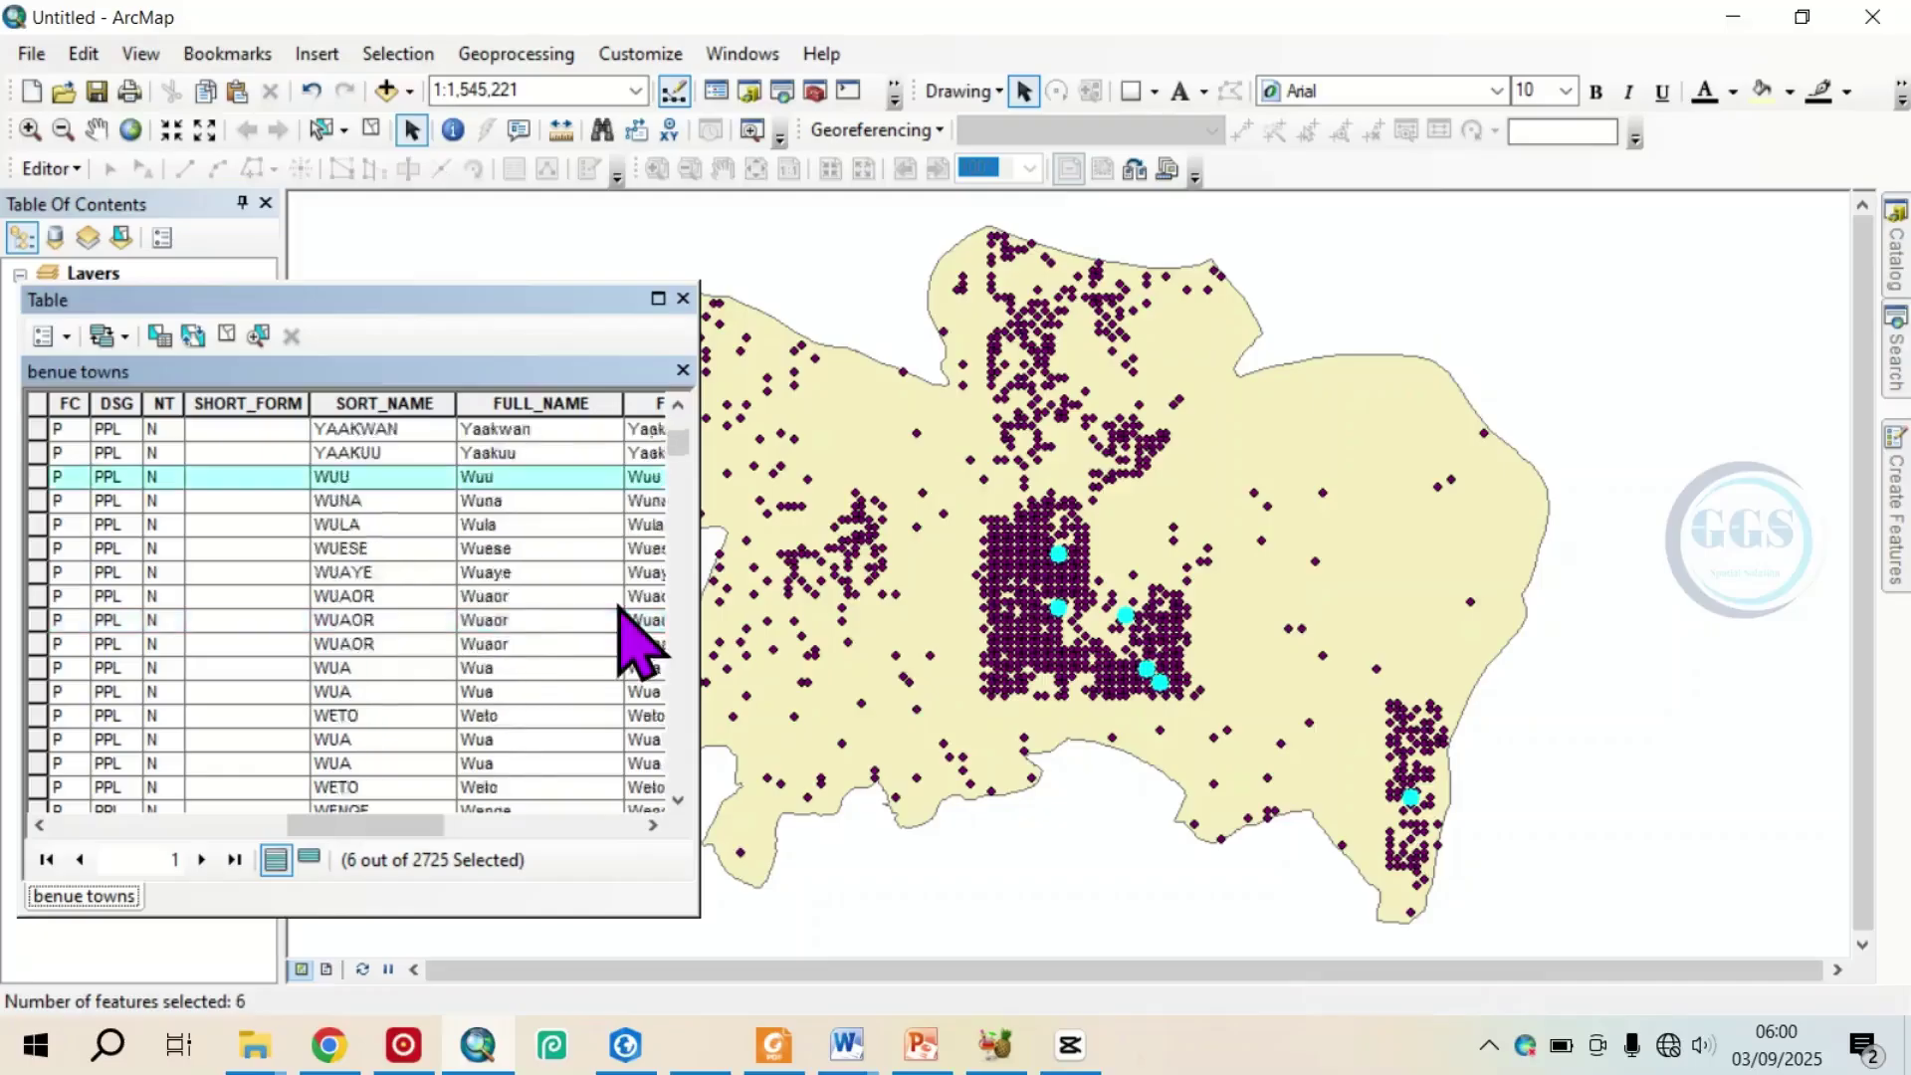
scroll(617, 609, down, 3)
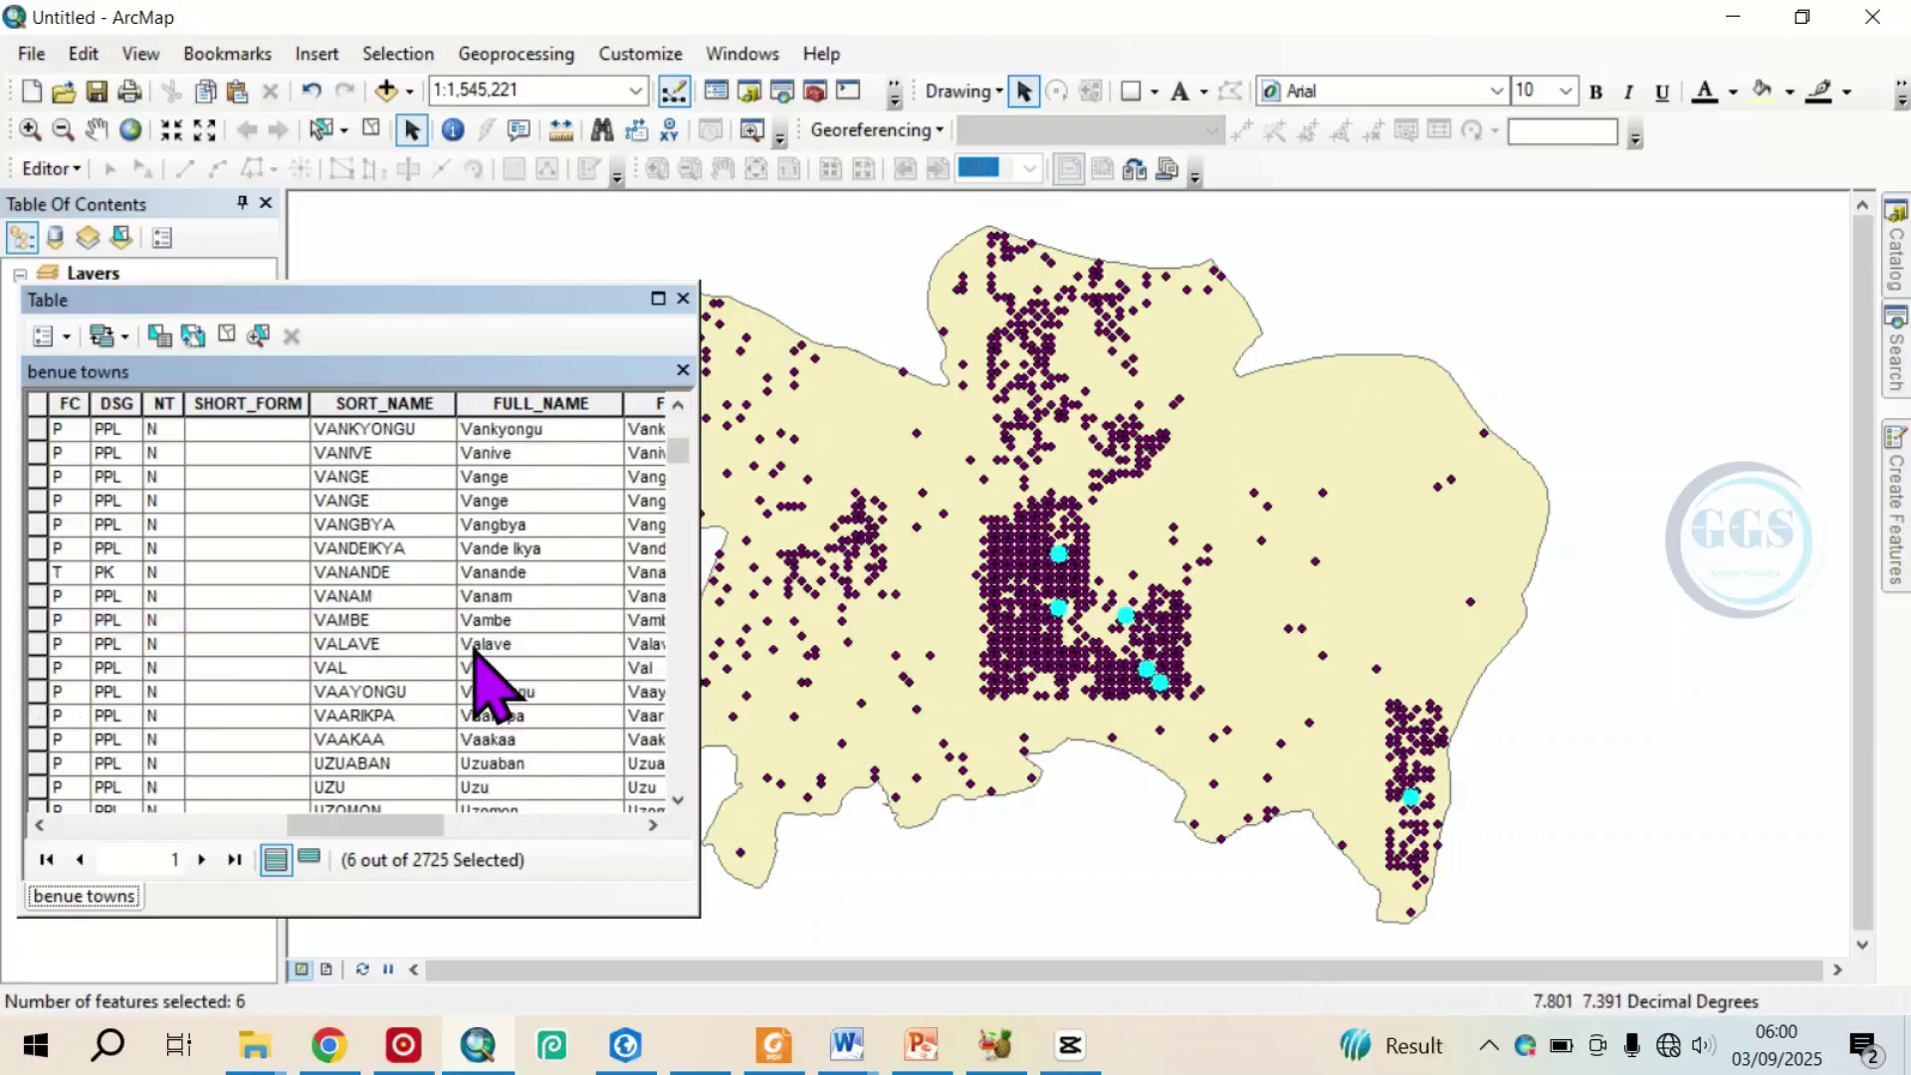
click(37, 645)
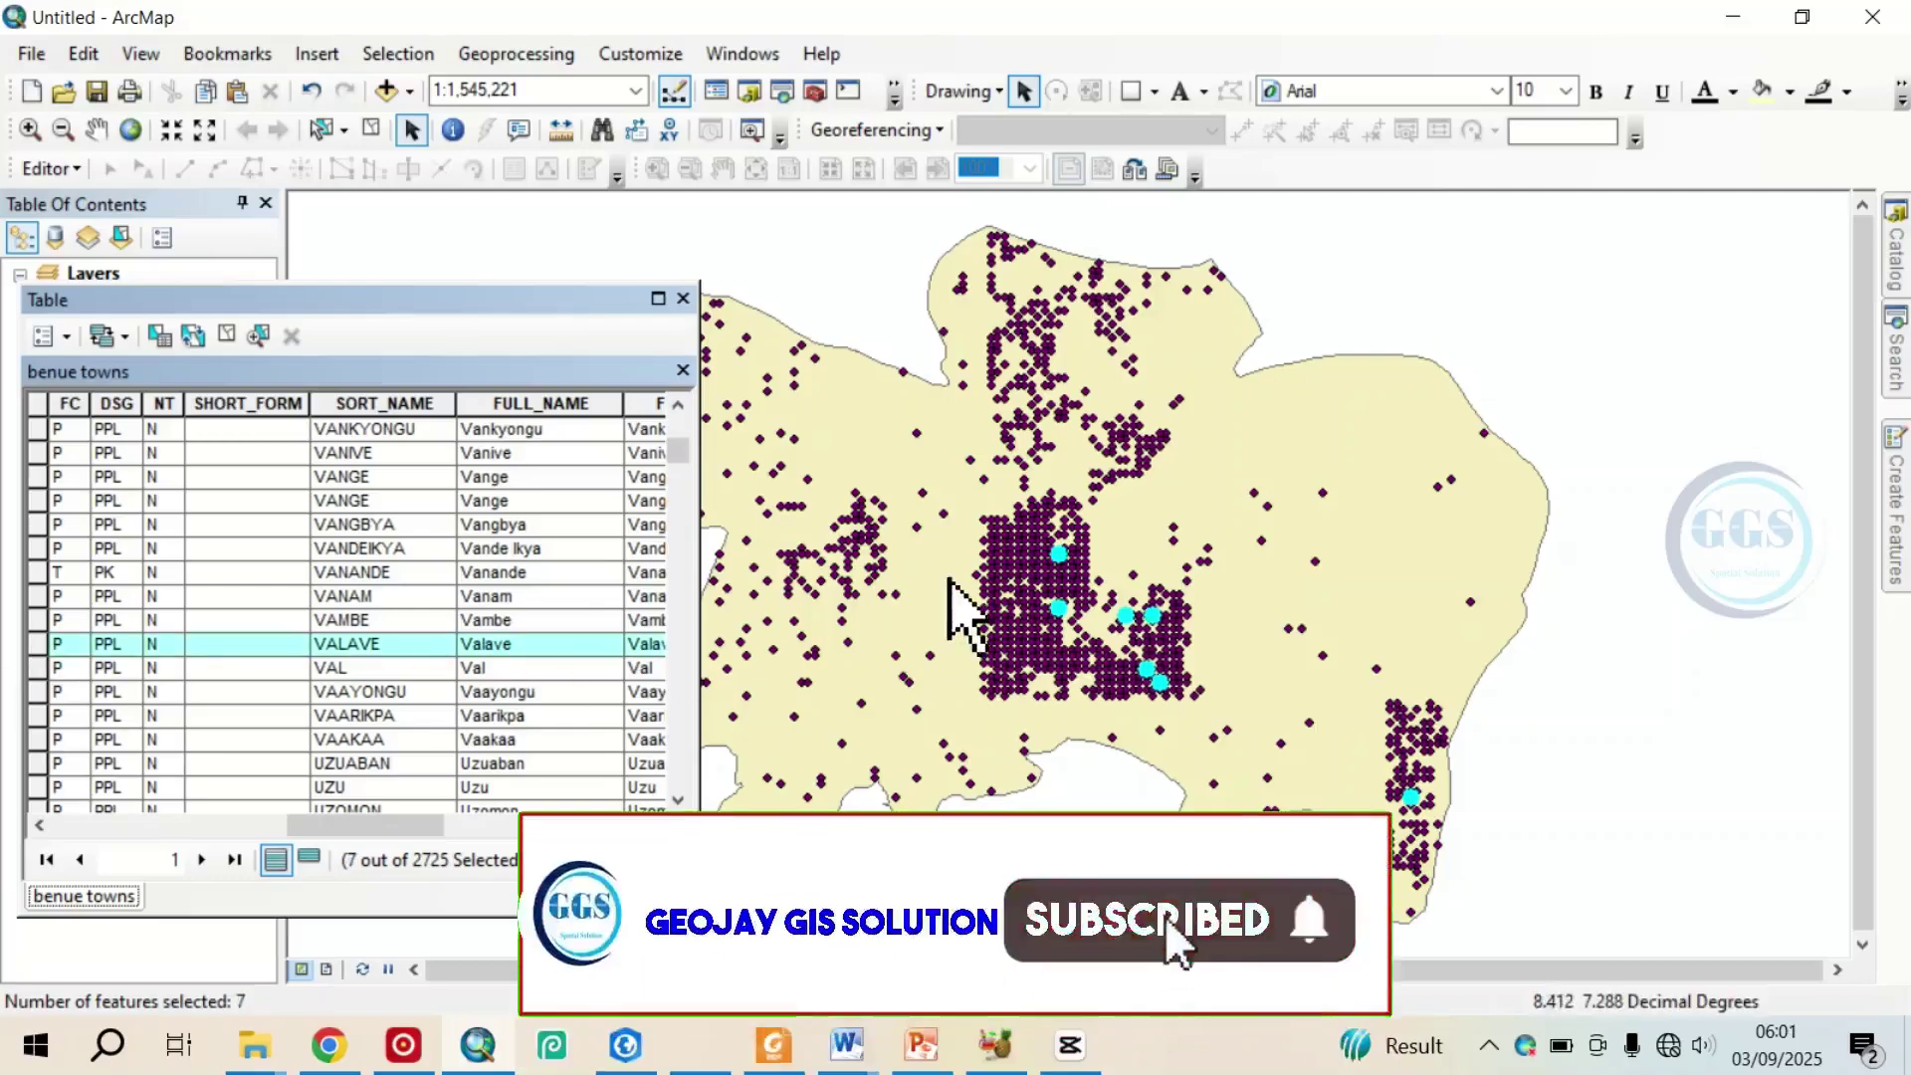
- Add the upper USAA record and other scattered towns down to the uppermost ABA record to the selection, and close the attribute table
scroll(468, 597, up, 10)
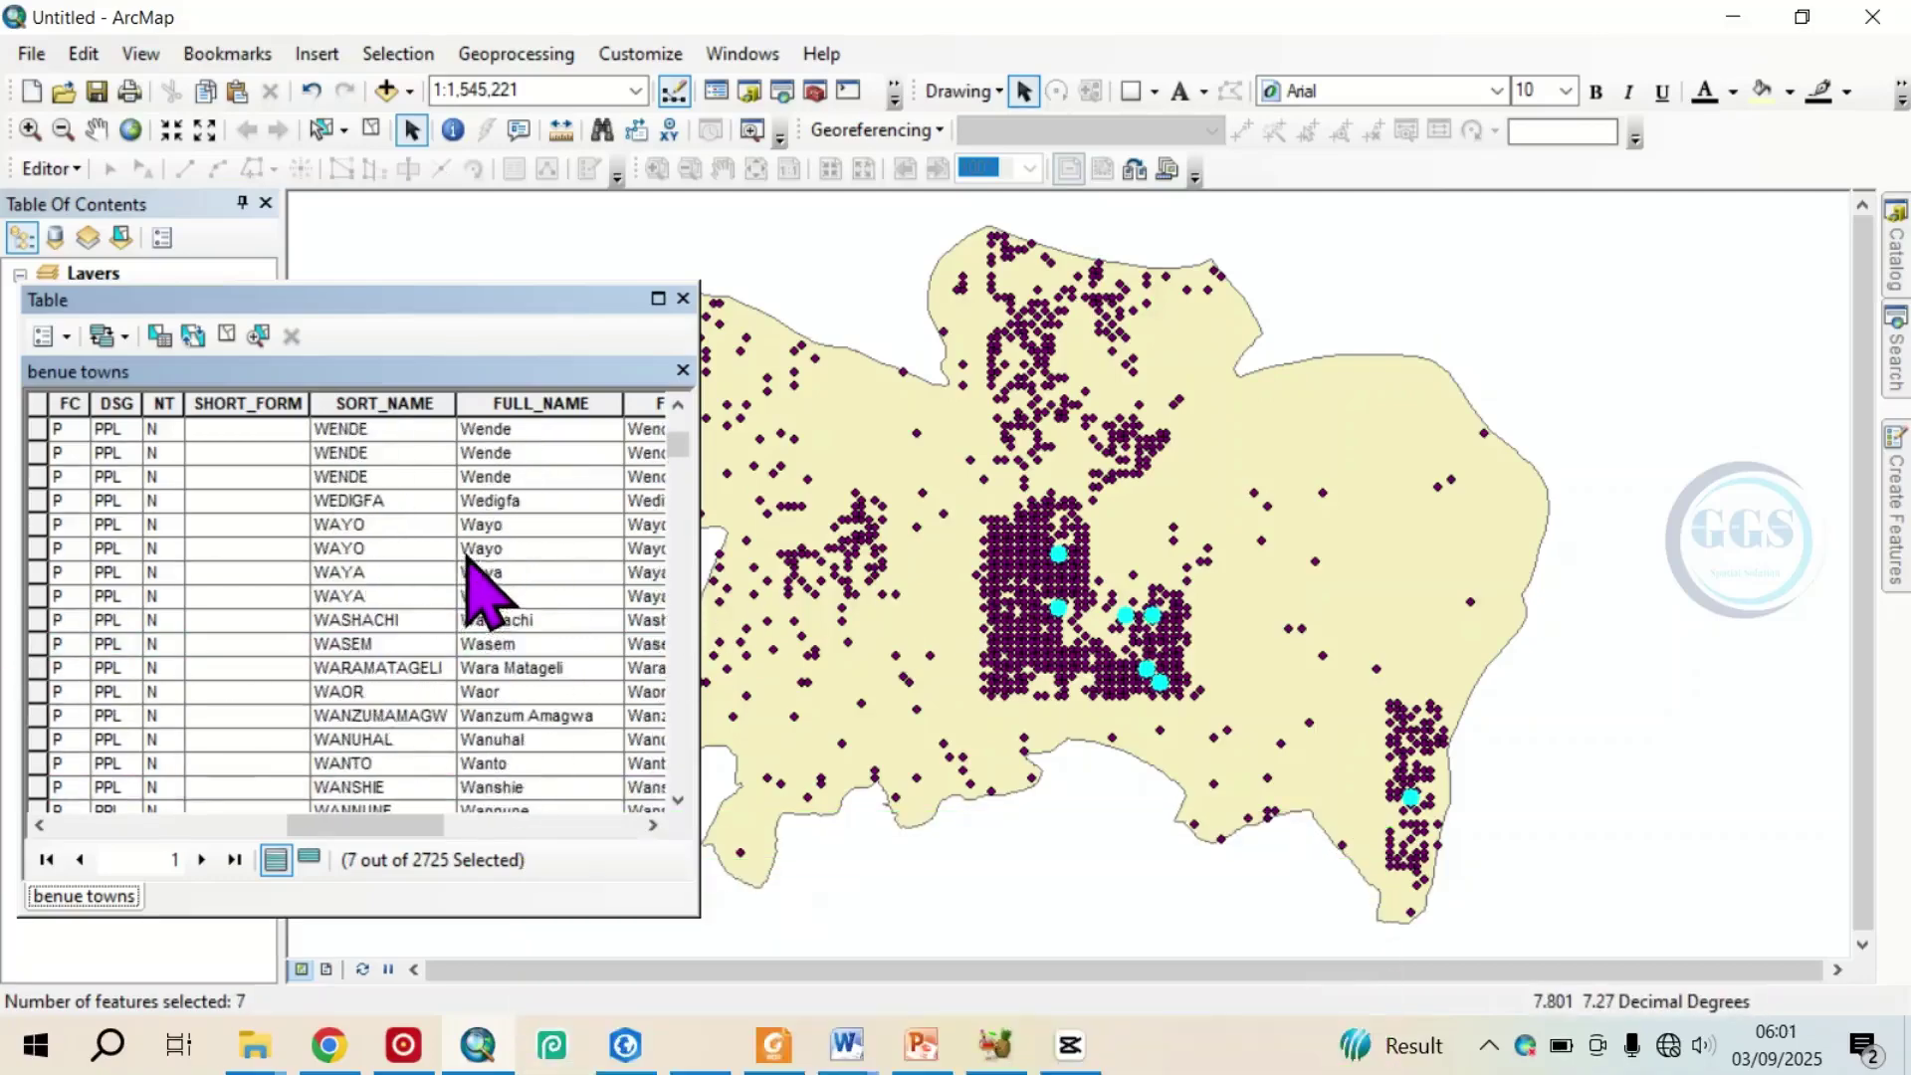
scroll(468, 557, down, 15)
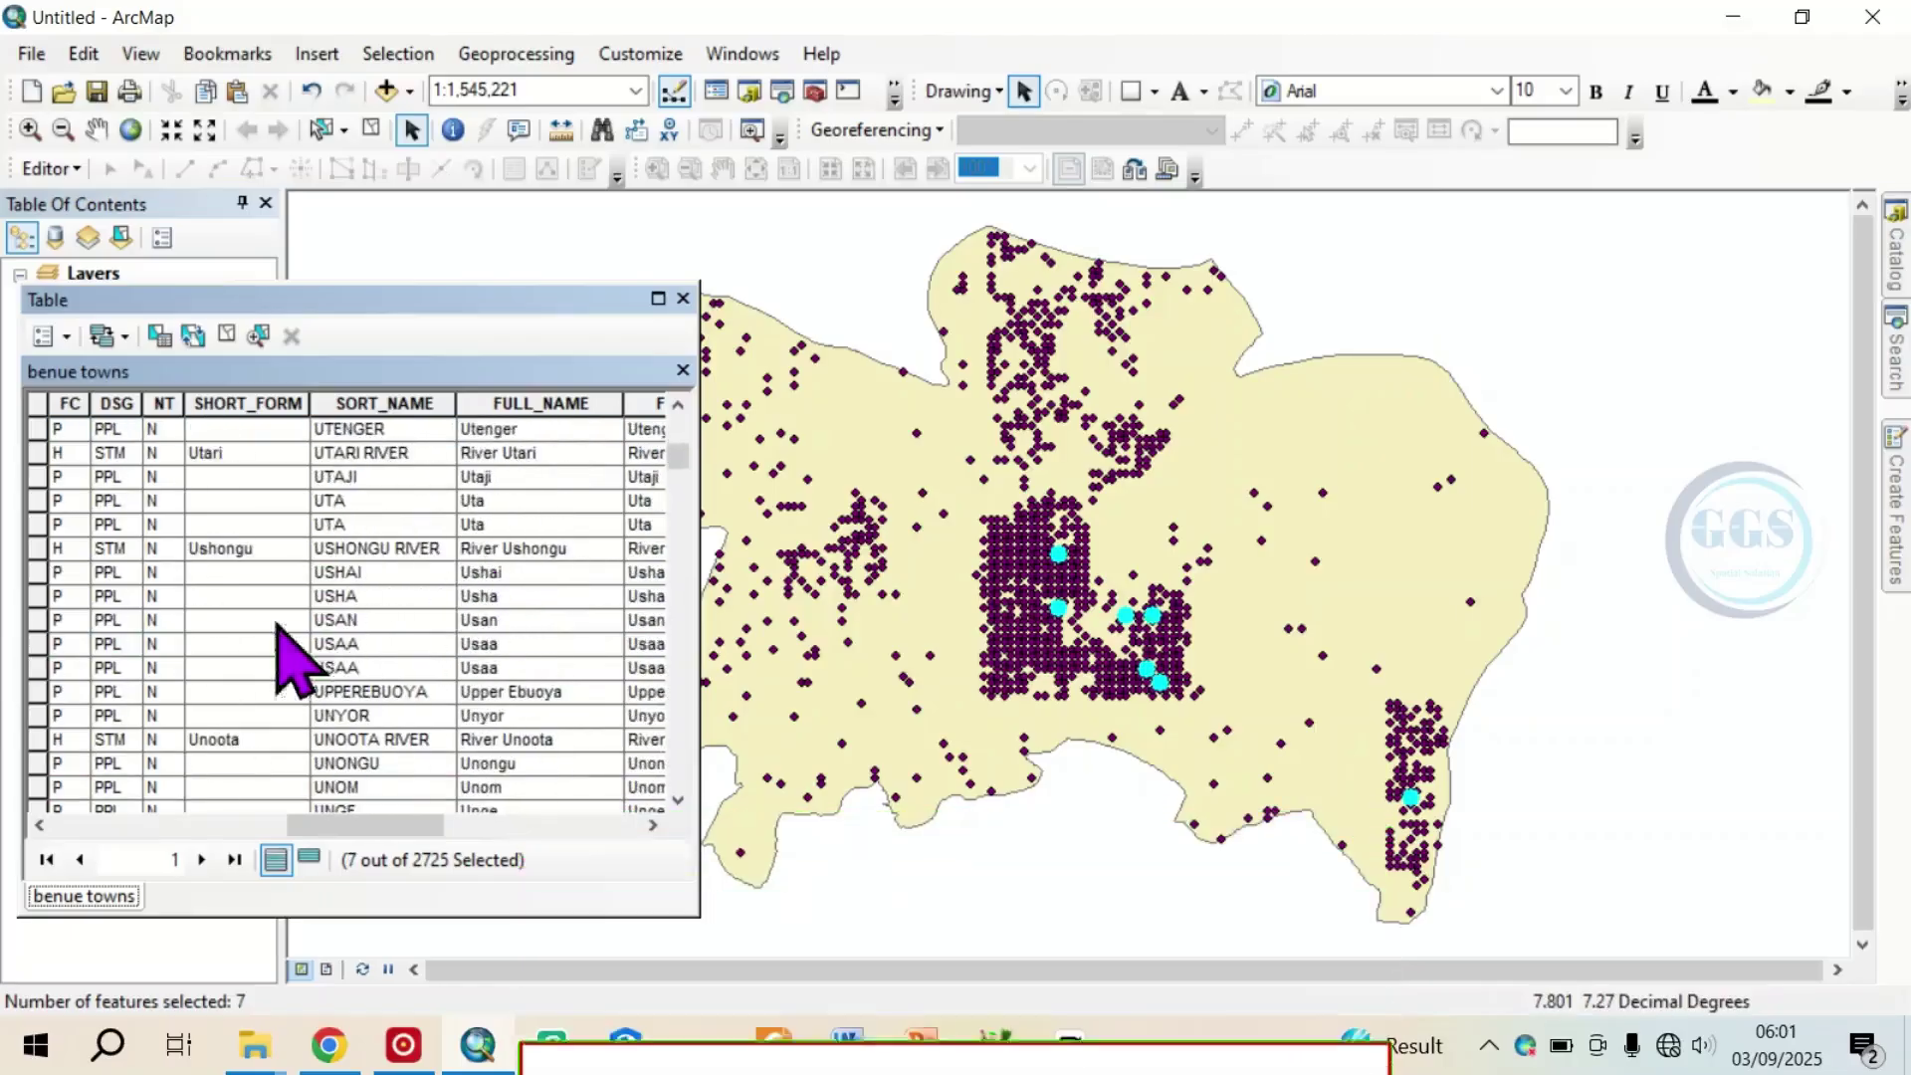
ctrl+click(44, 645)
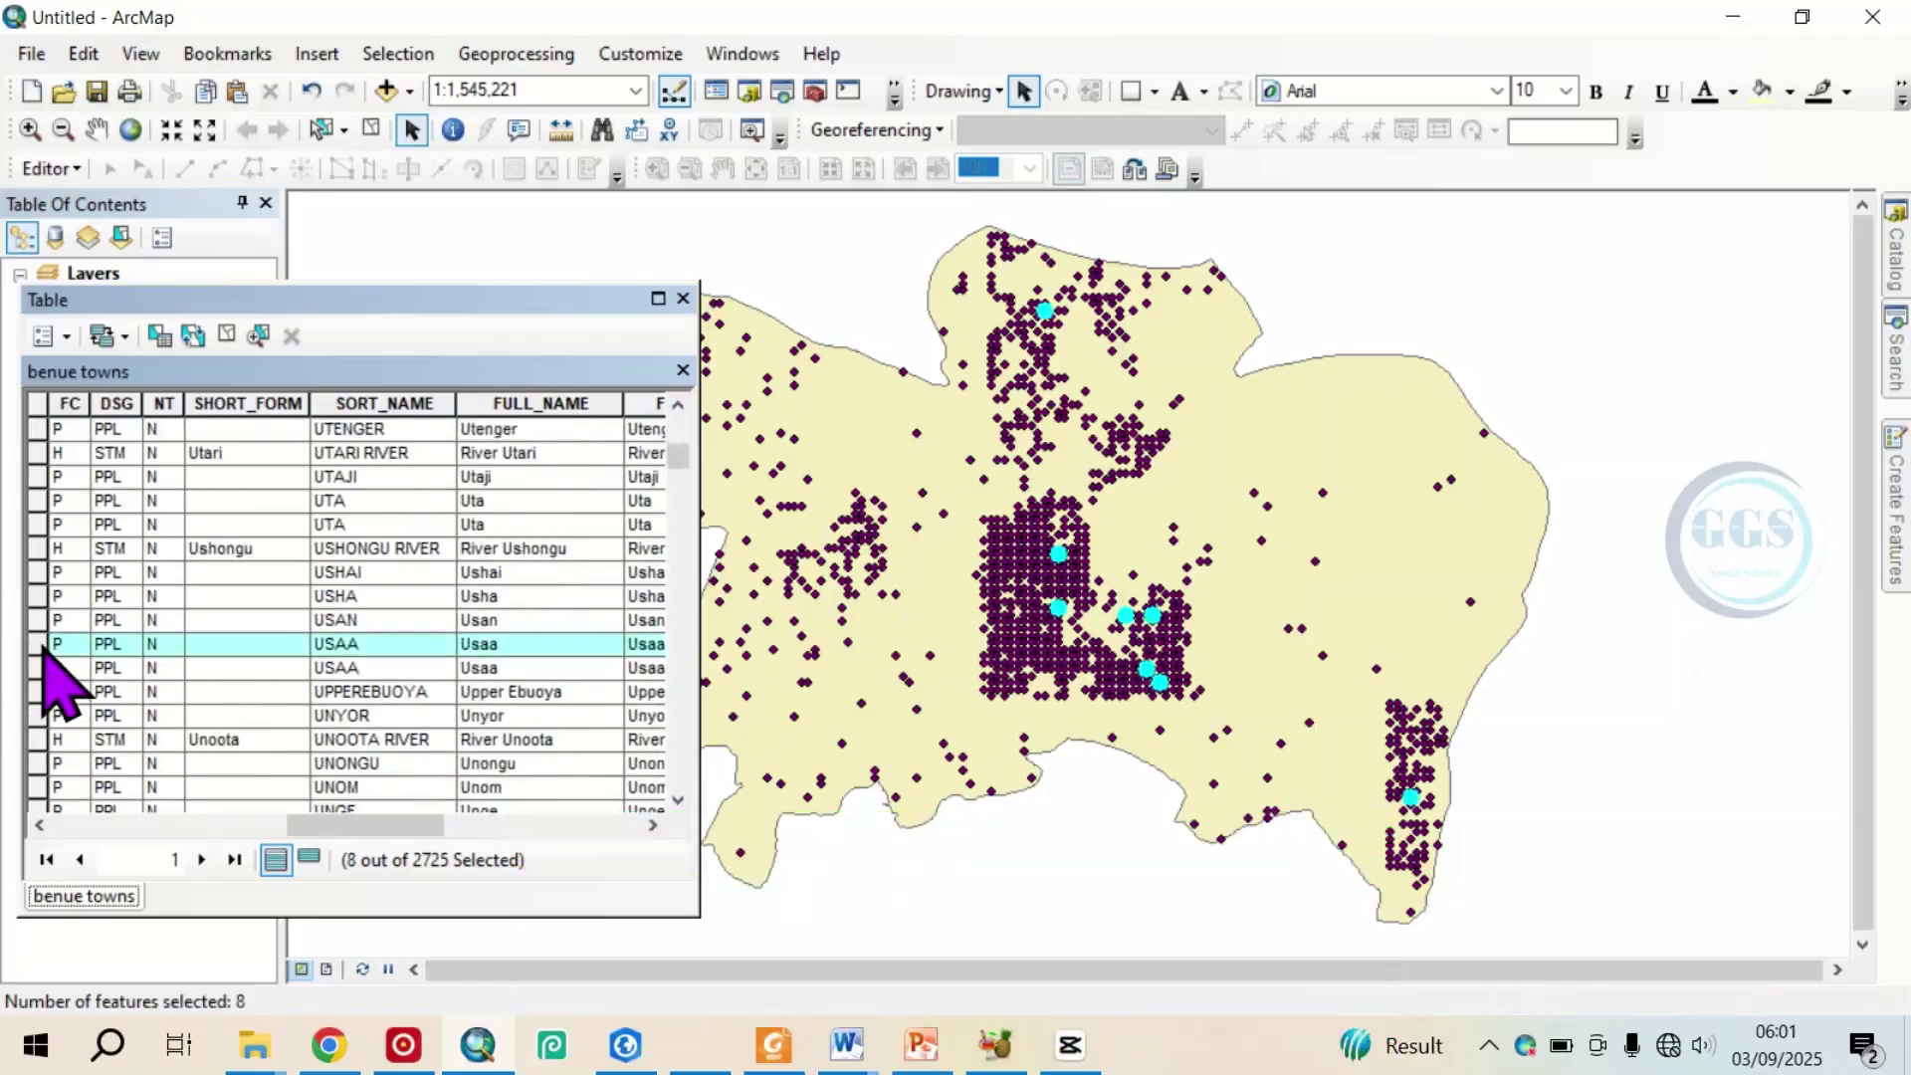
scroll(472, 627, down, 5)
scroll(476, 642, down, 5)
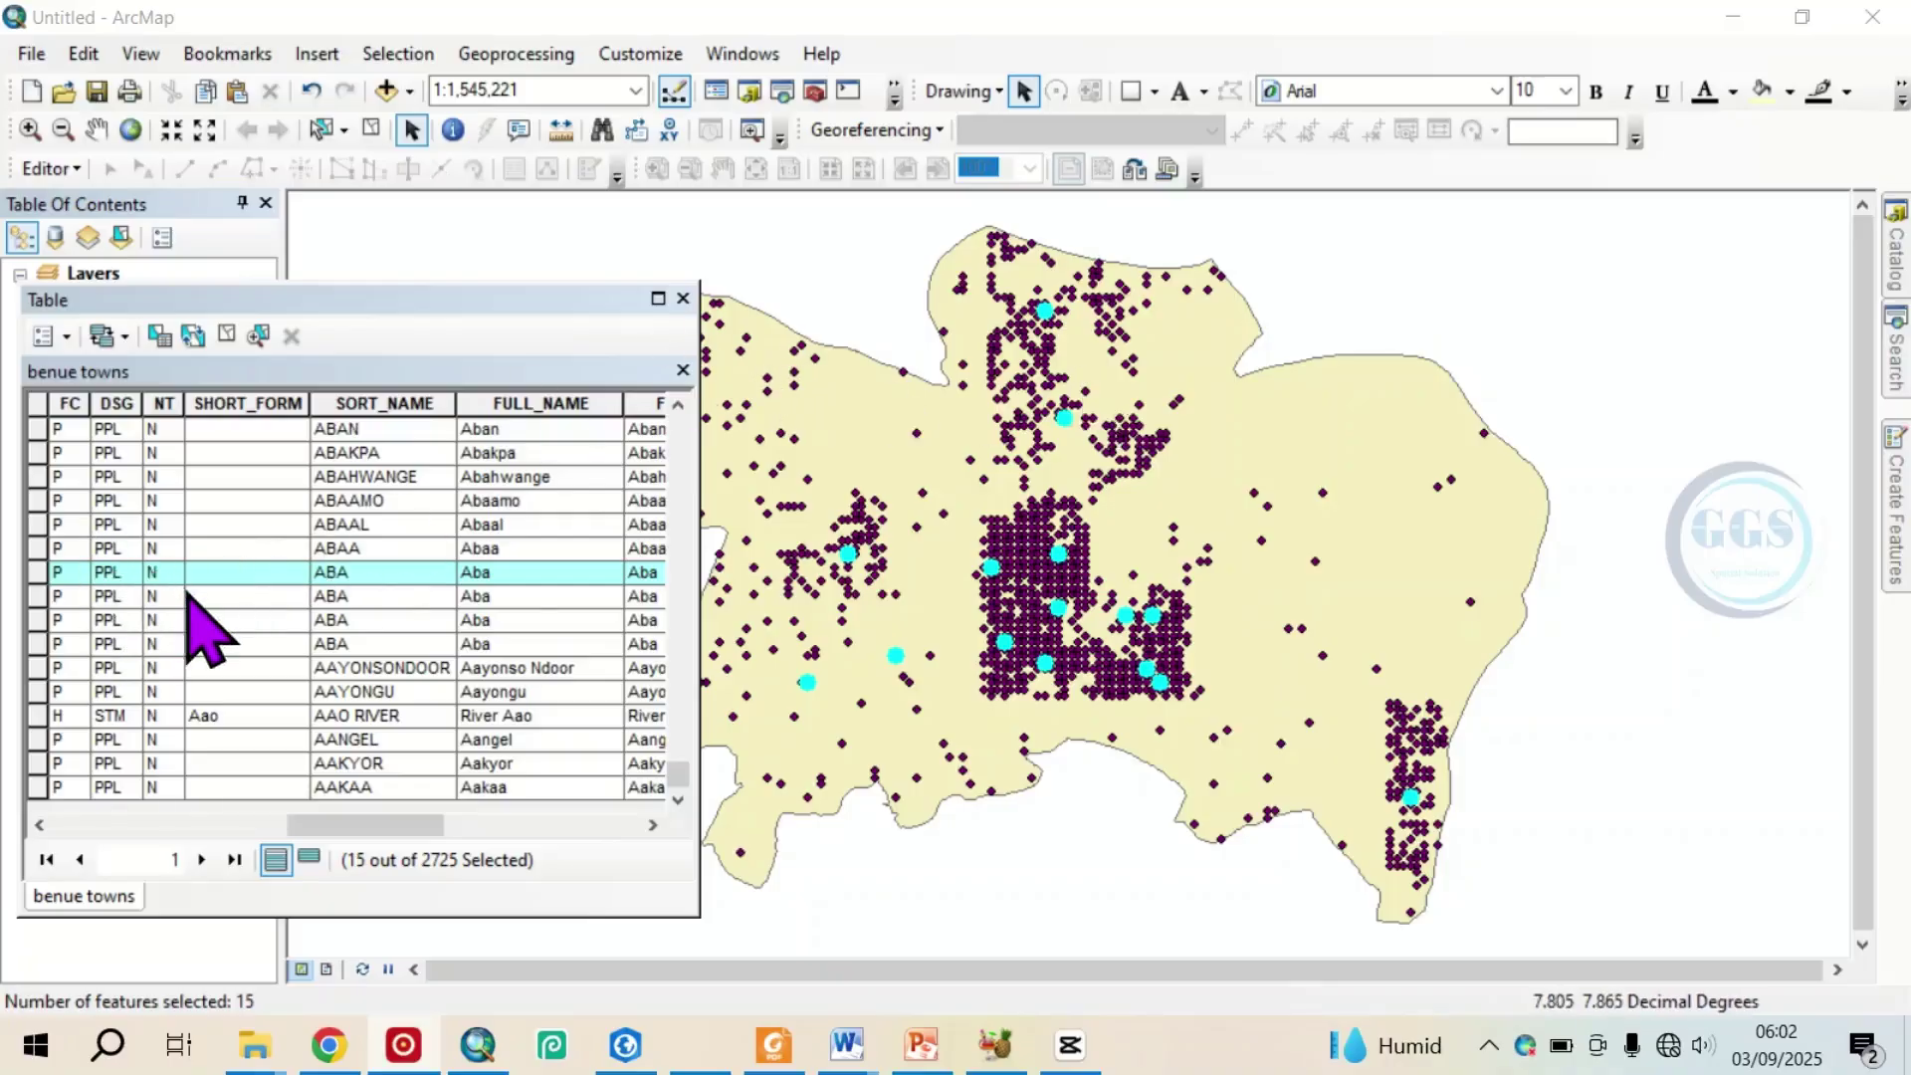
scroll(189, 627, up, 2)
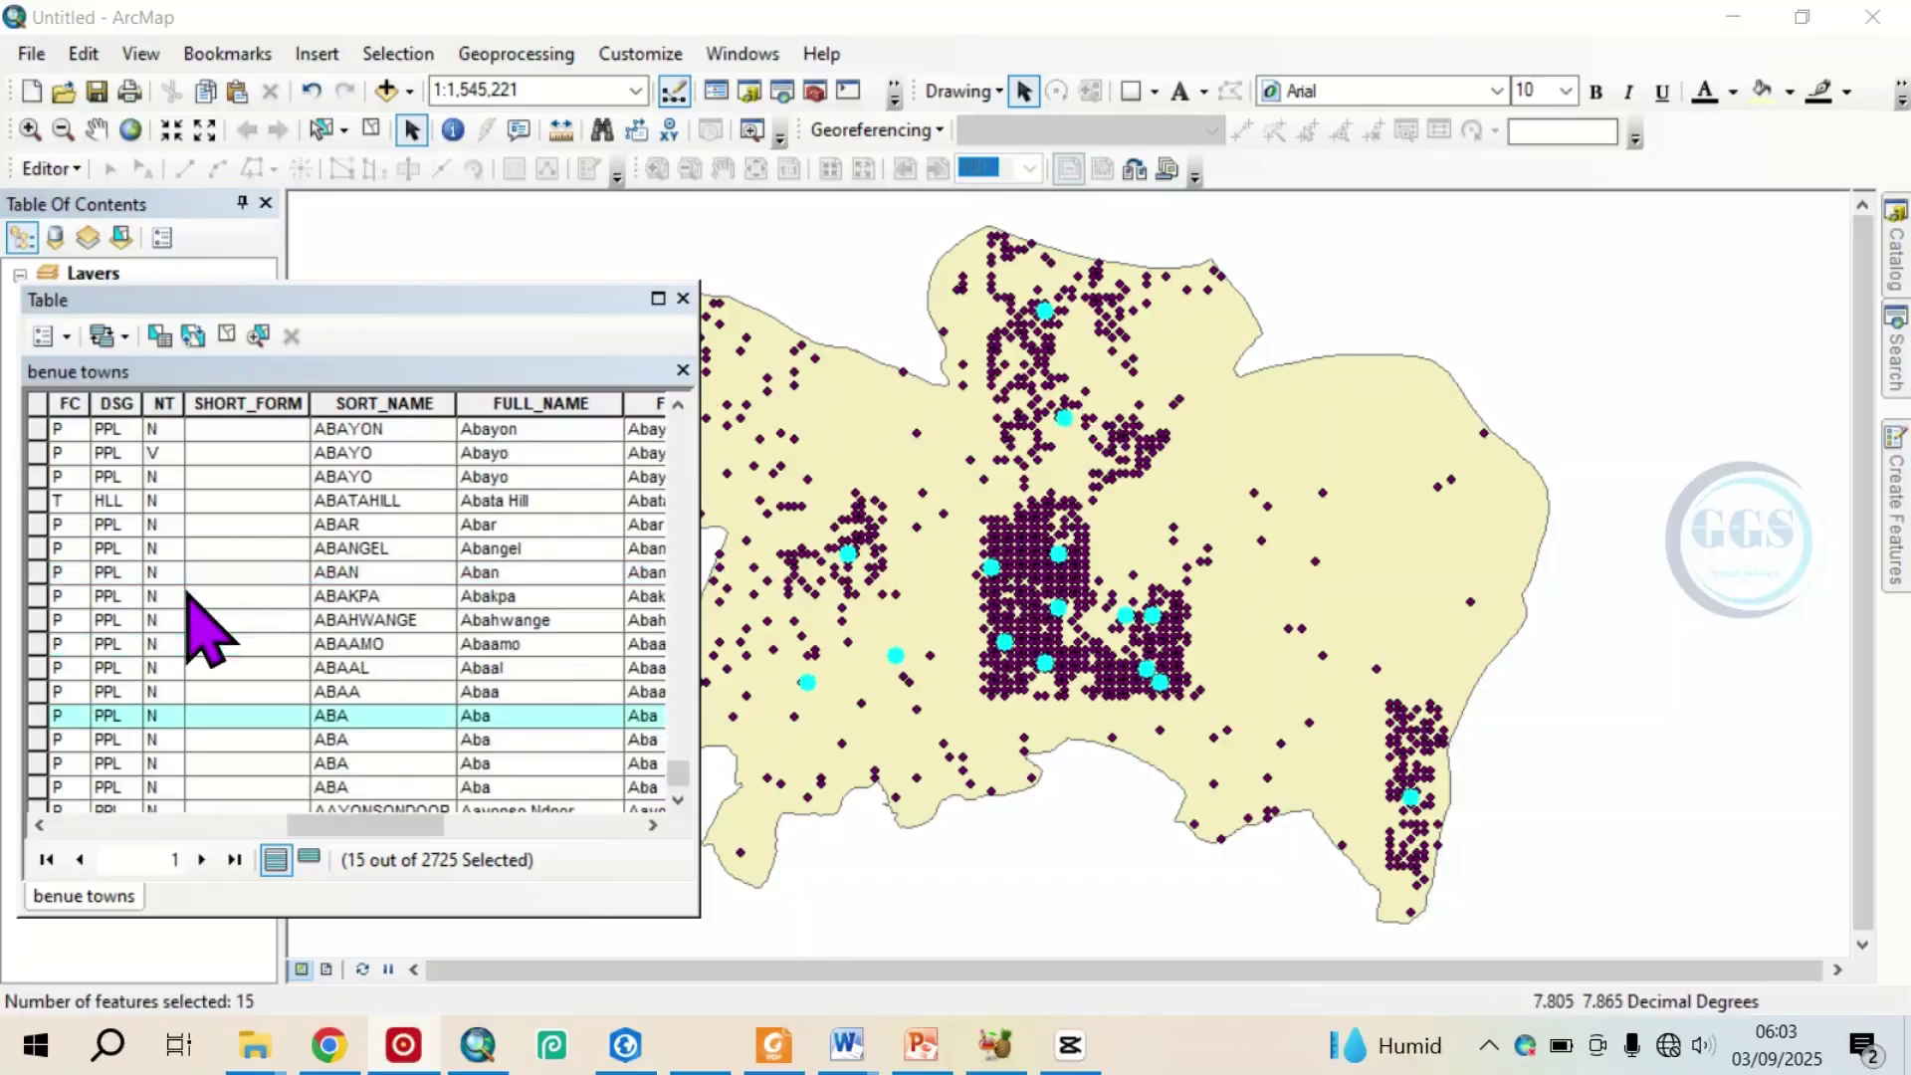
click(684, 298)
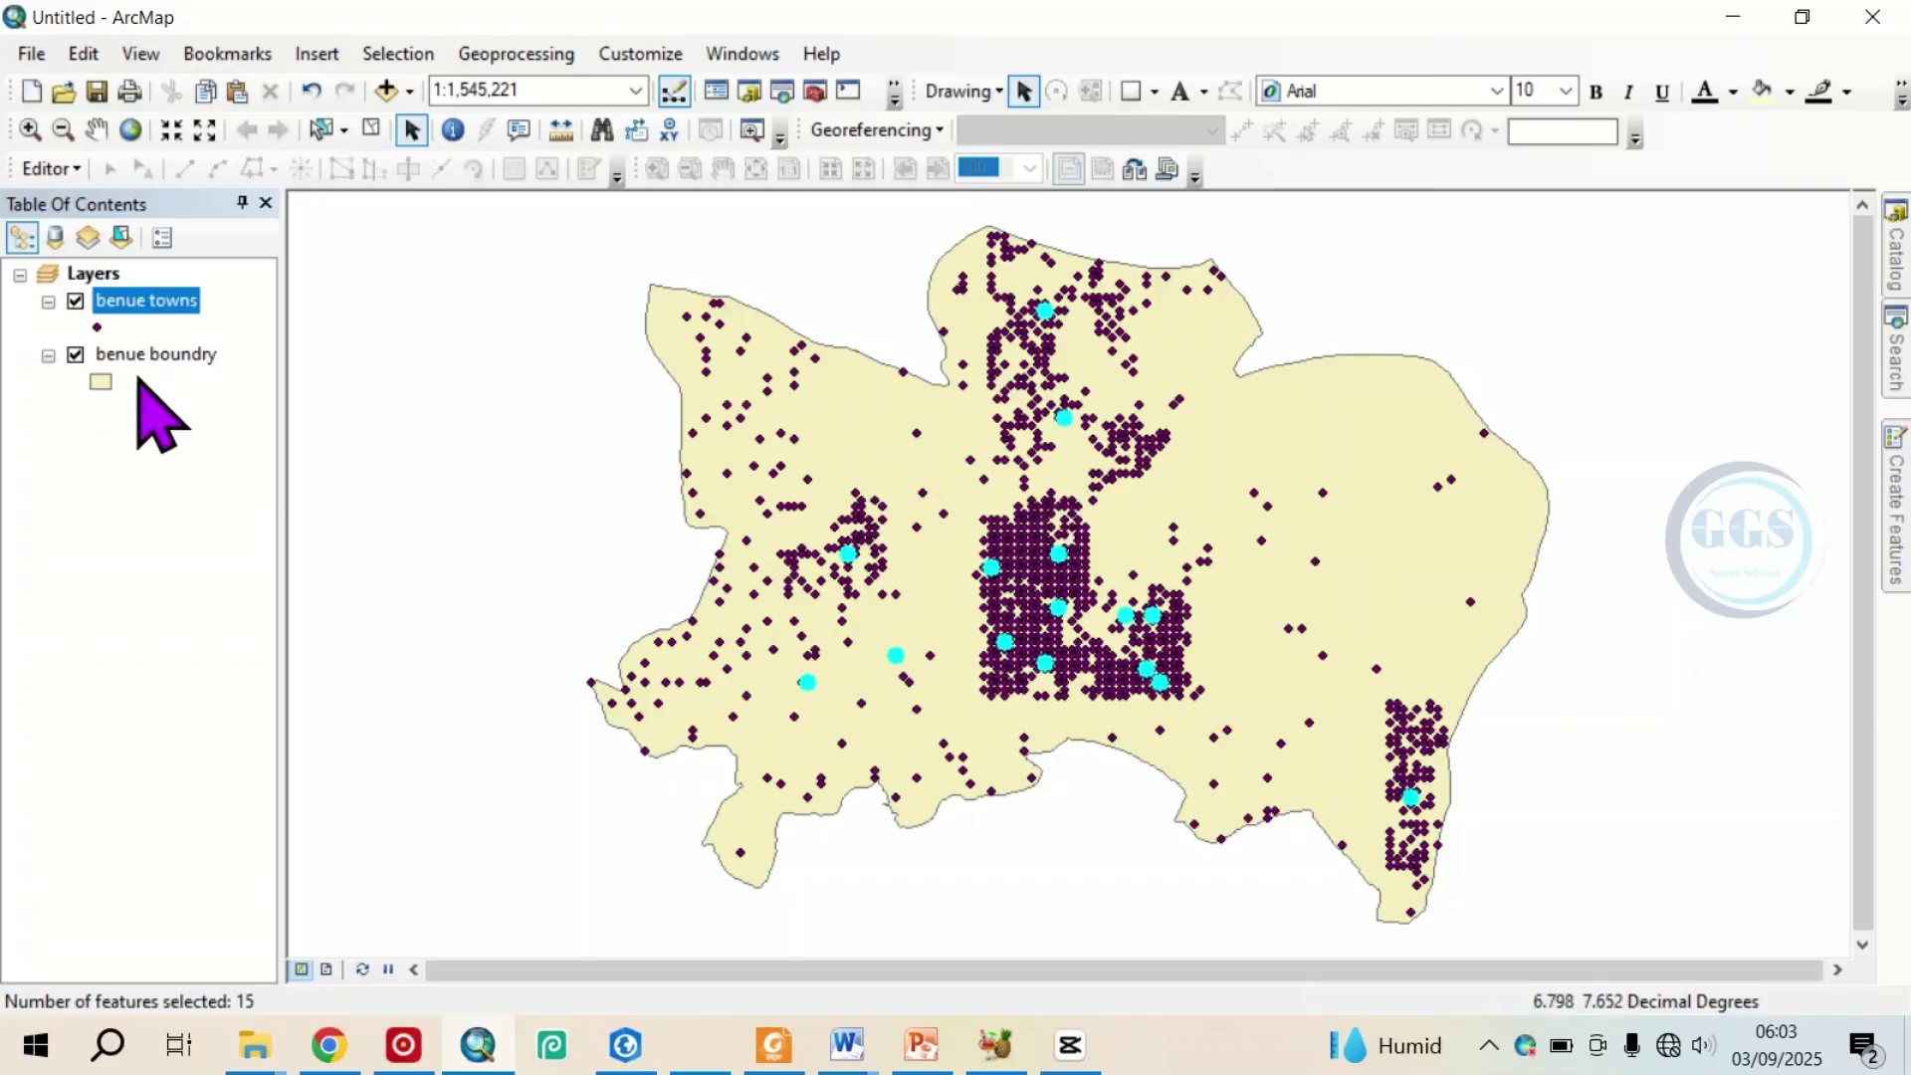
- Export the selected benue towns features as the shapefile Settlements.shp in the Tutorial folder and add it to the map as a layer
right_click(154, 312)
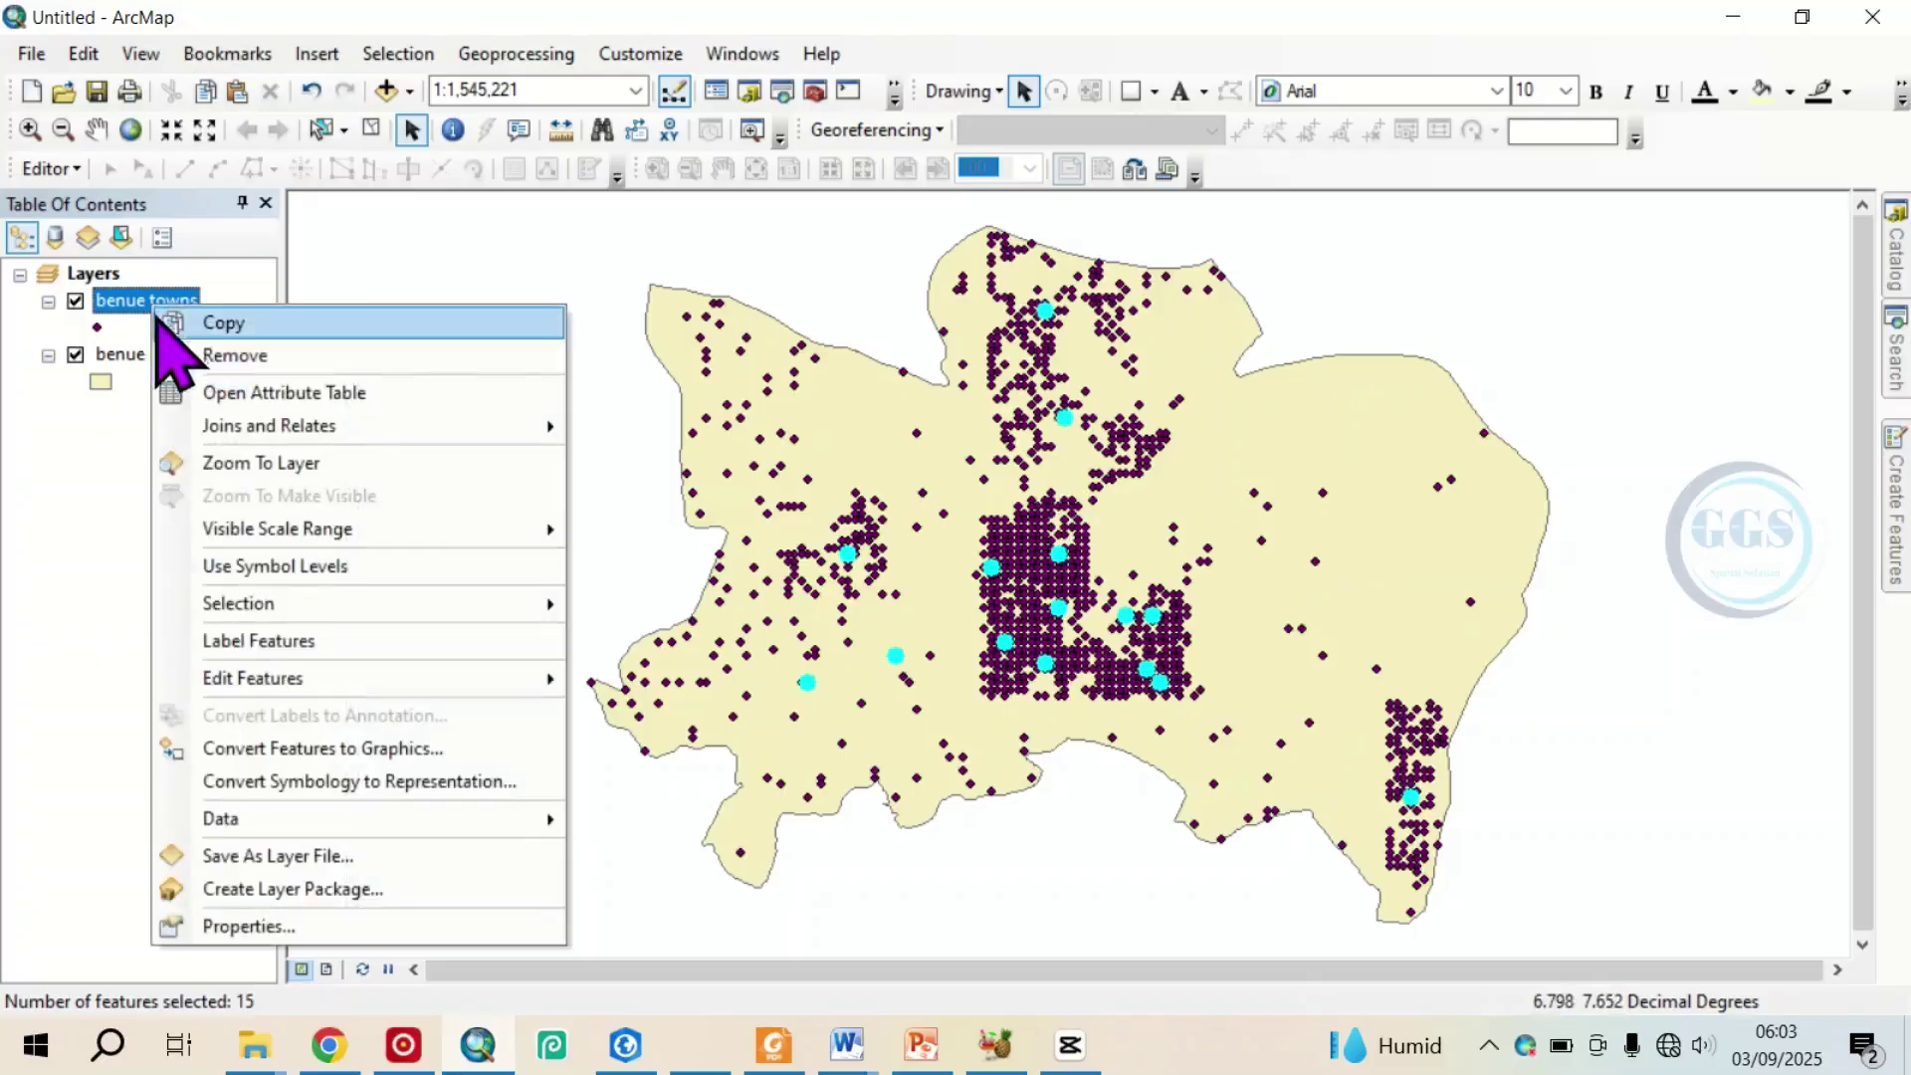
mouse_move(252, 825)
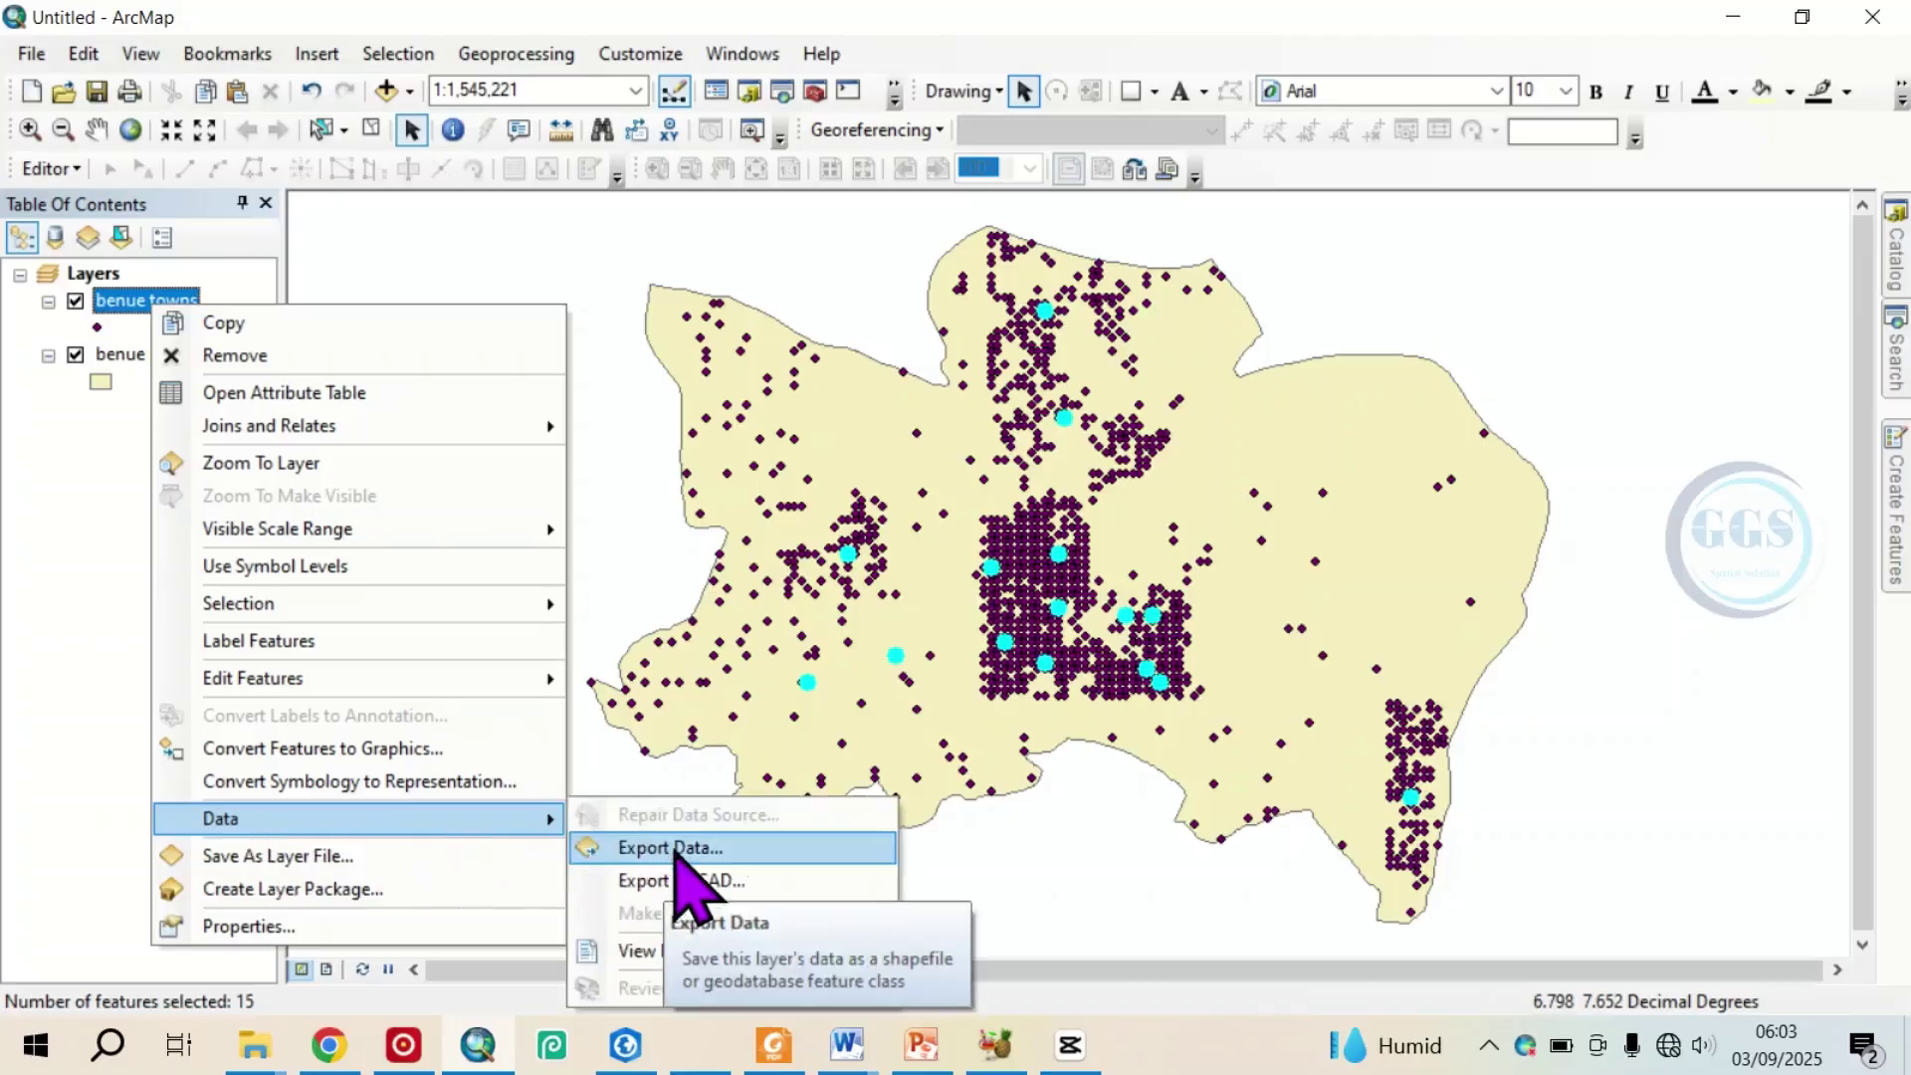
click(677, 848)
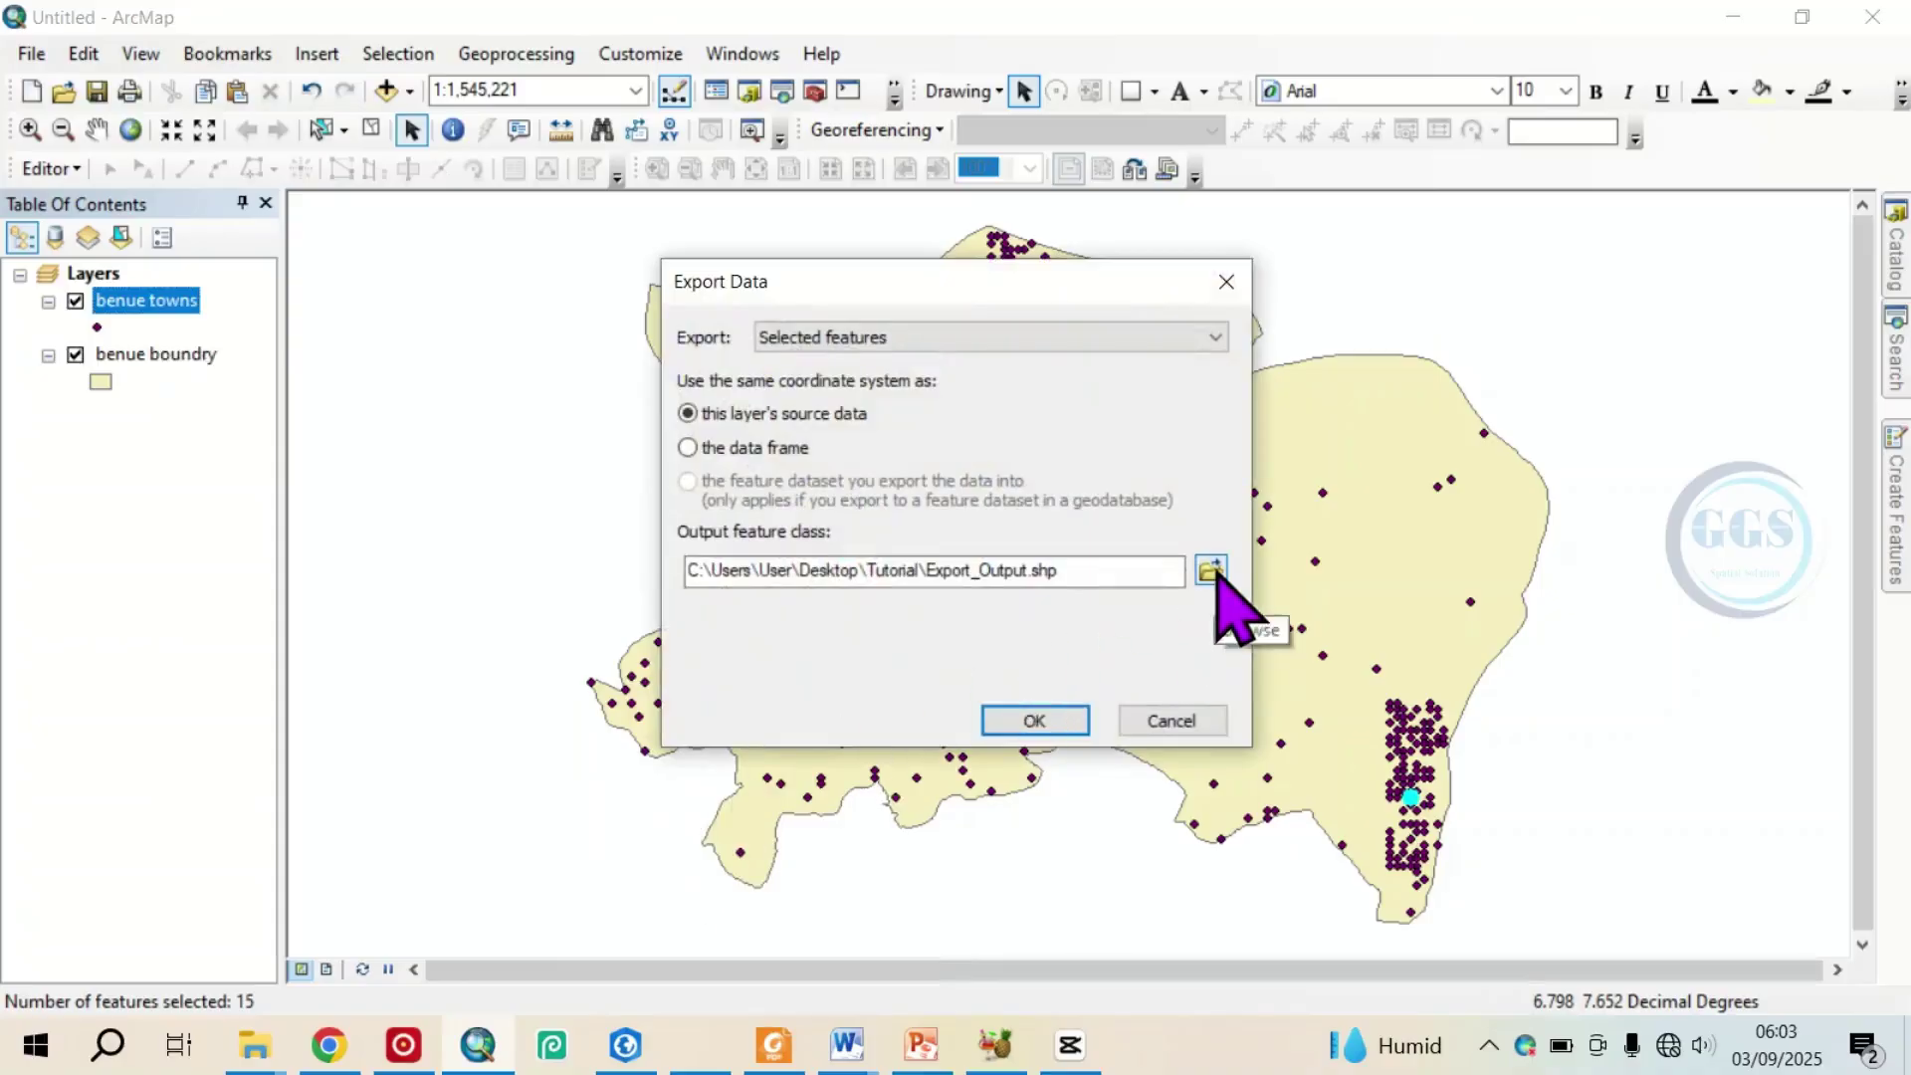
click(1211, 572)
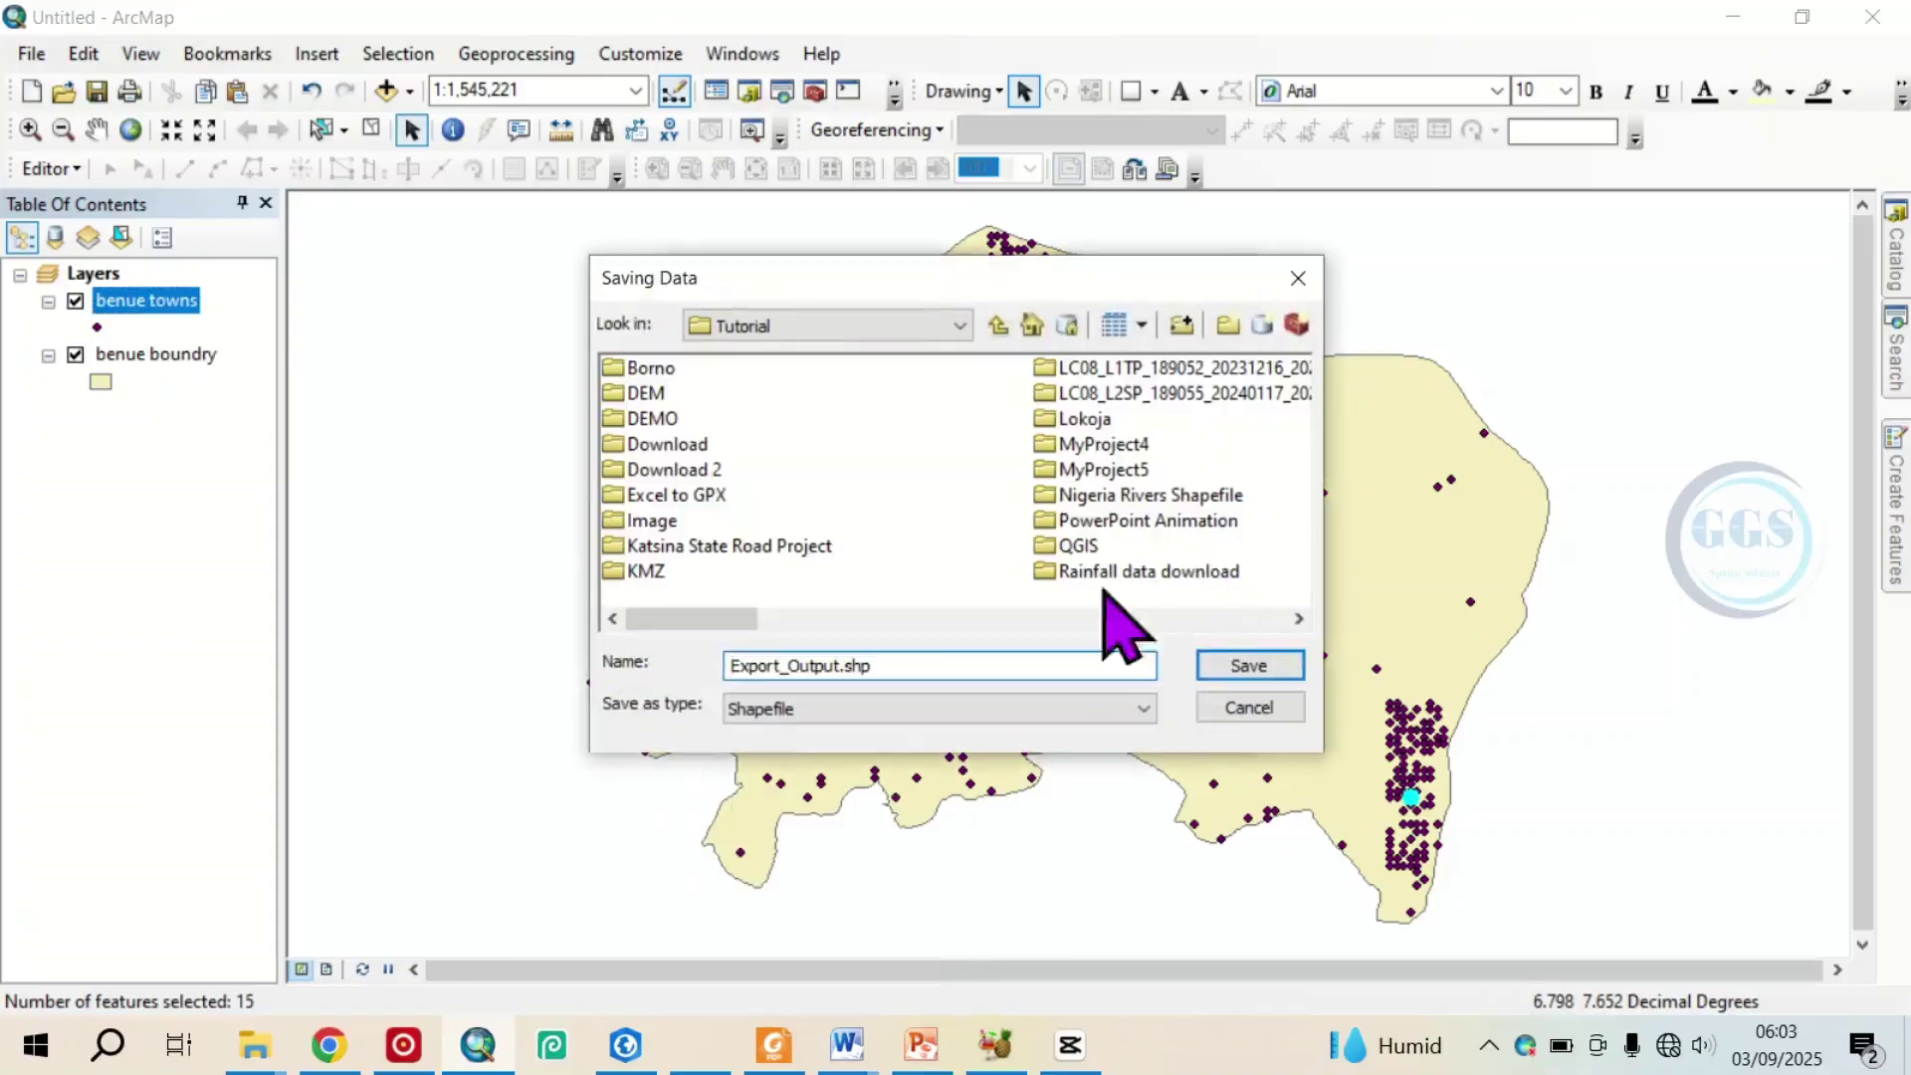
double_click(876, 667)
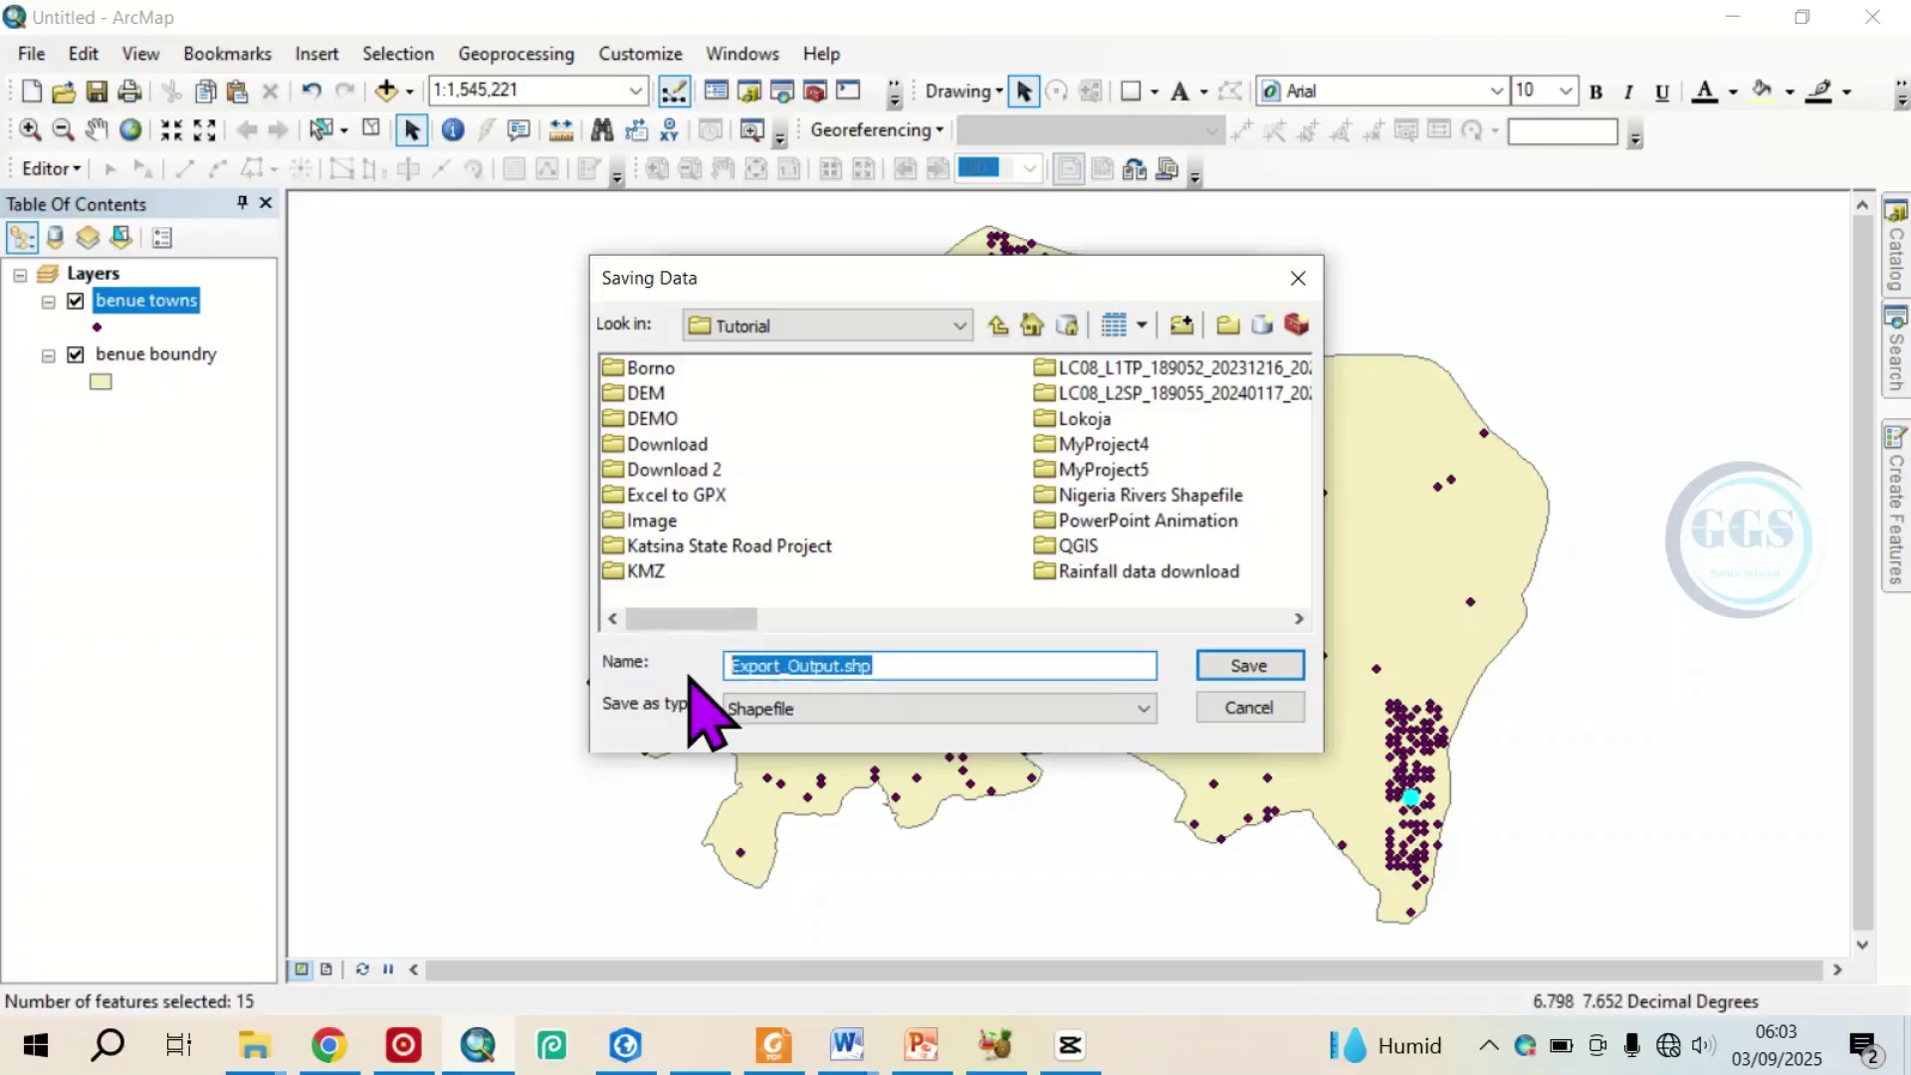
text(Settlements.shp)
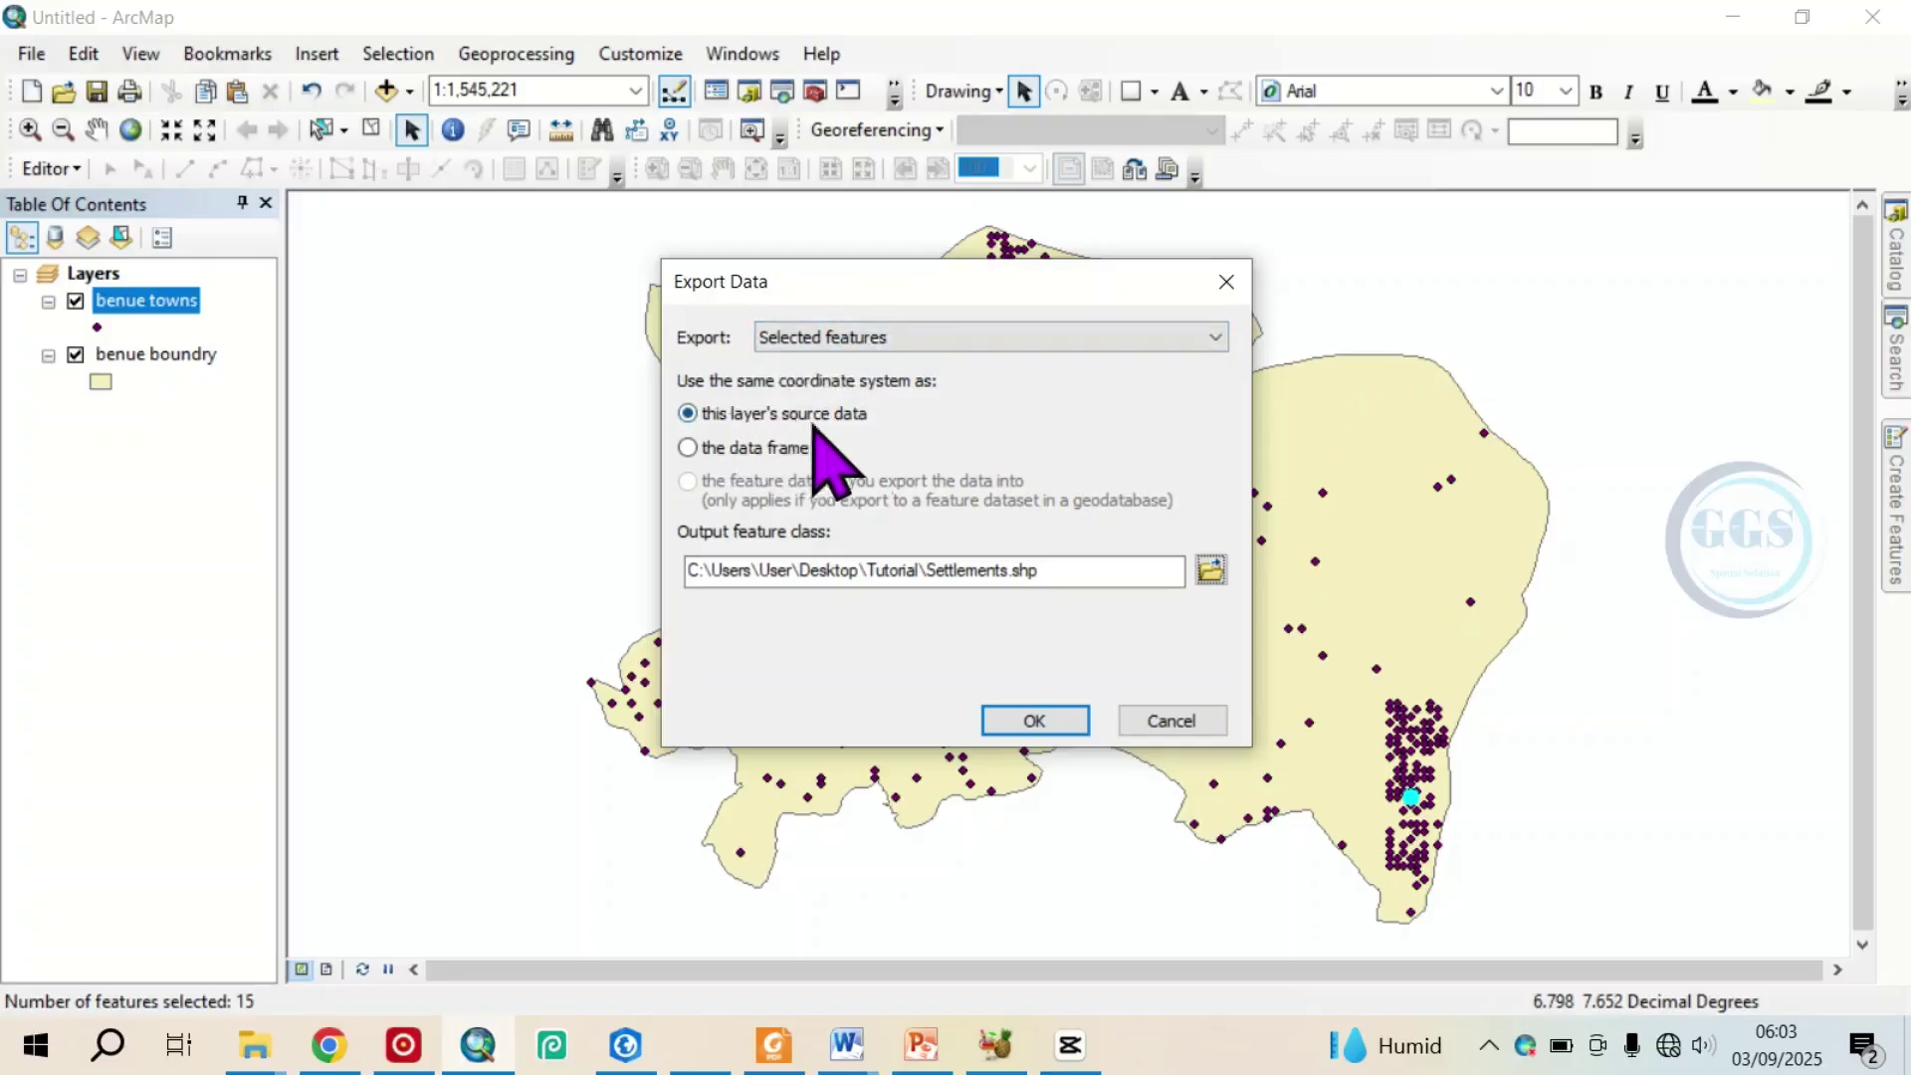
click(1035, 721)
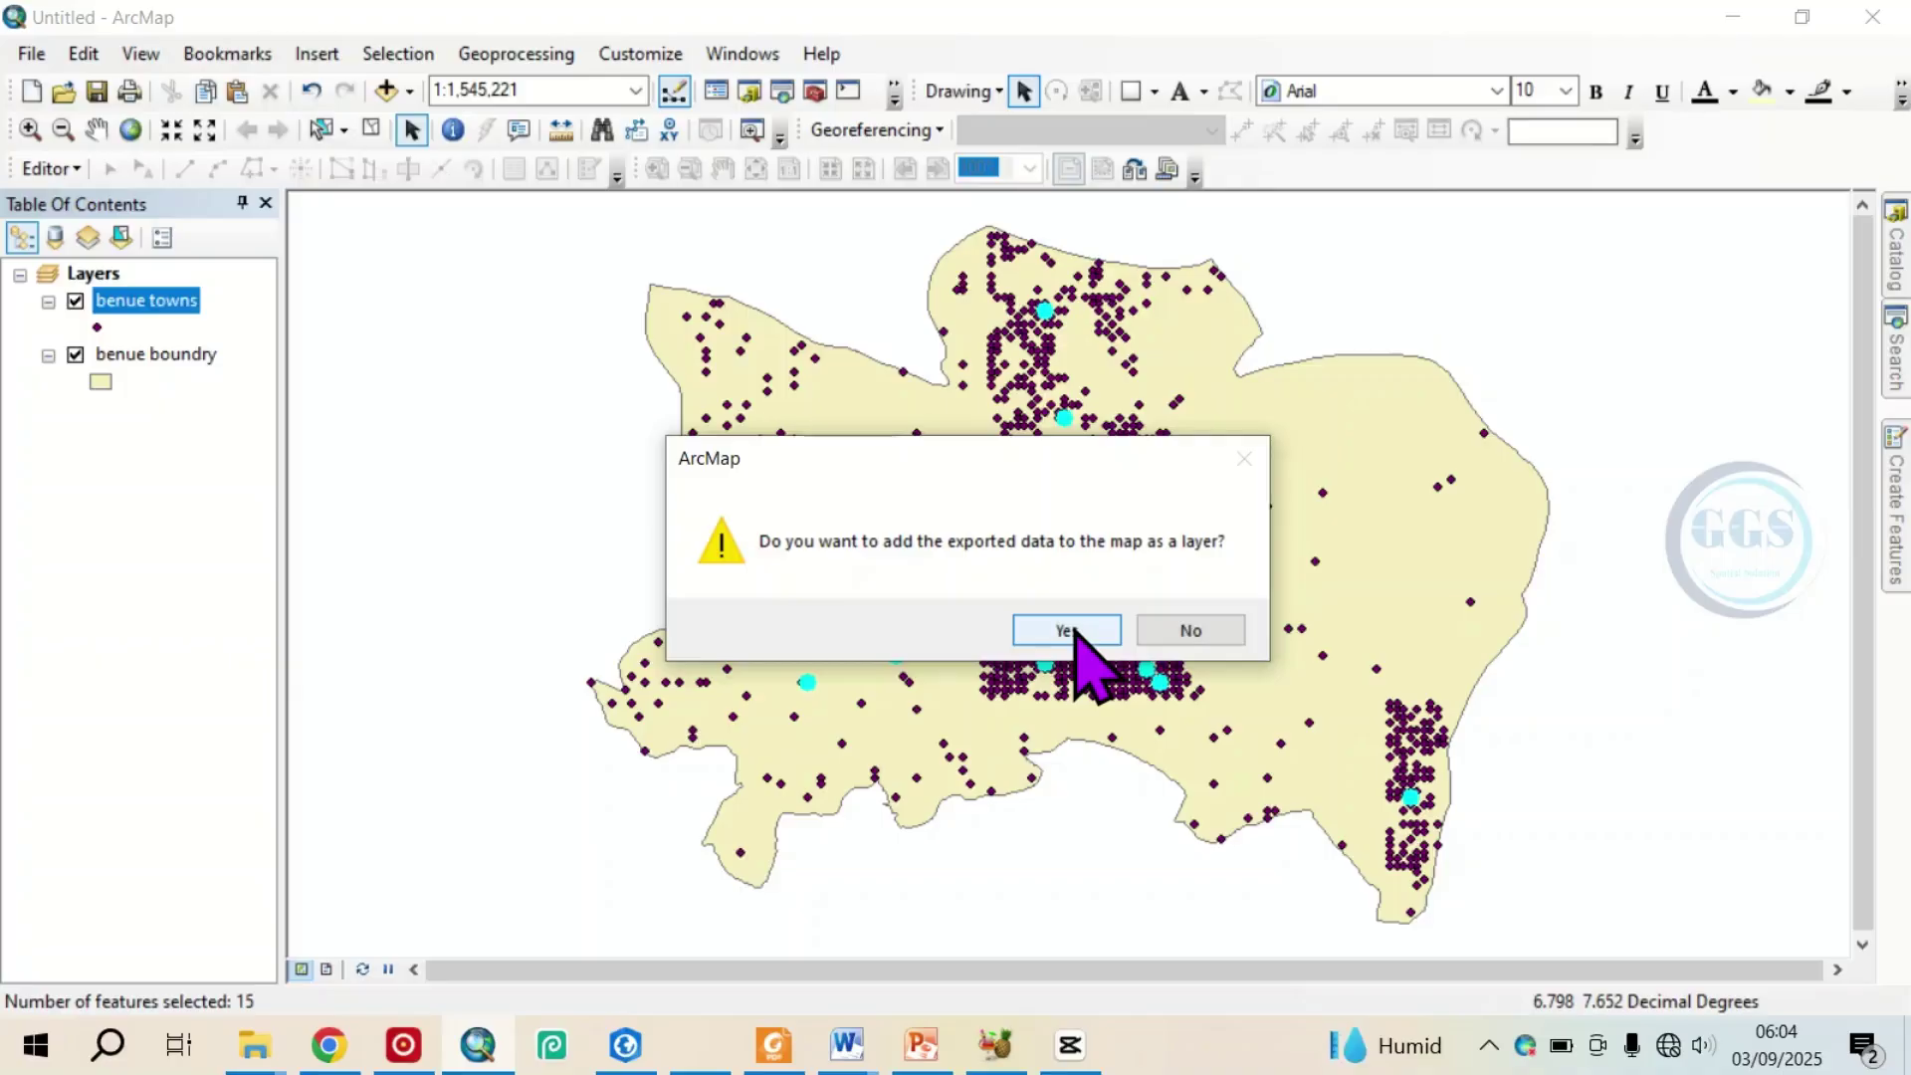
click(1067, 630)
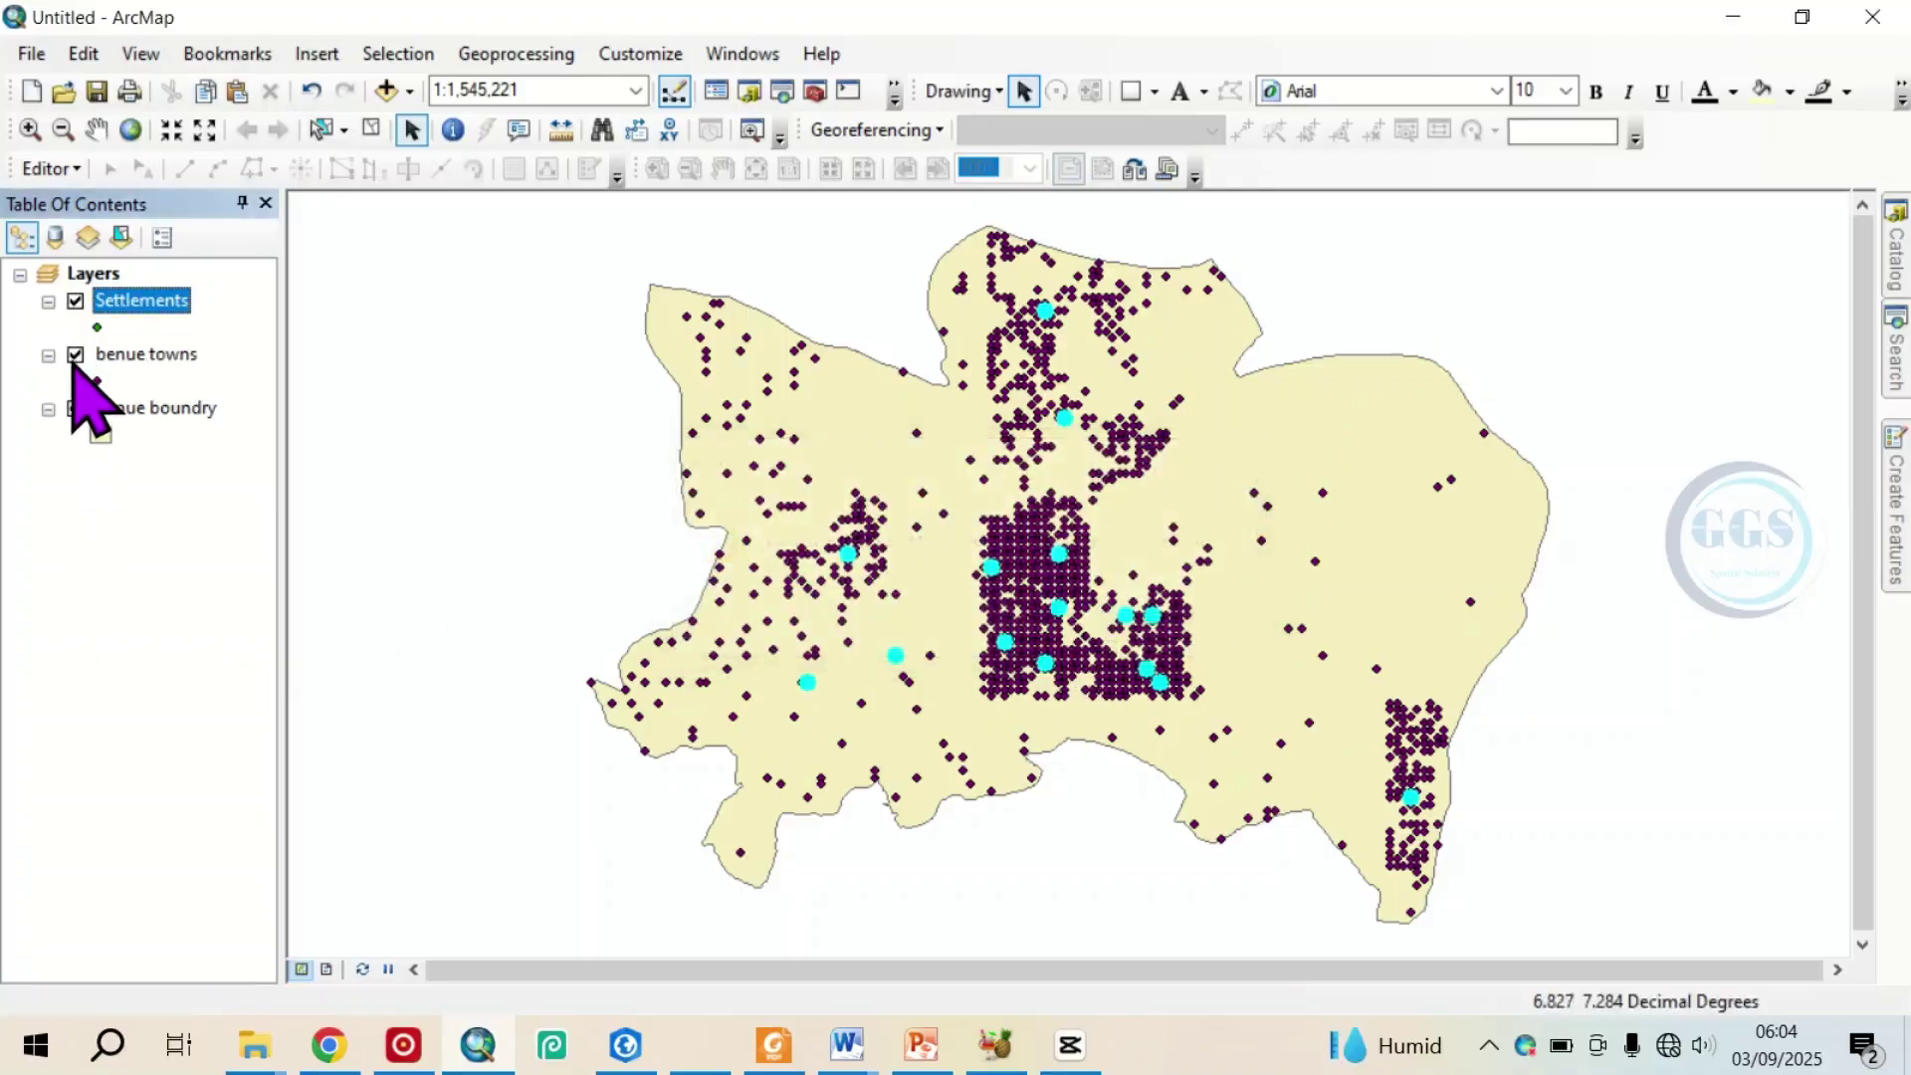
- Hide benue towns to view the exported points alone, and switch the display from Settlements back to benue towns
click(76, 355)
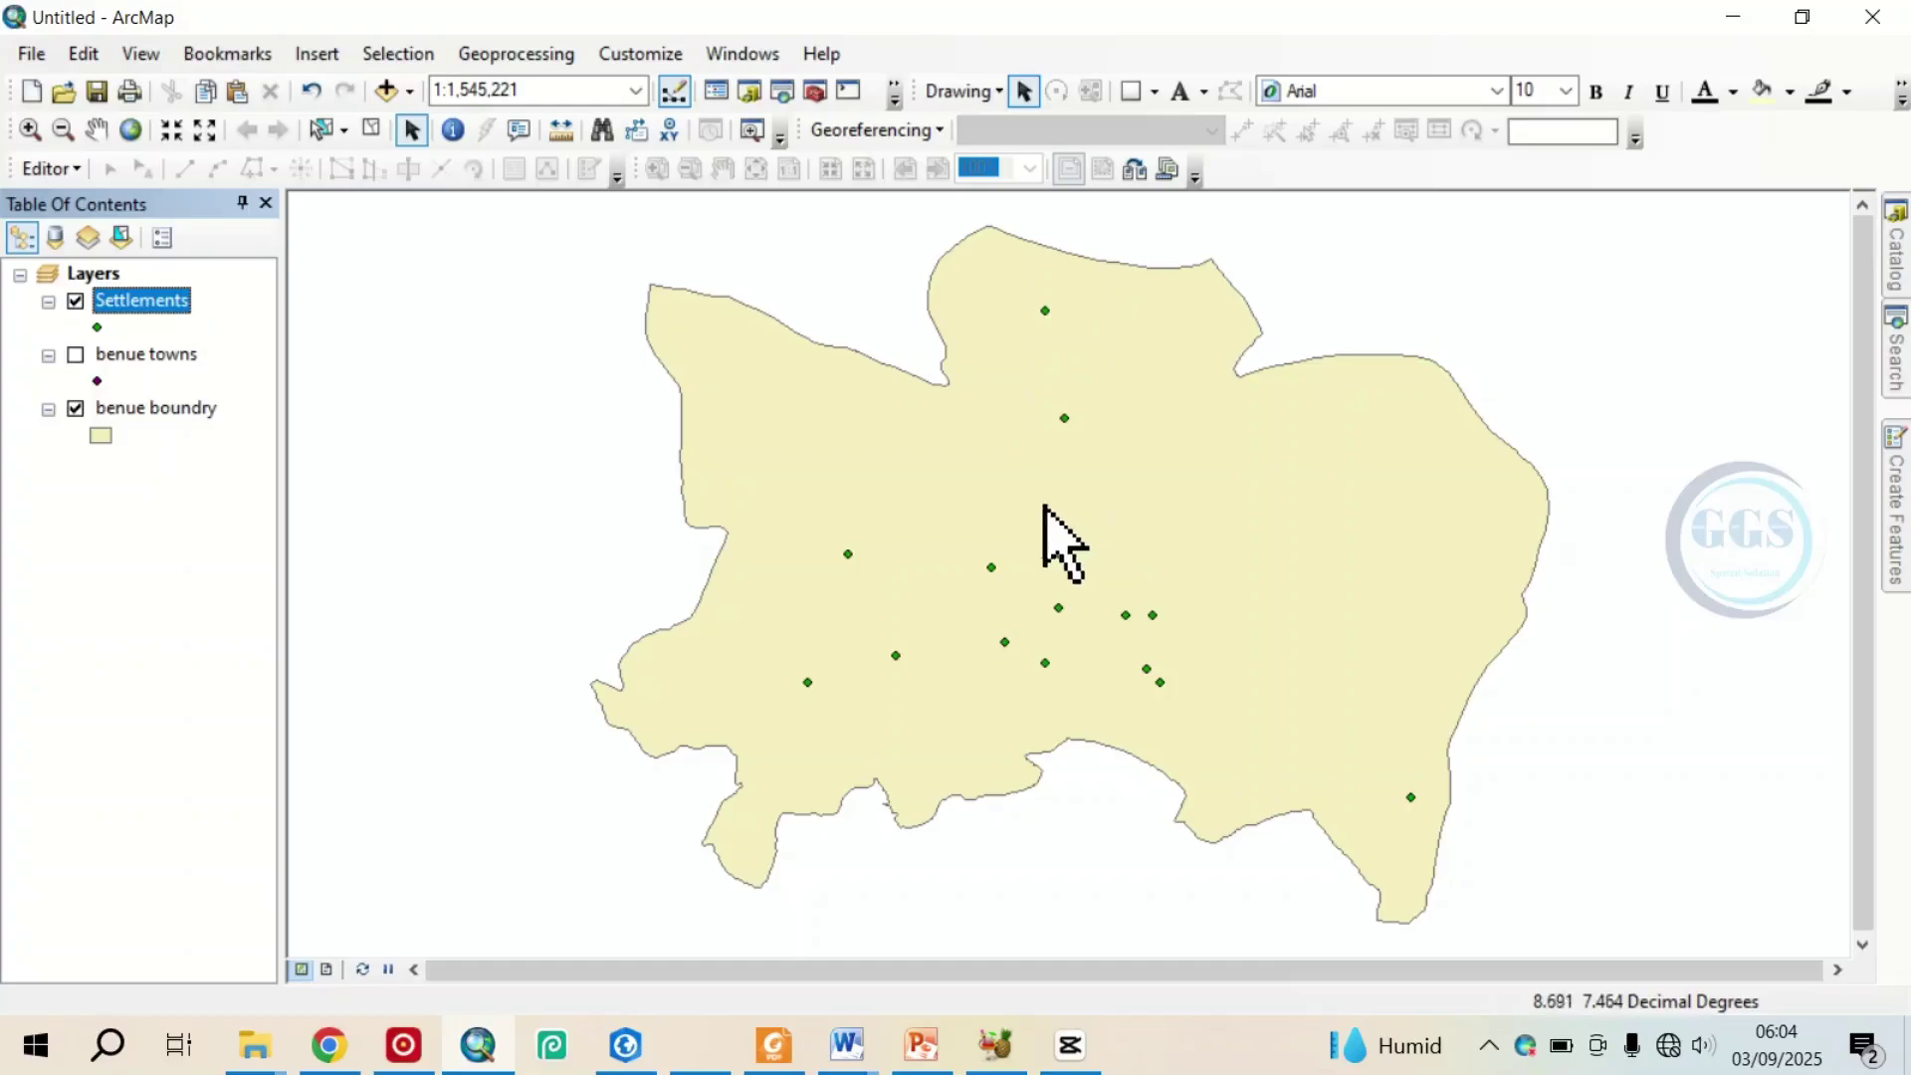
click(74, 356)
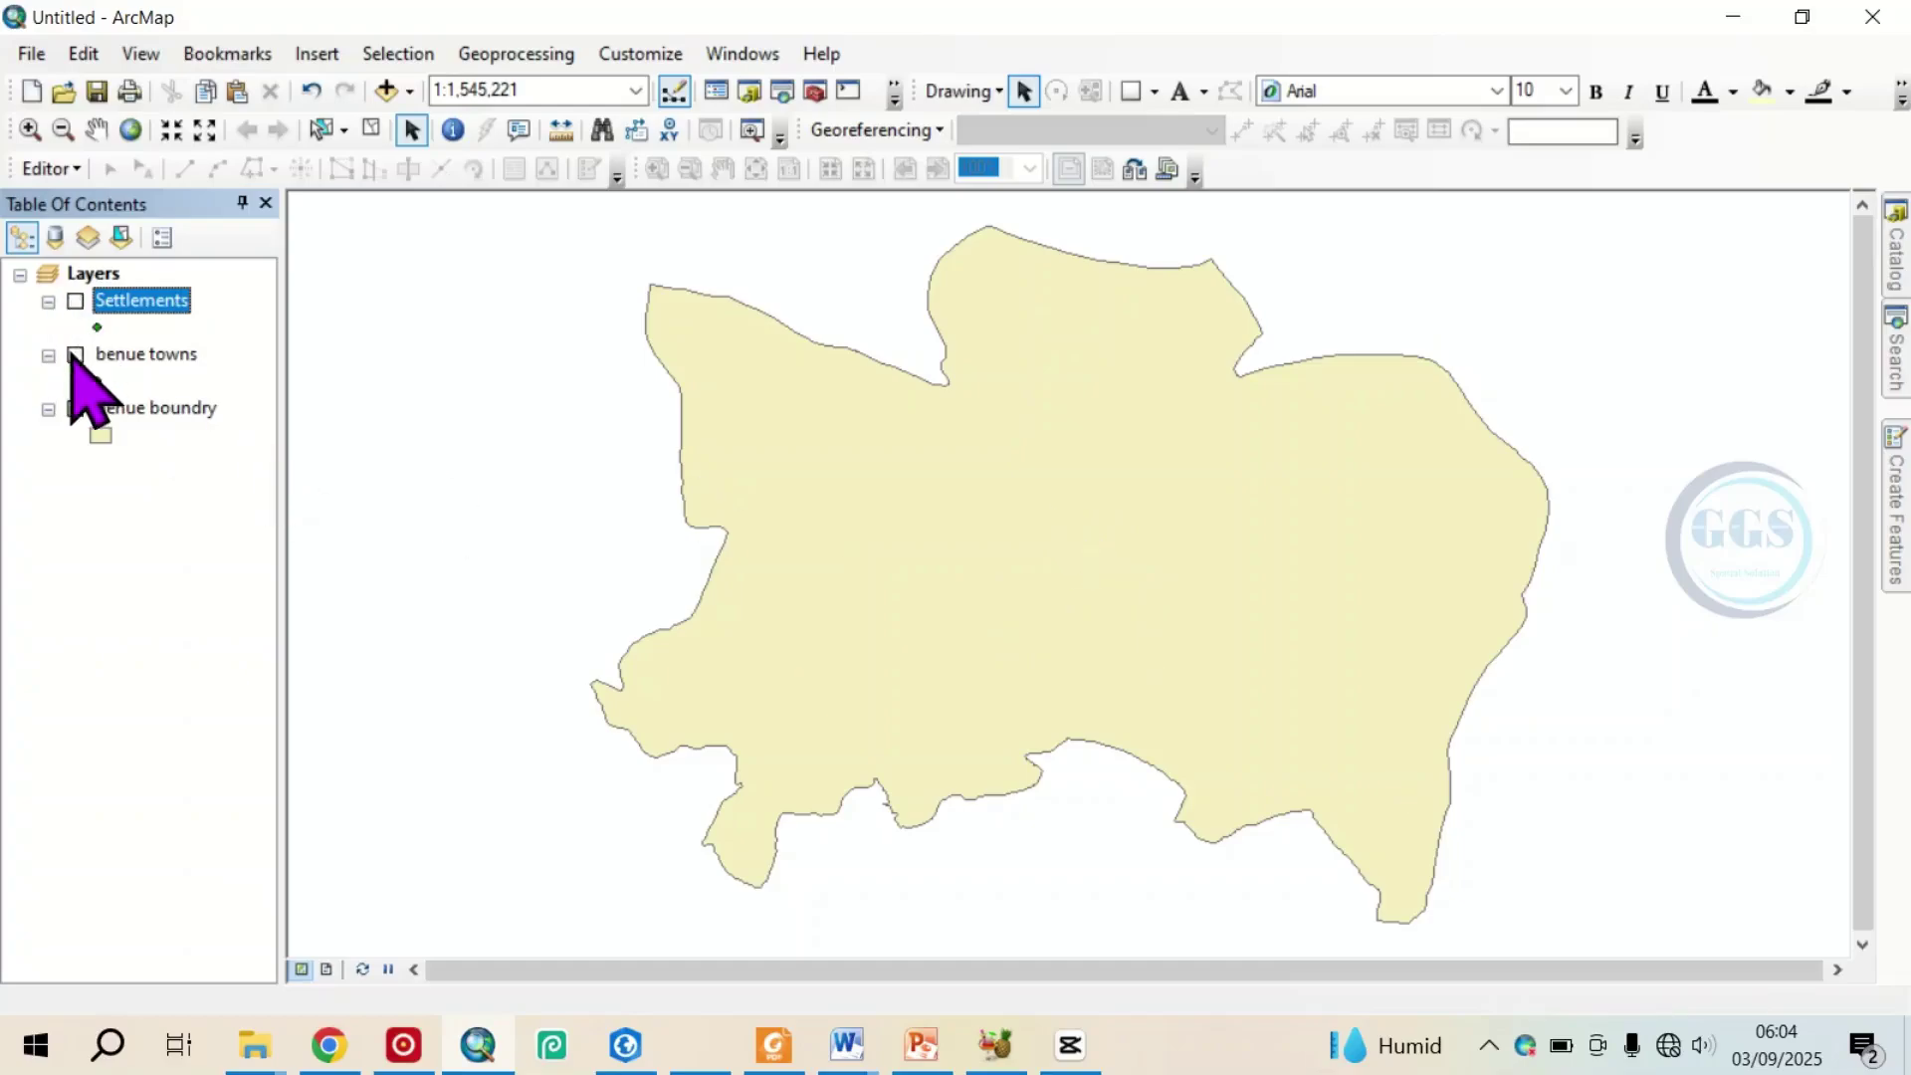
click(75, 356)
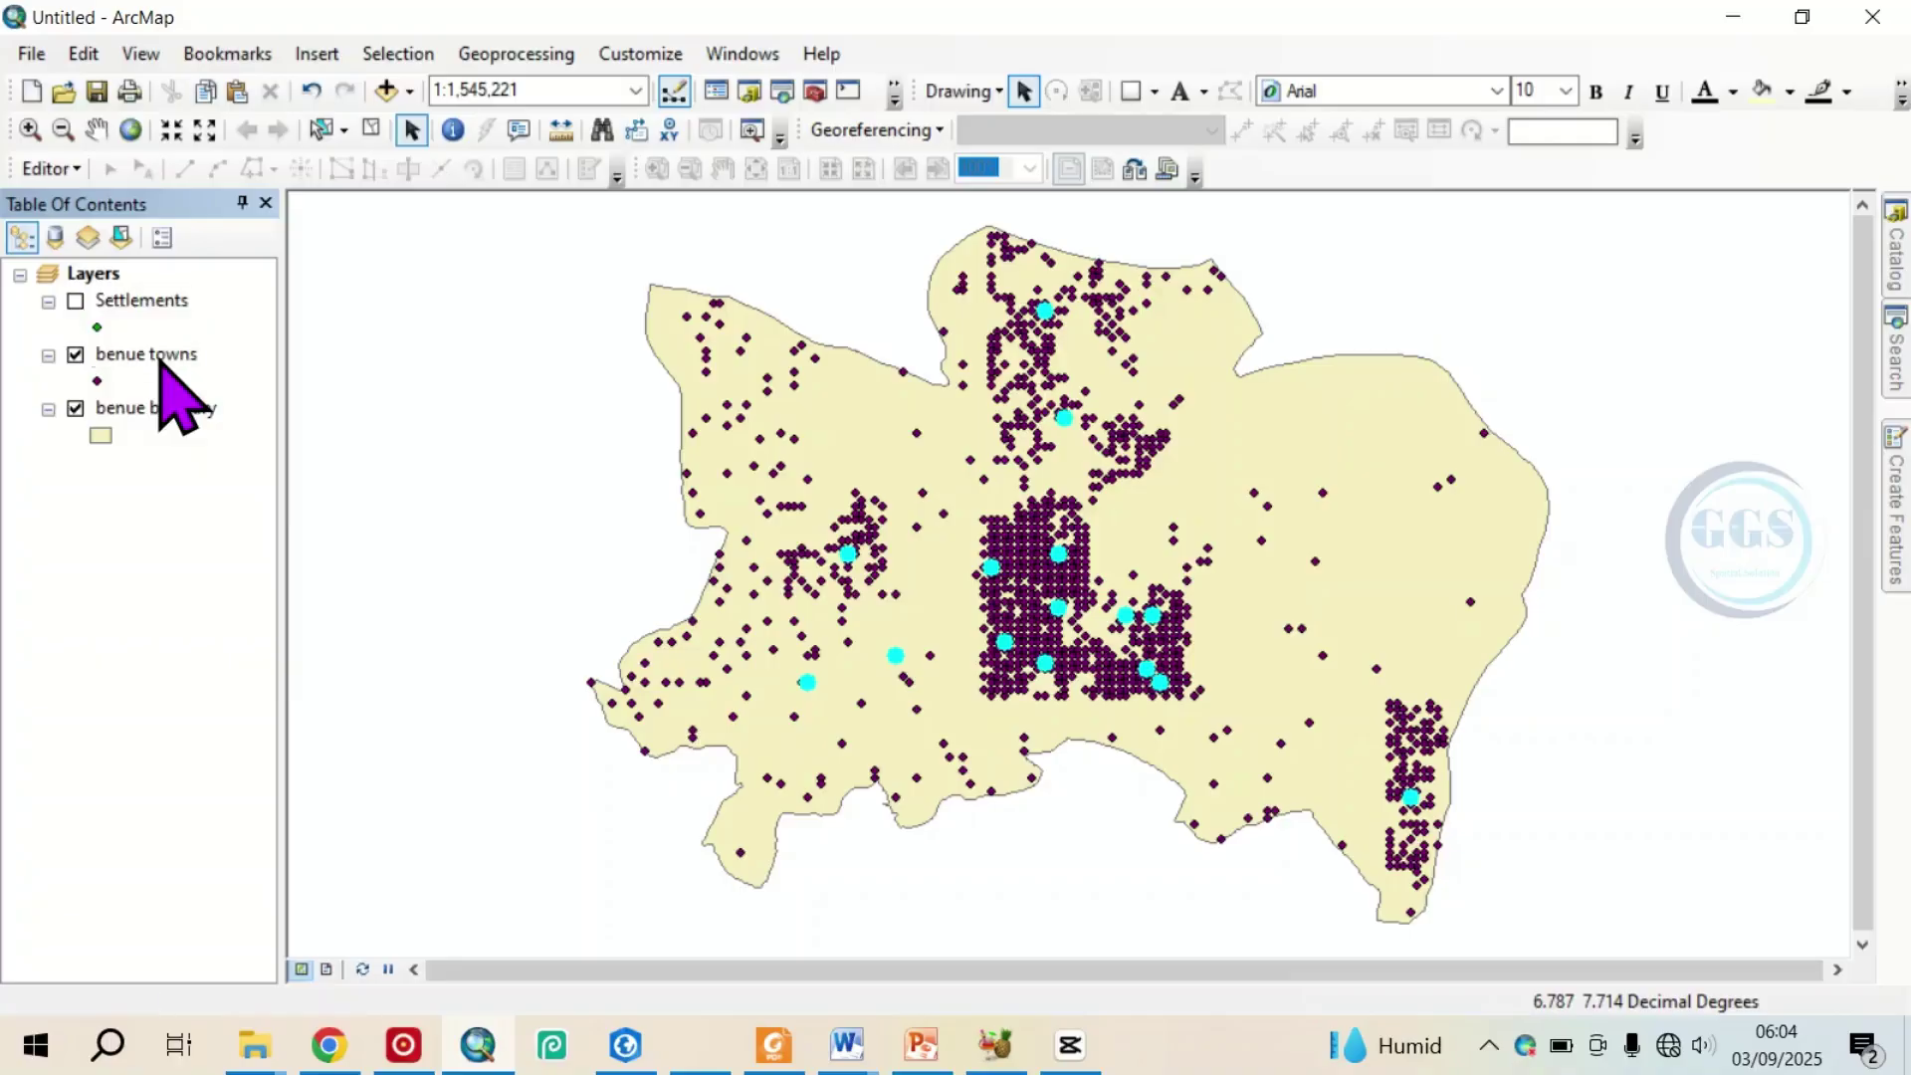
- Create a layer from the selected benue towns features and hide the original benue towns layer
click(185, 357)
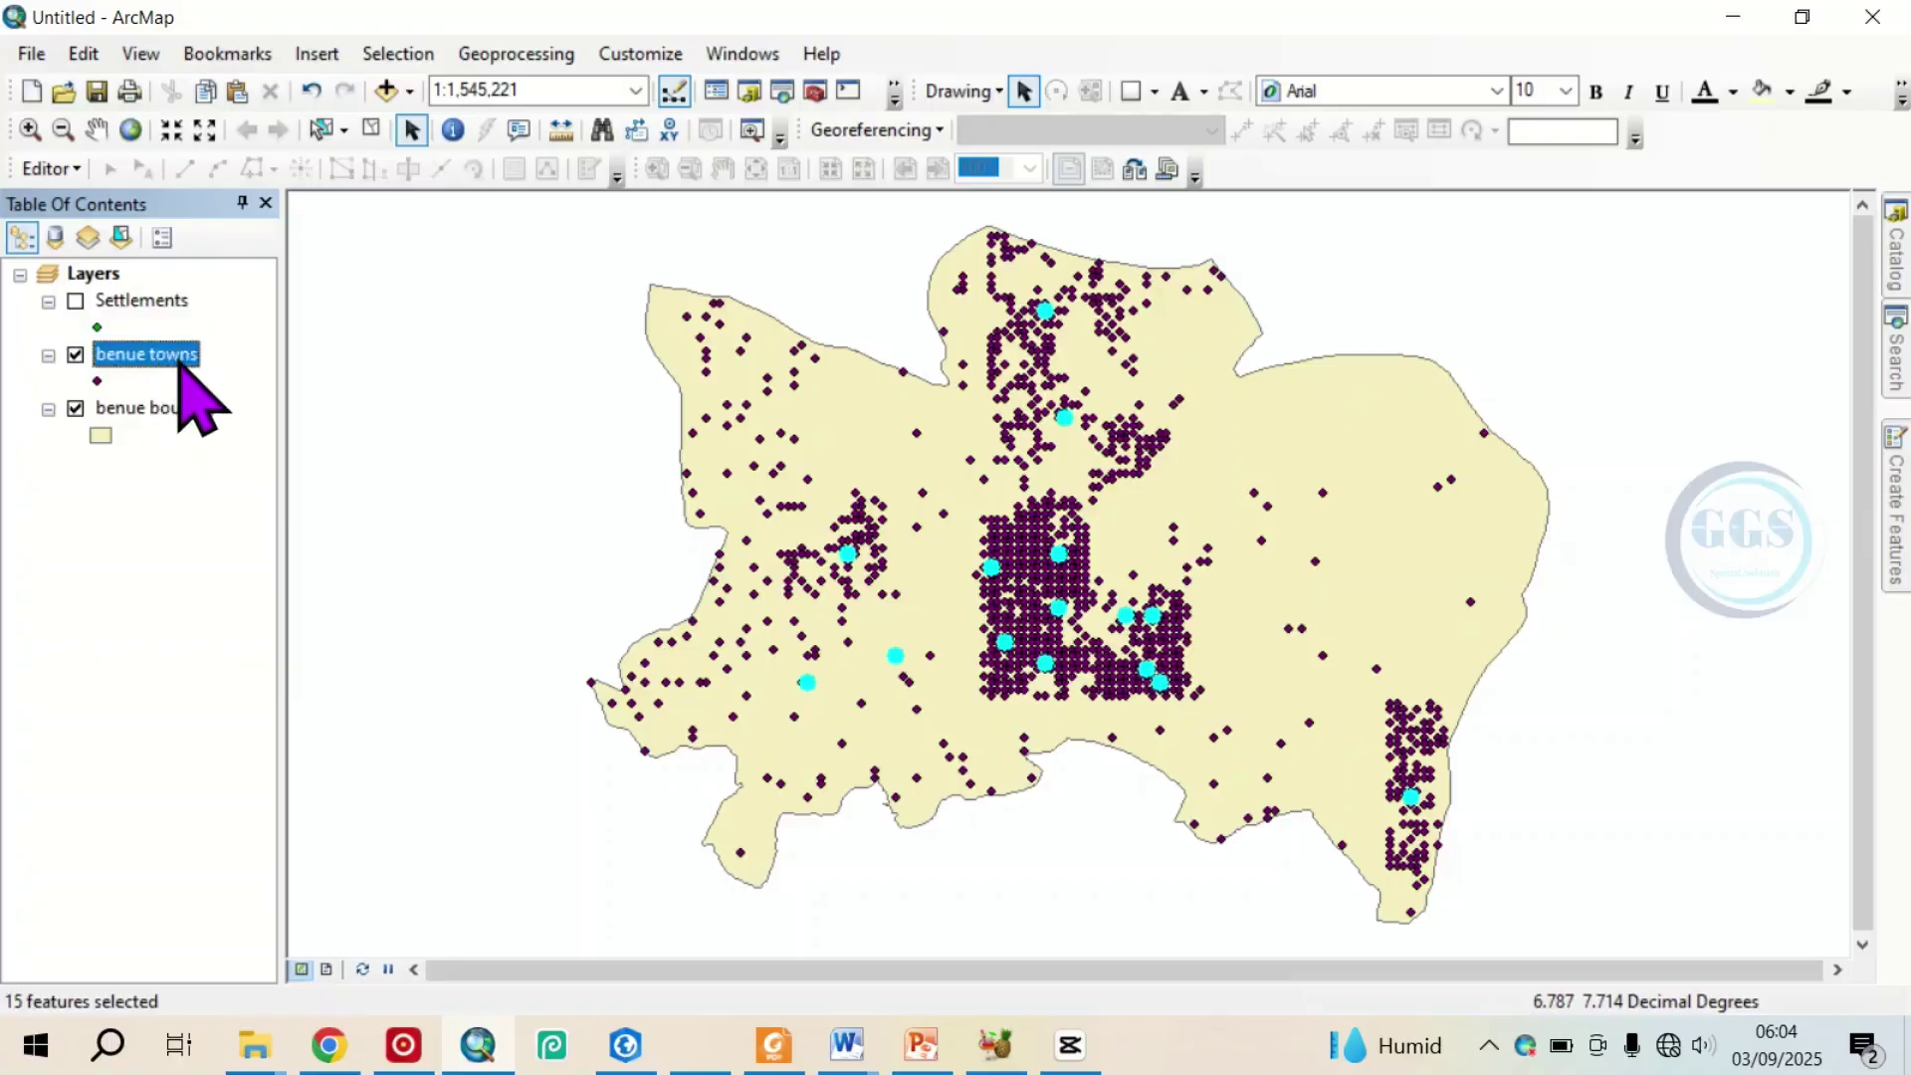
right_click(180, 362)
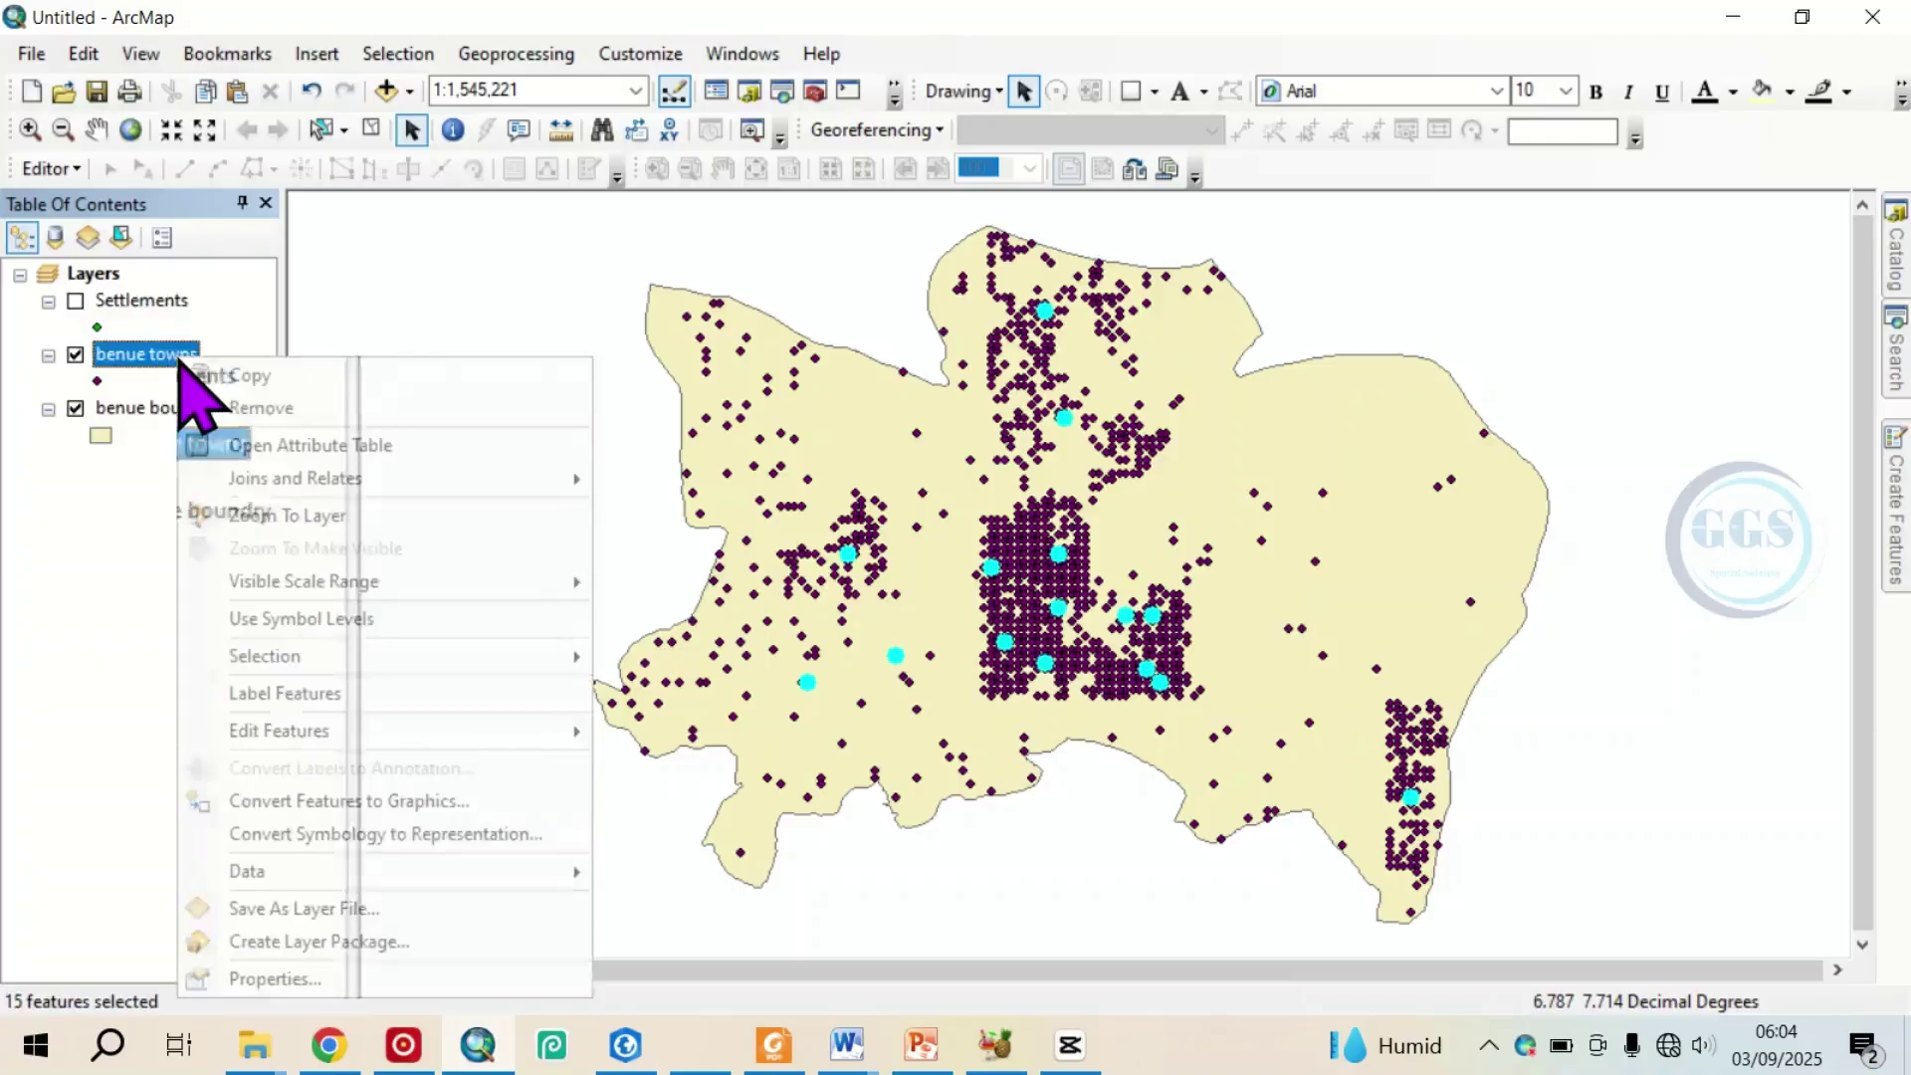
mouse_move(308, 654)
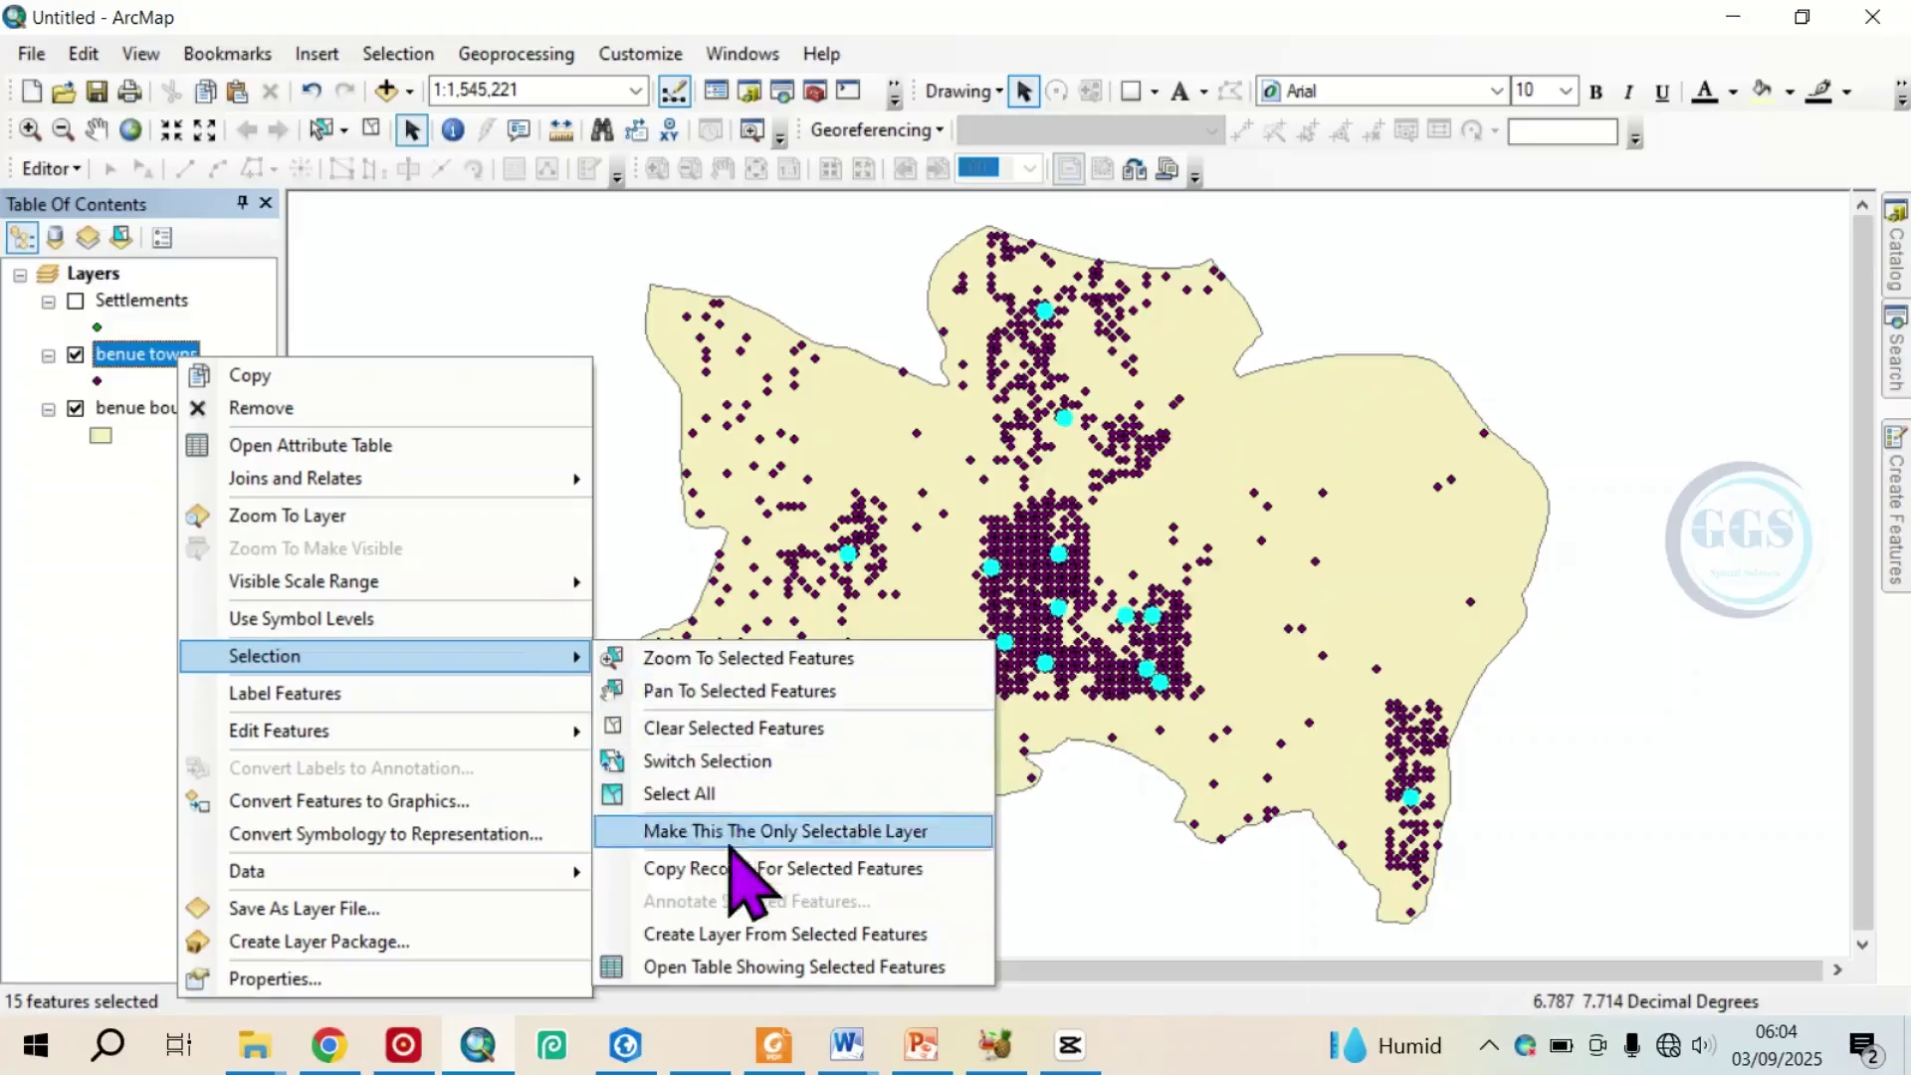
click(876, 936)
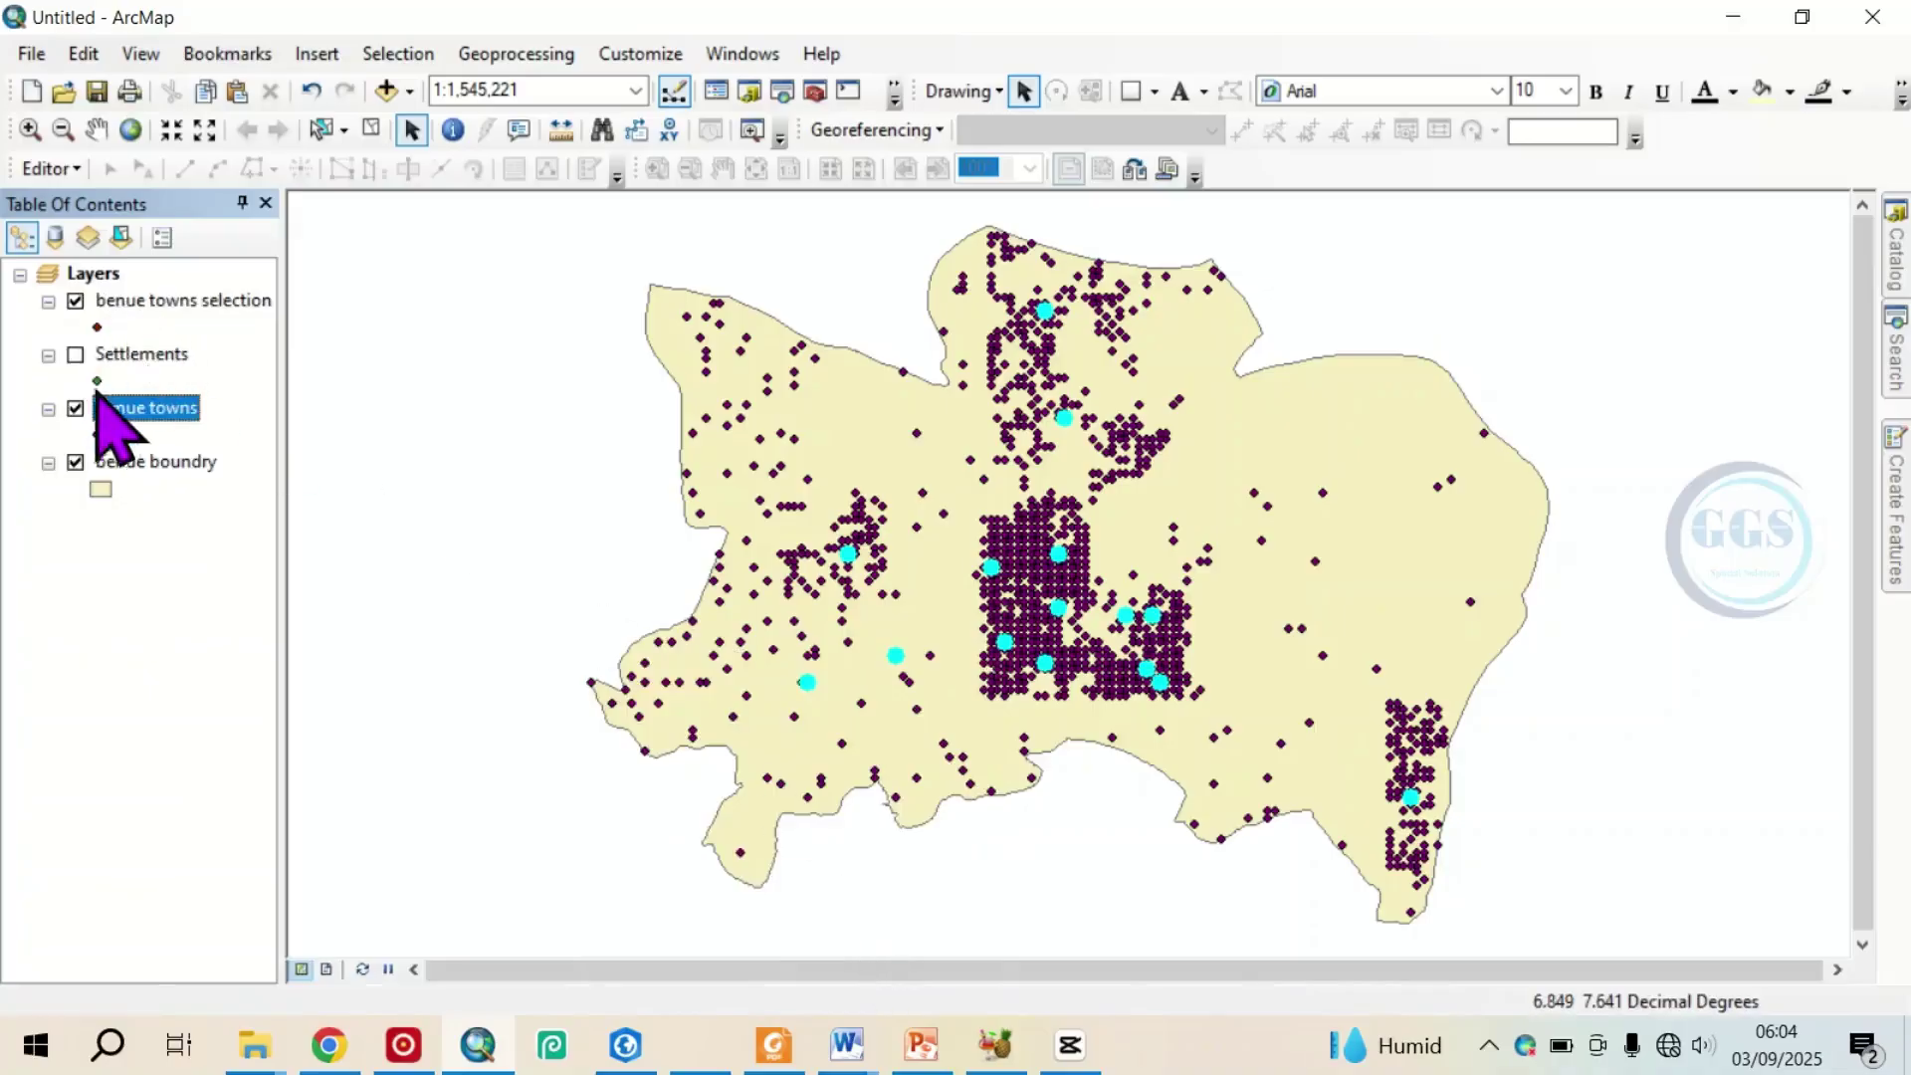
click(75, 409)
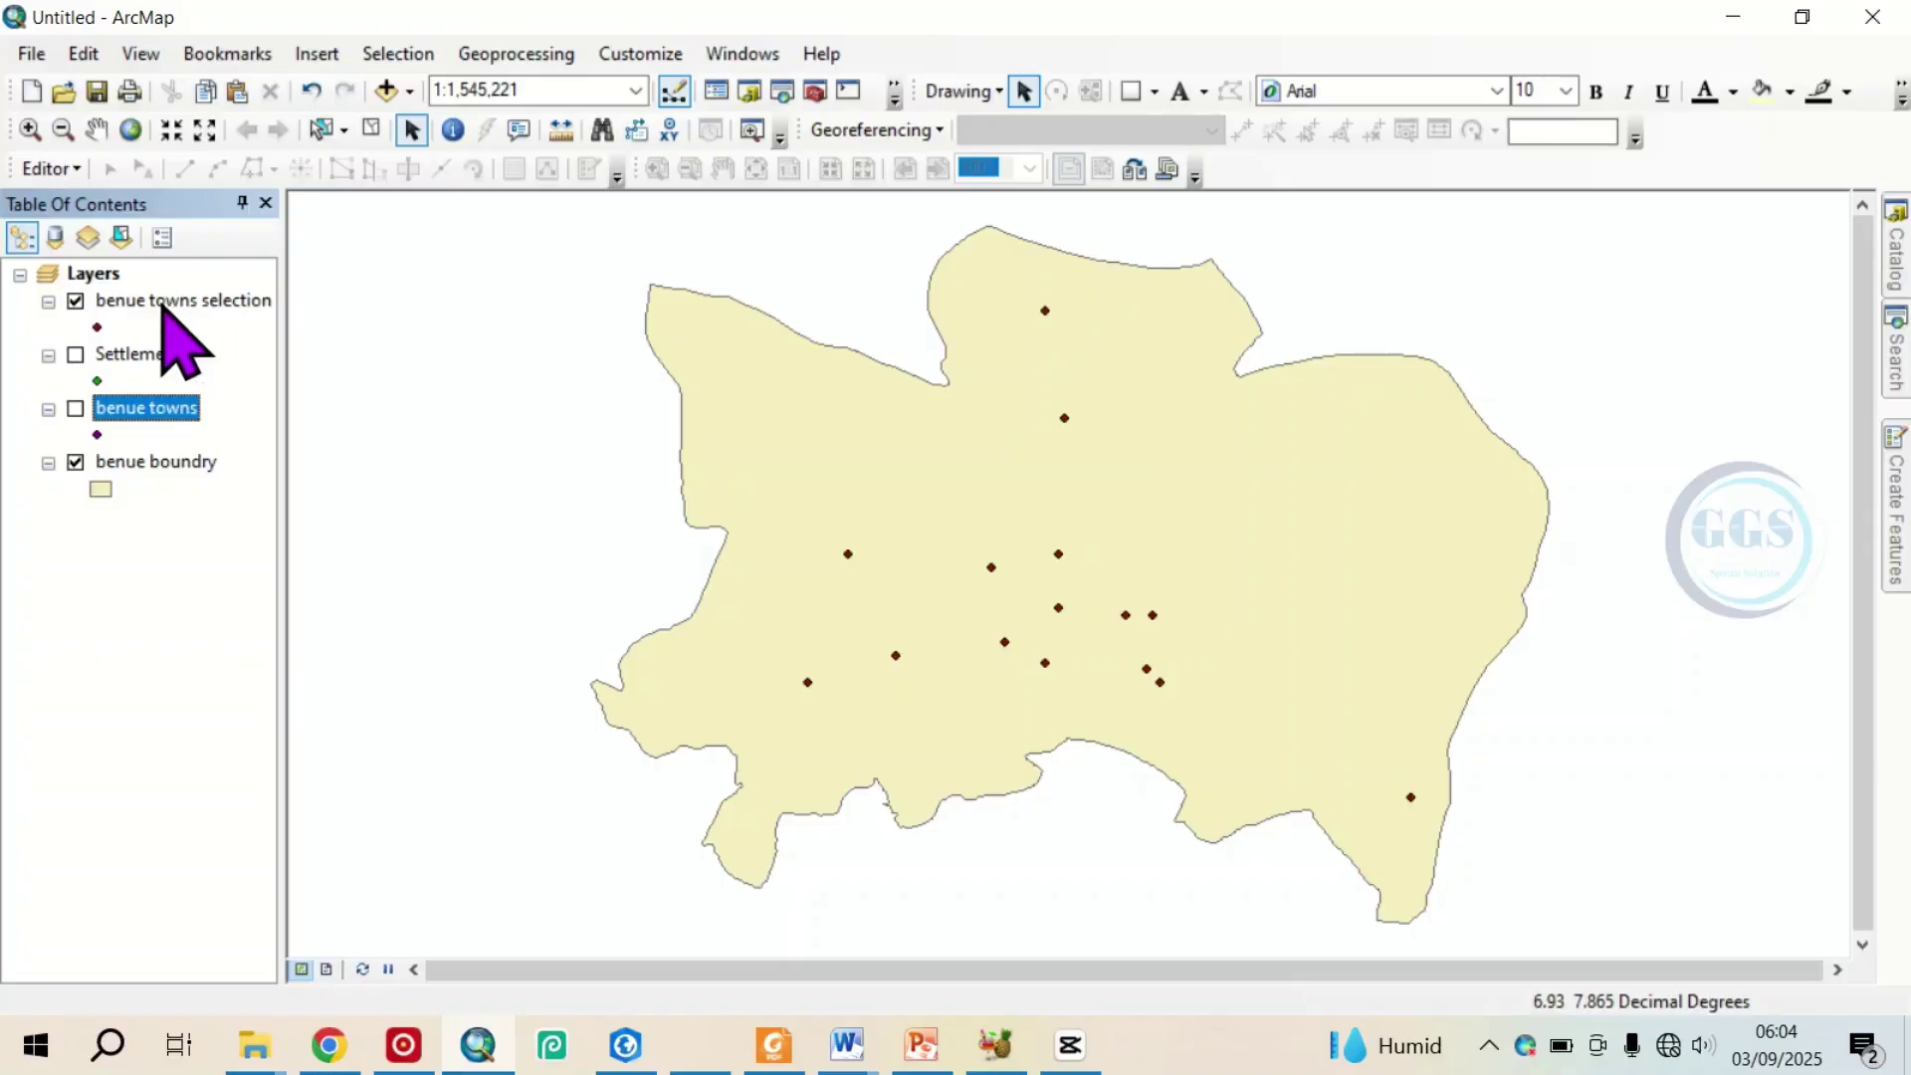
- Export all features of the benue towns selection layer as the shapefile Settlements 2 in the Tutorial folder and add it to the map
right_click(159, 302)
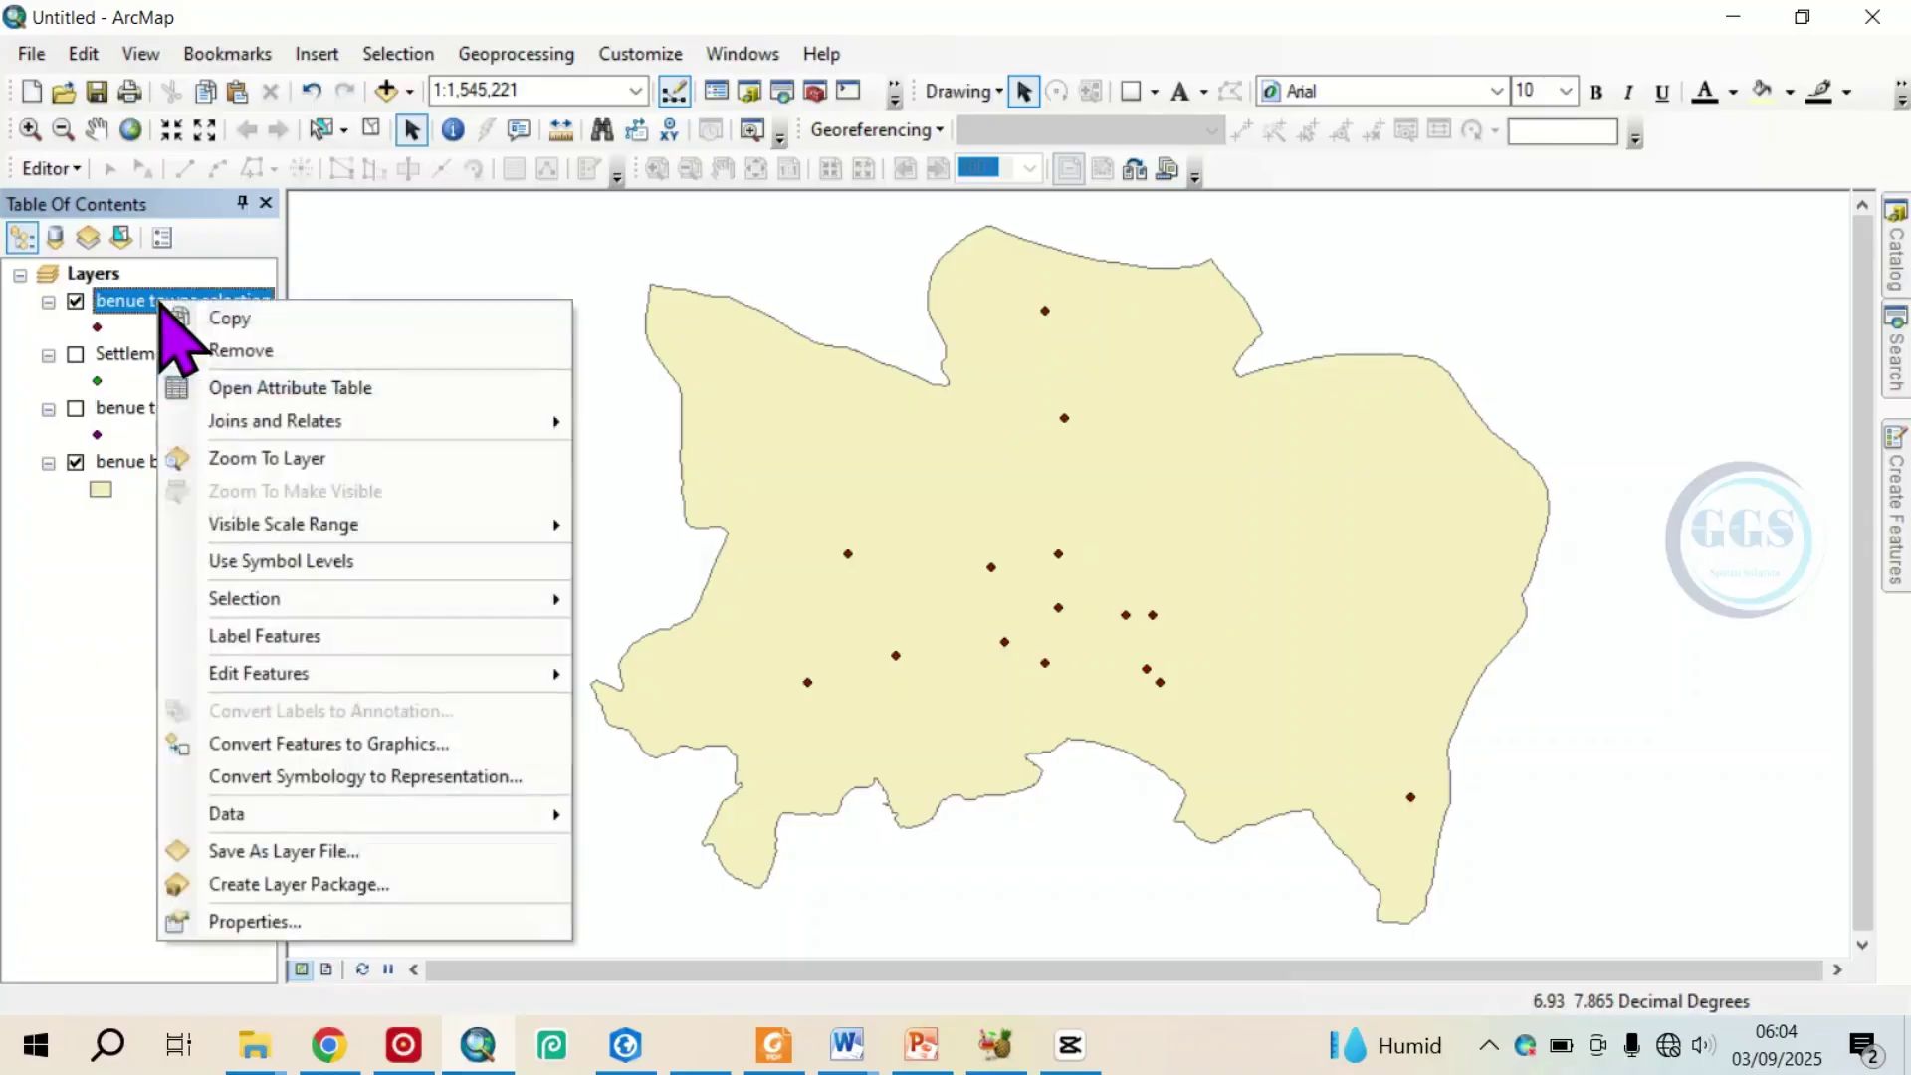
mouse_move(297, 816)
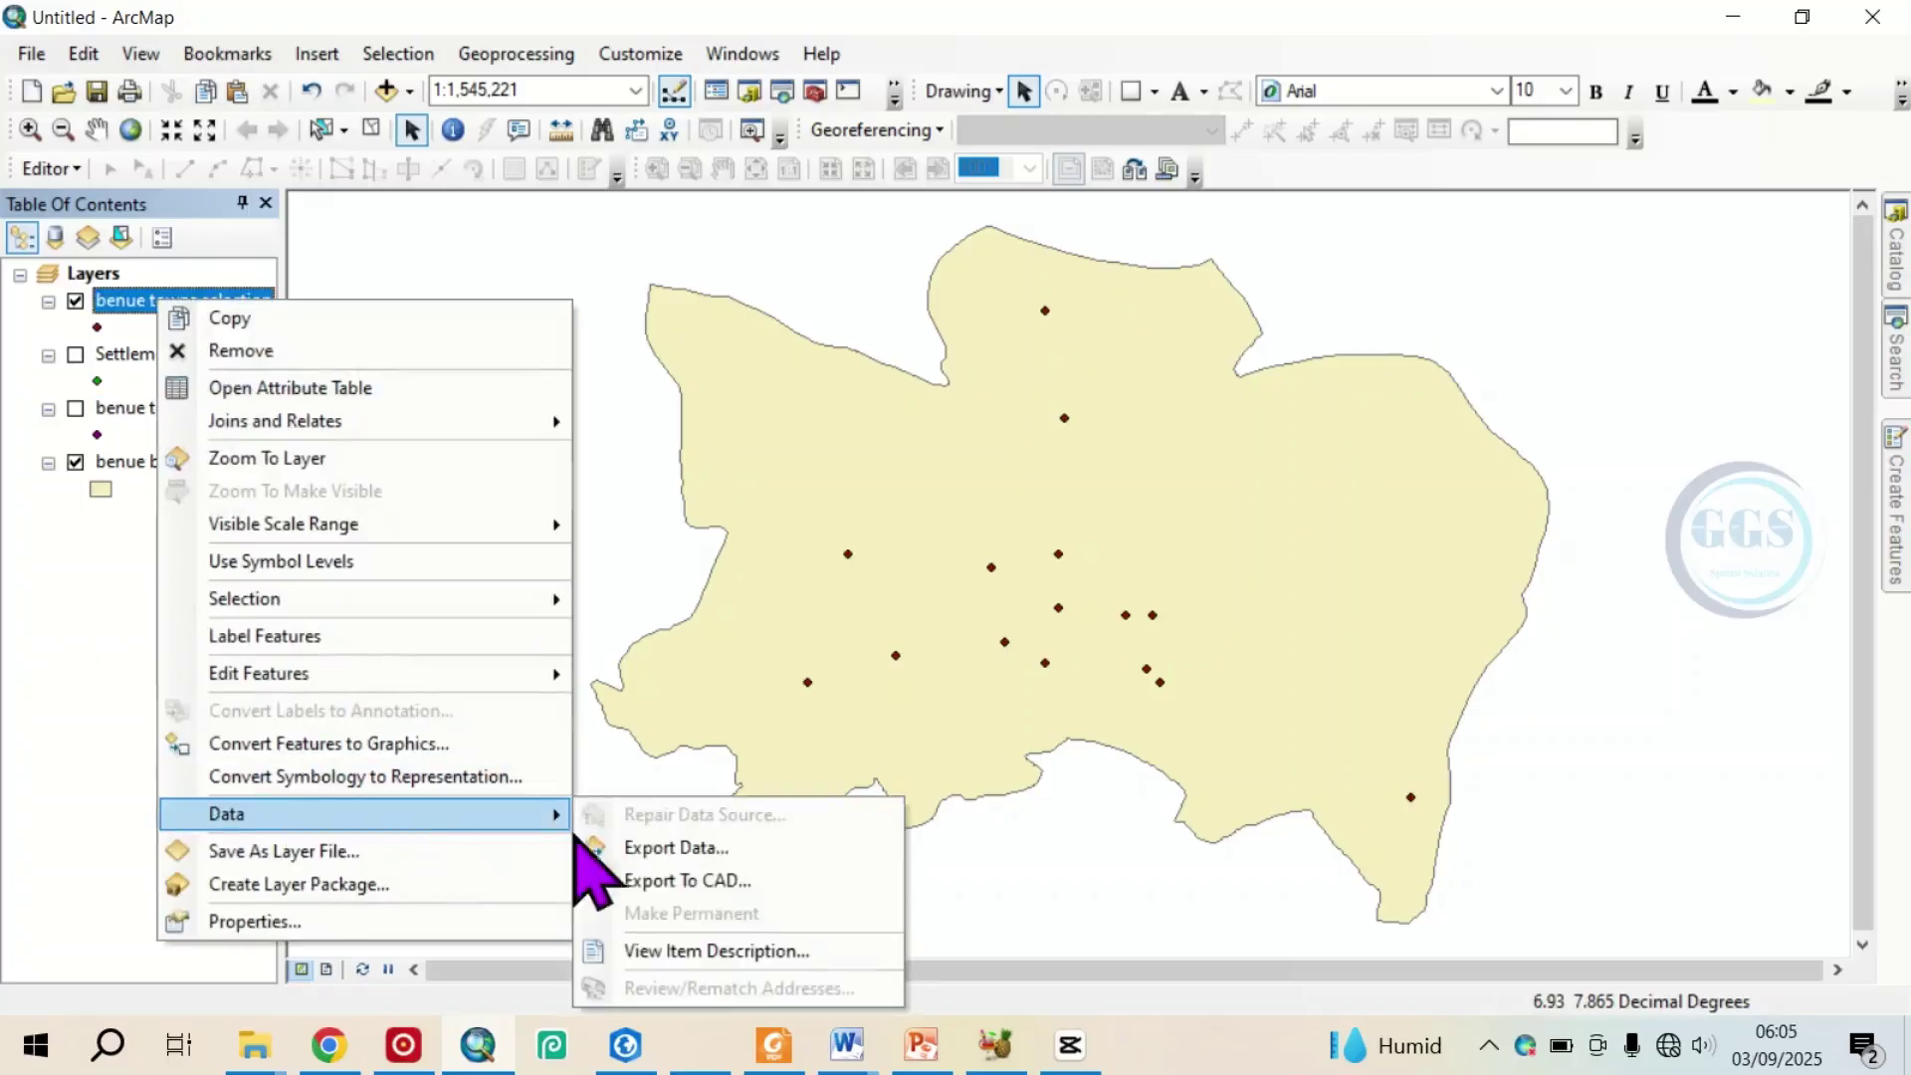
click(681, 849)
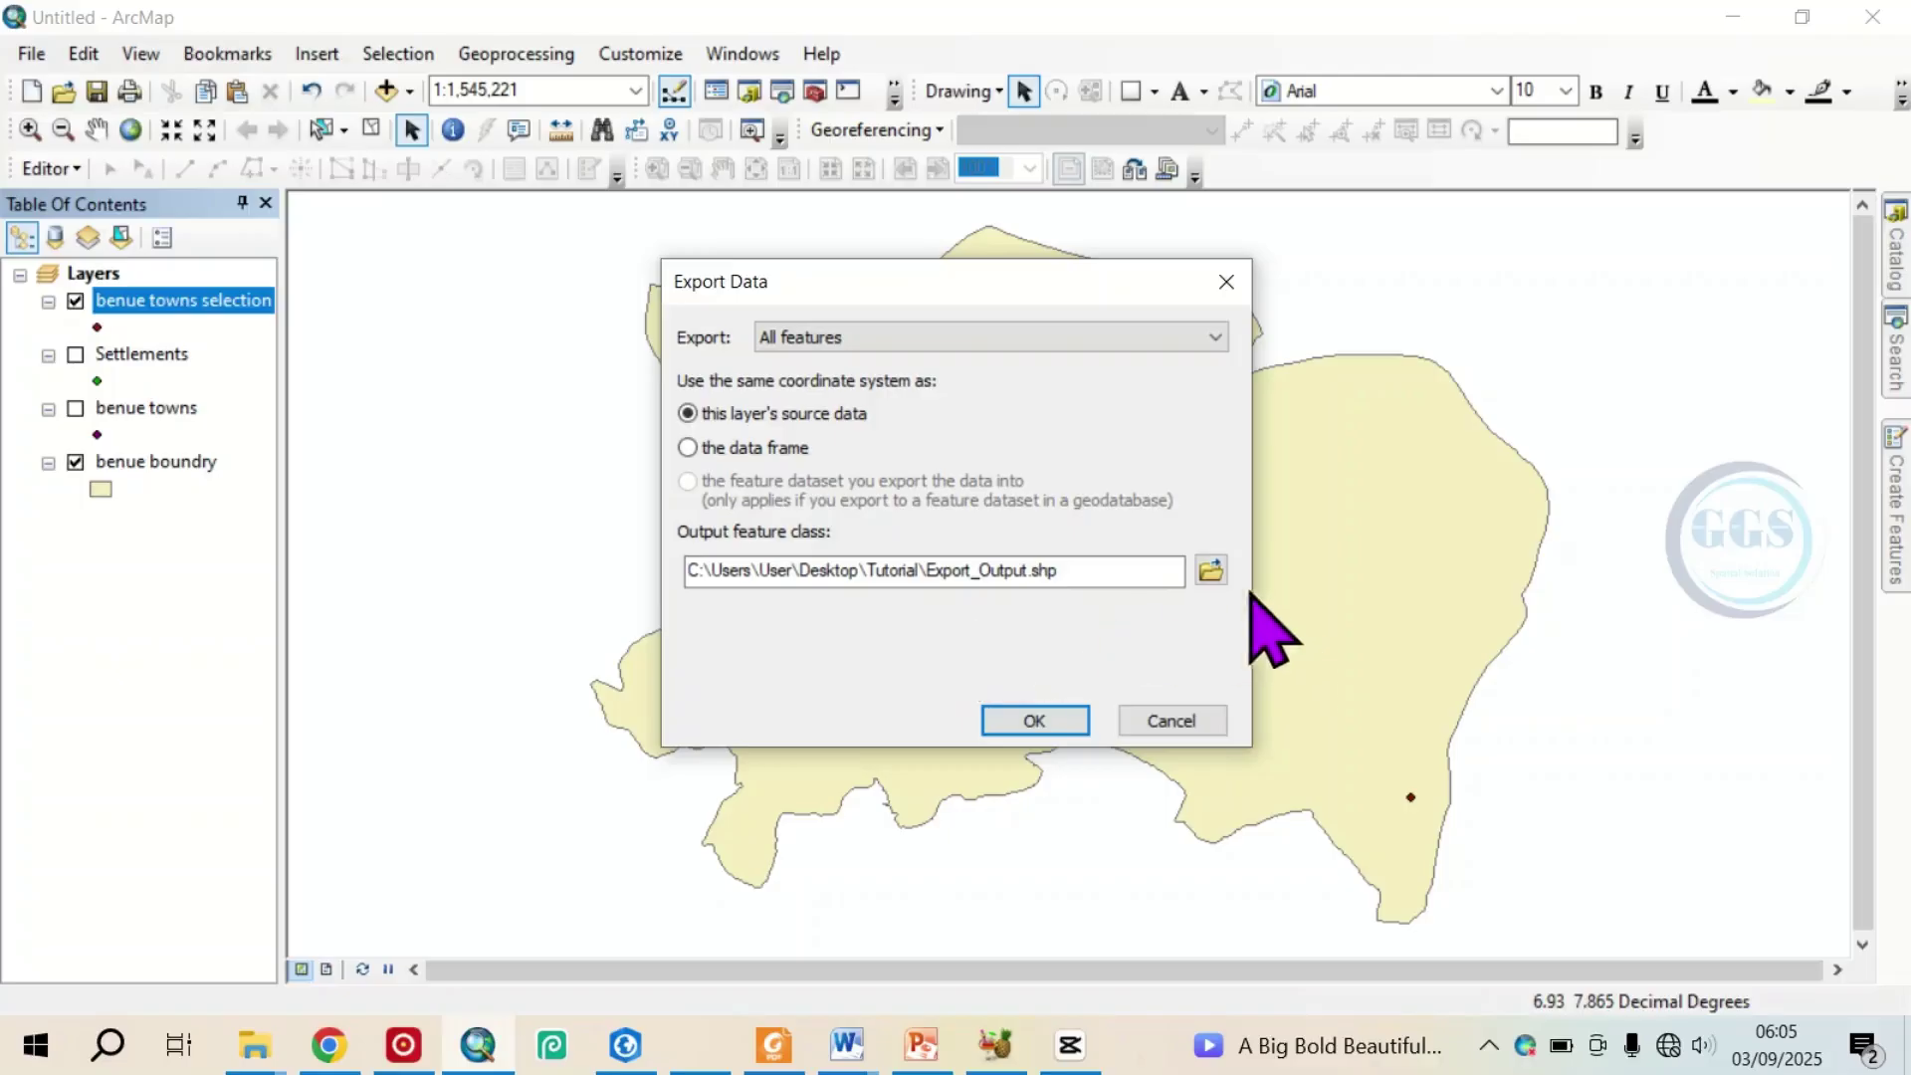
click(1210, 569)
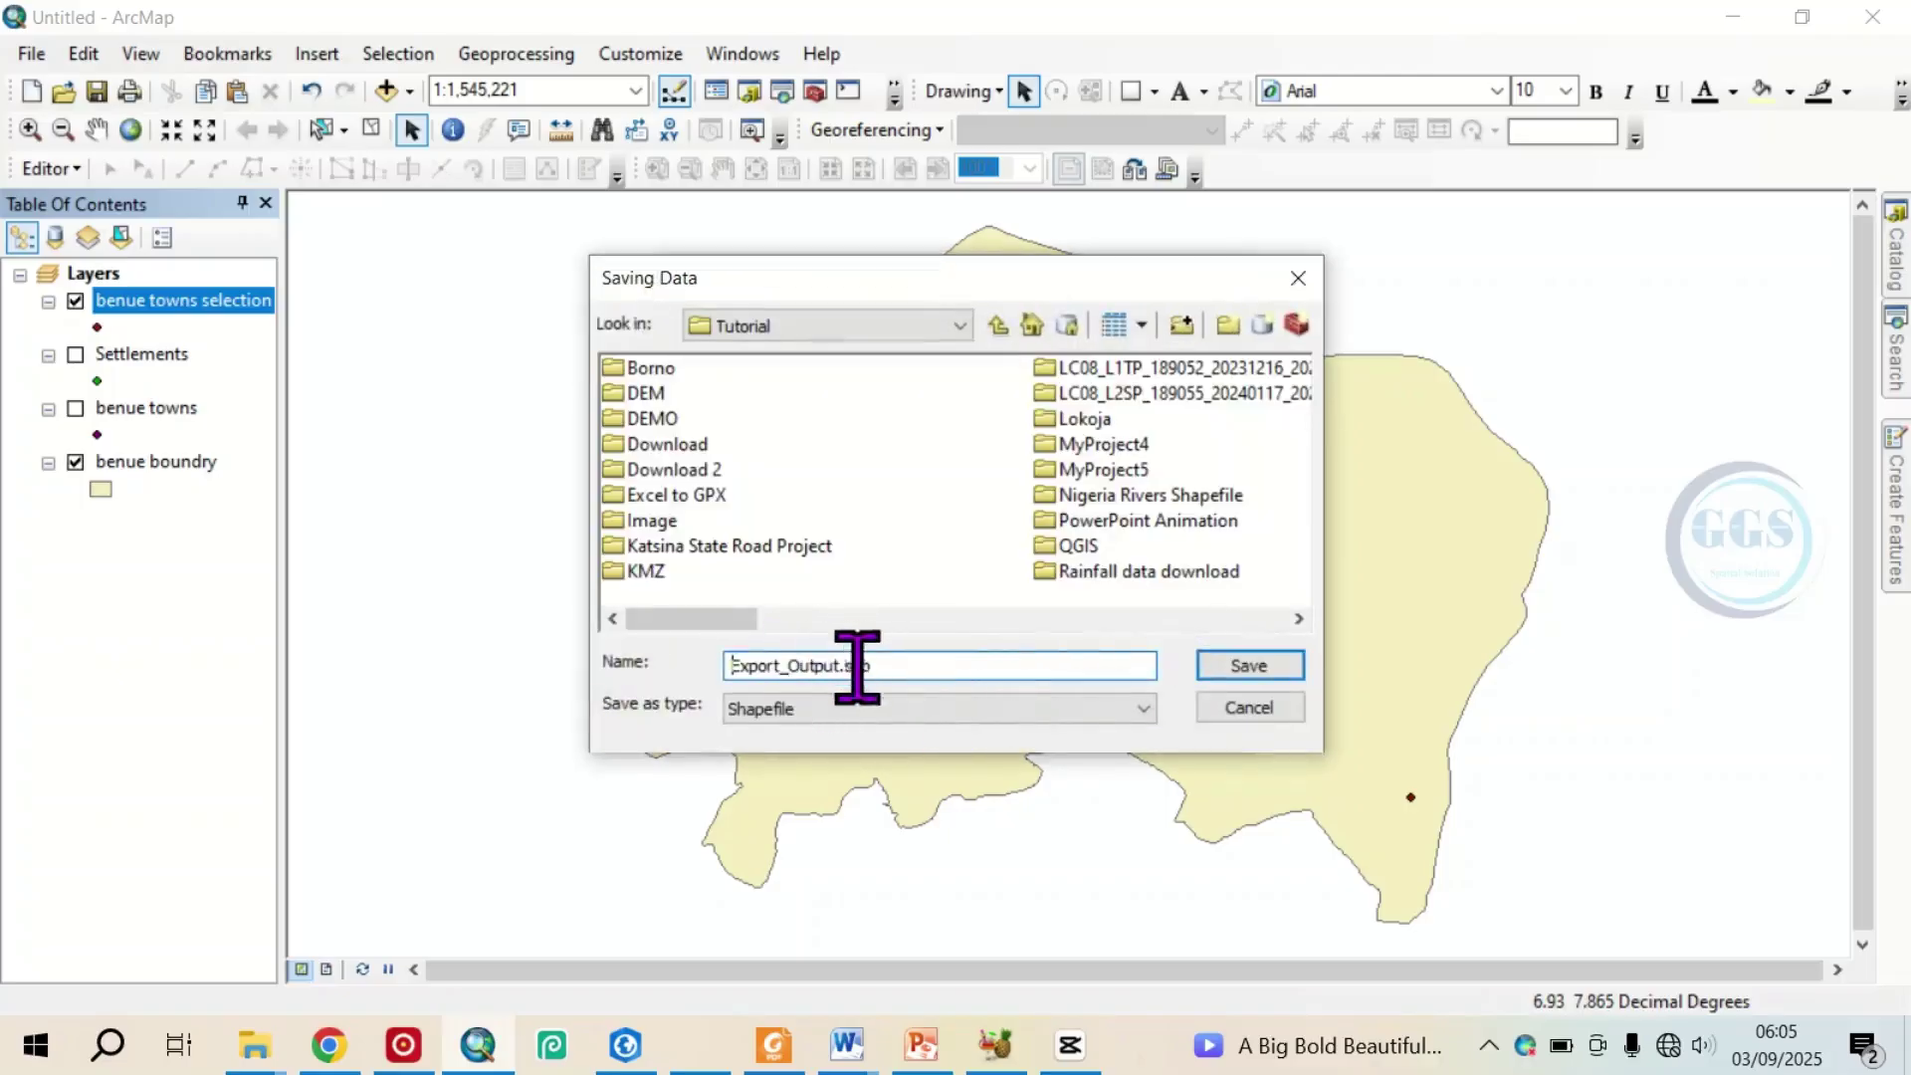
drag(873, 665, 664, 705)
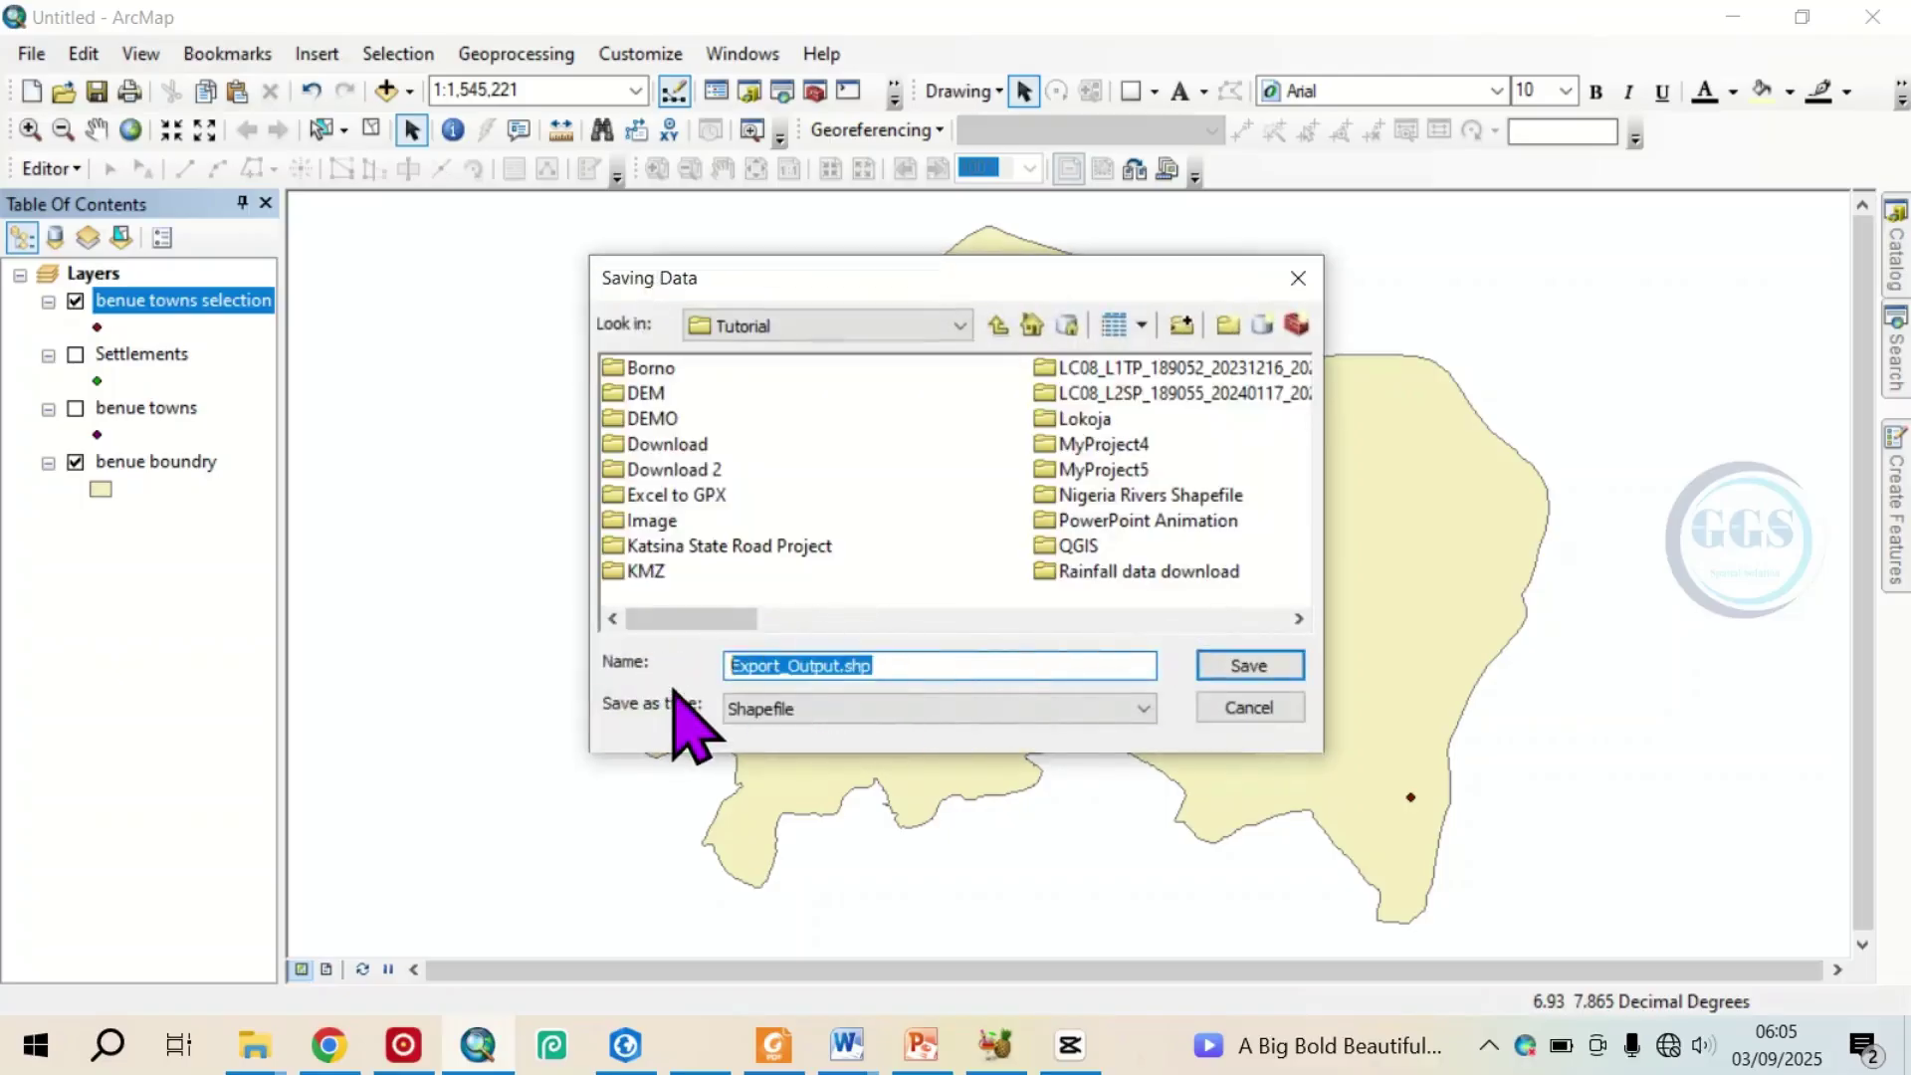
text(Settlements 2)
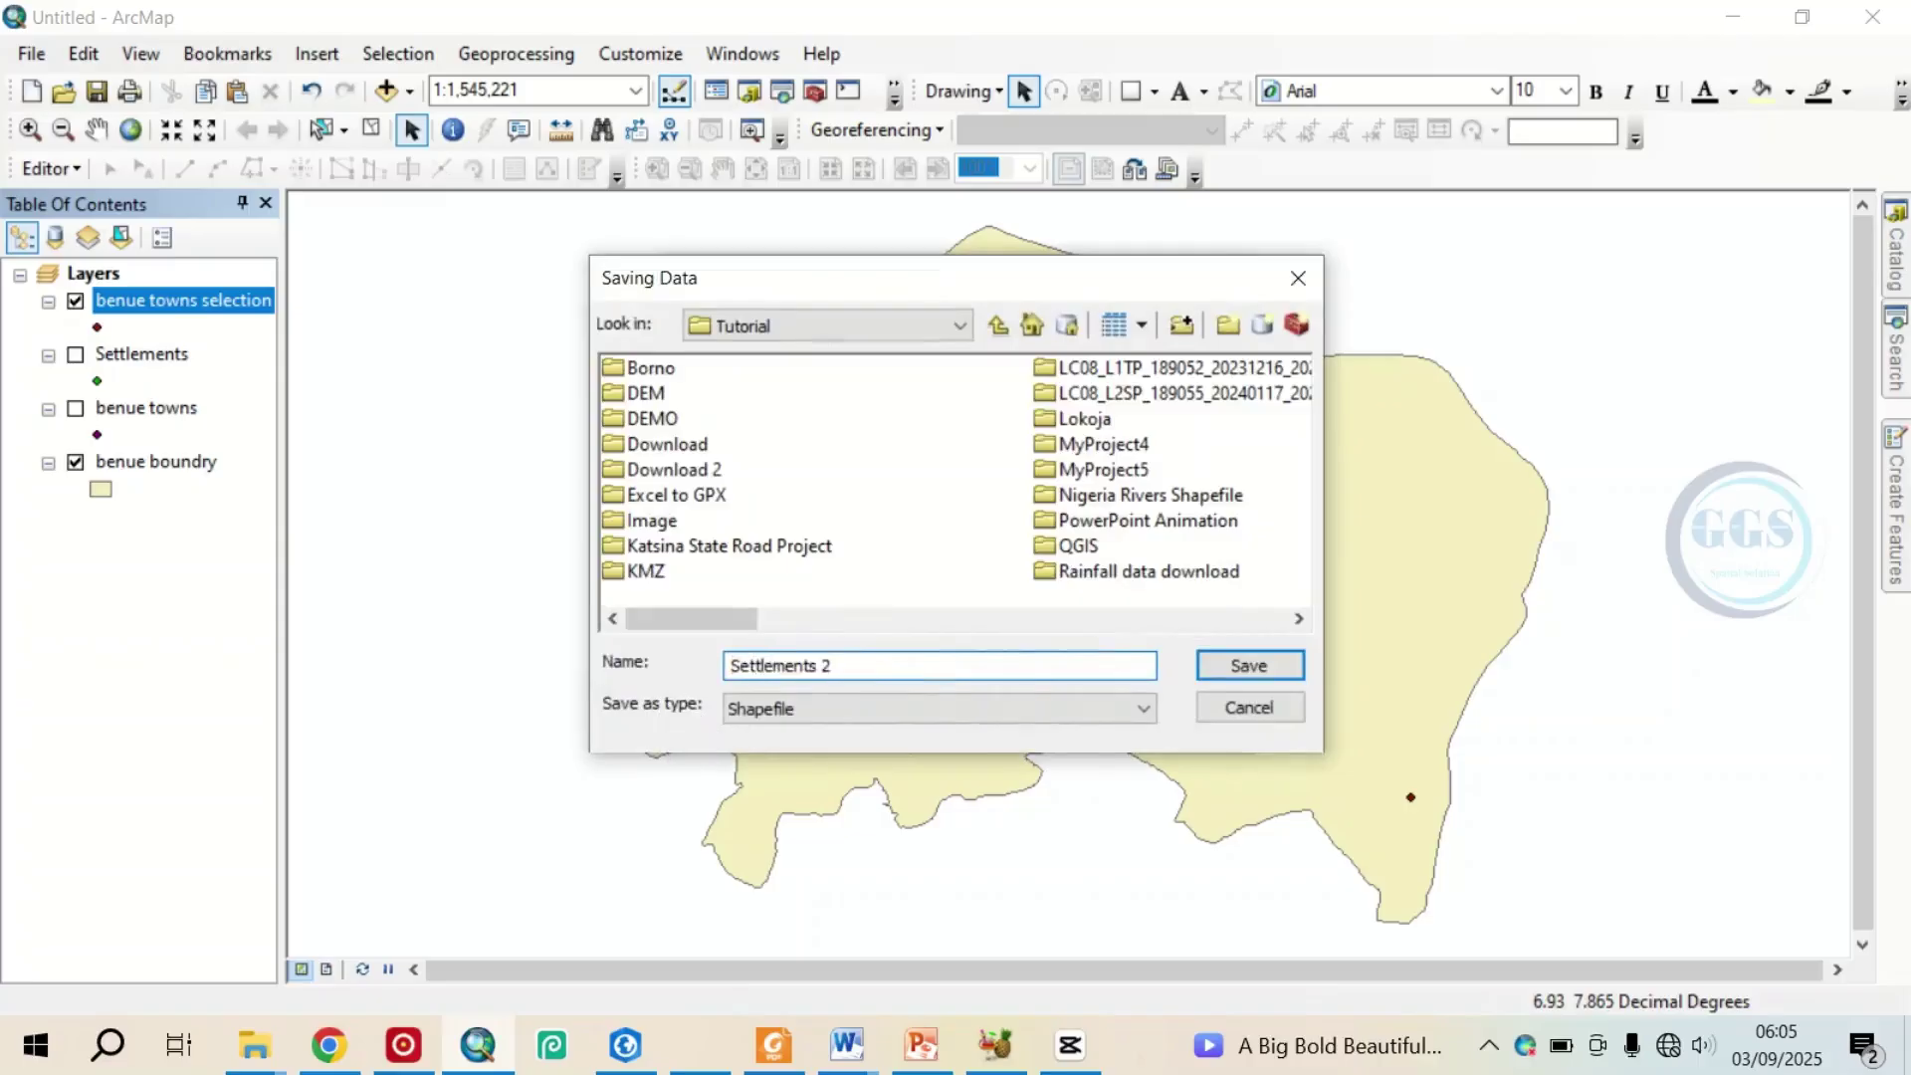
click(1241, 667)
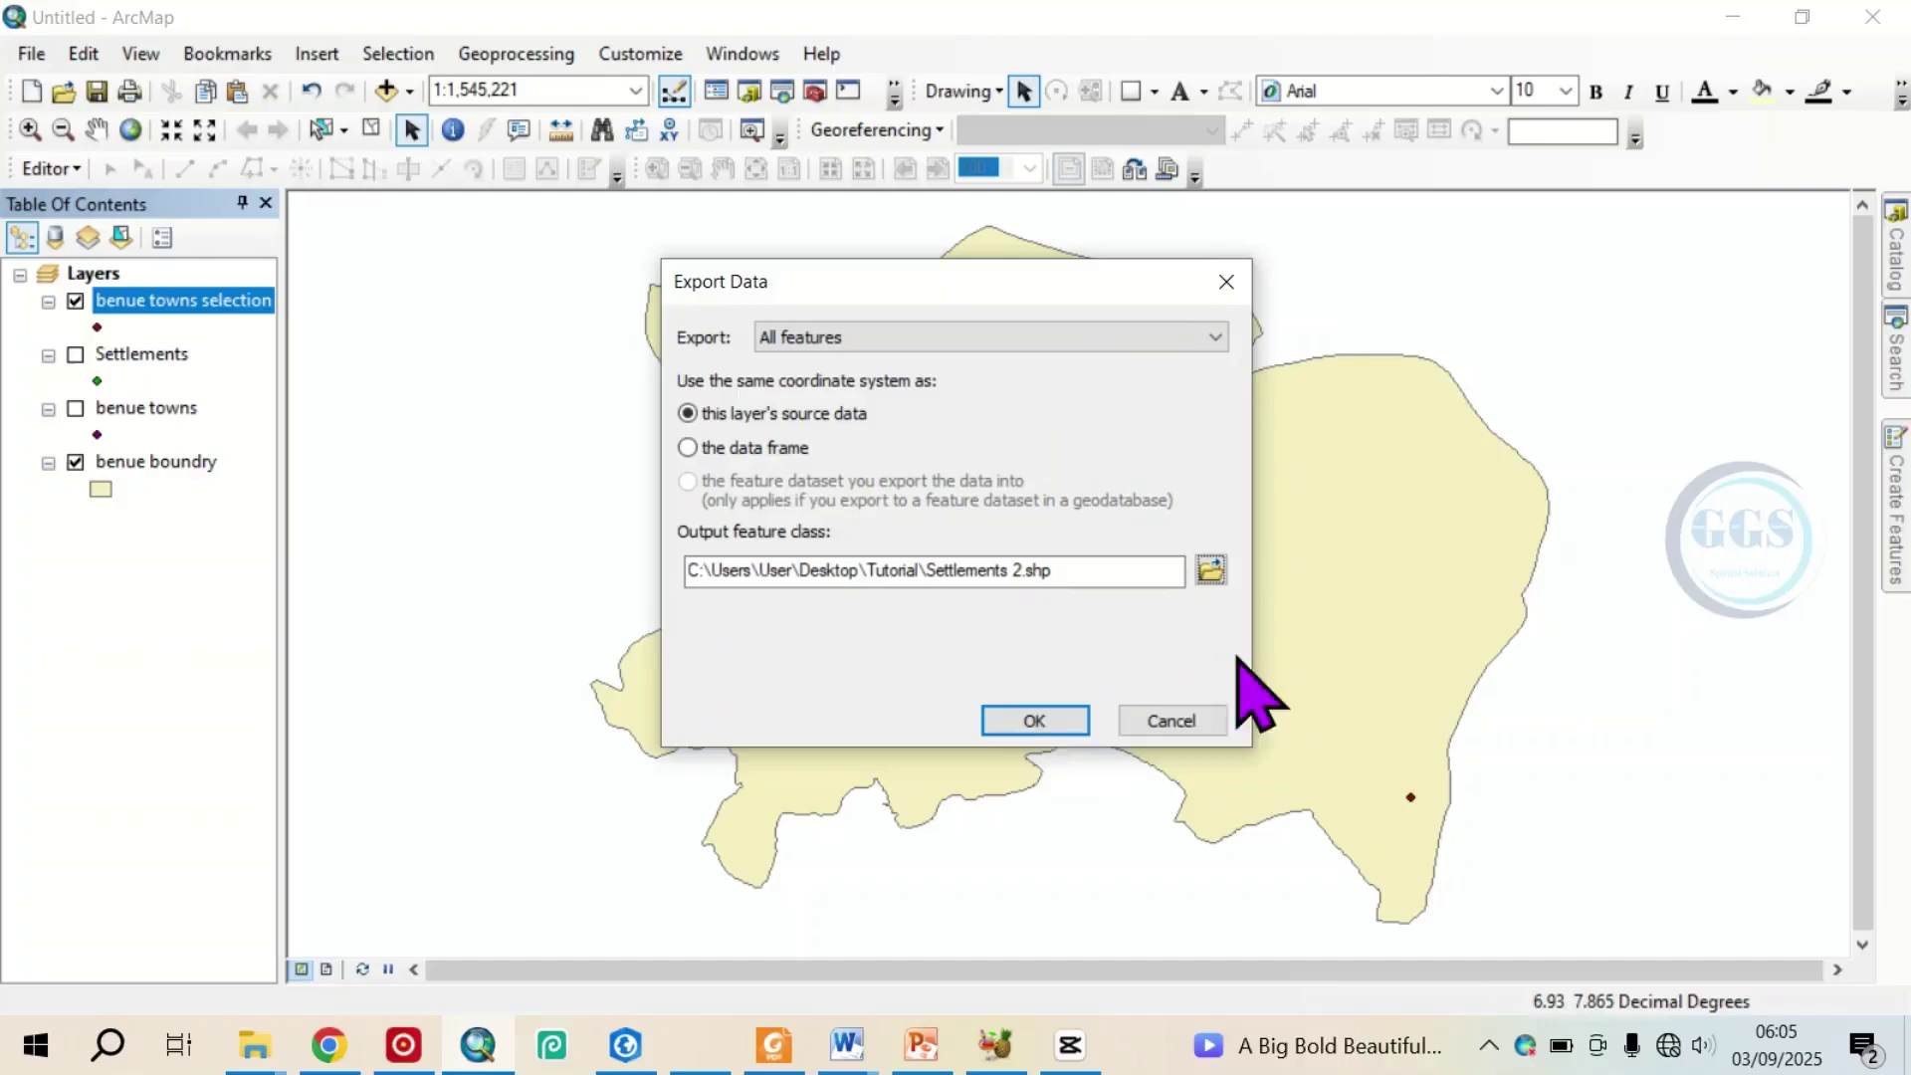
click(1034, 720)
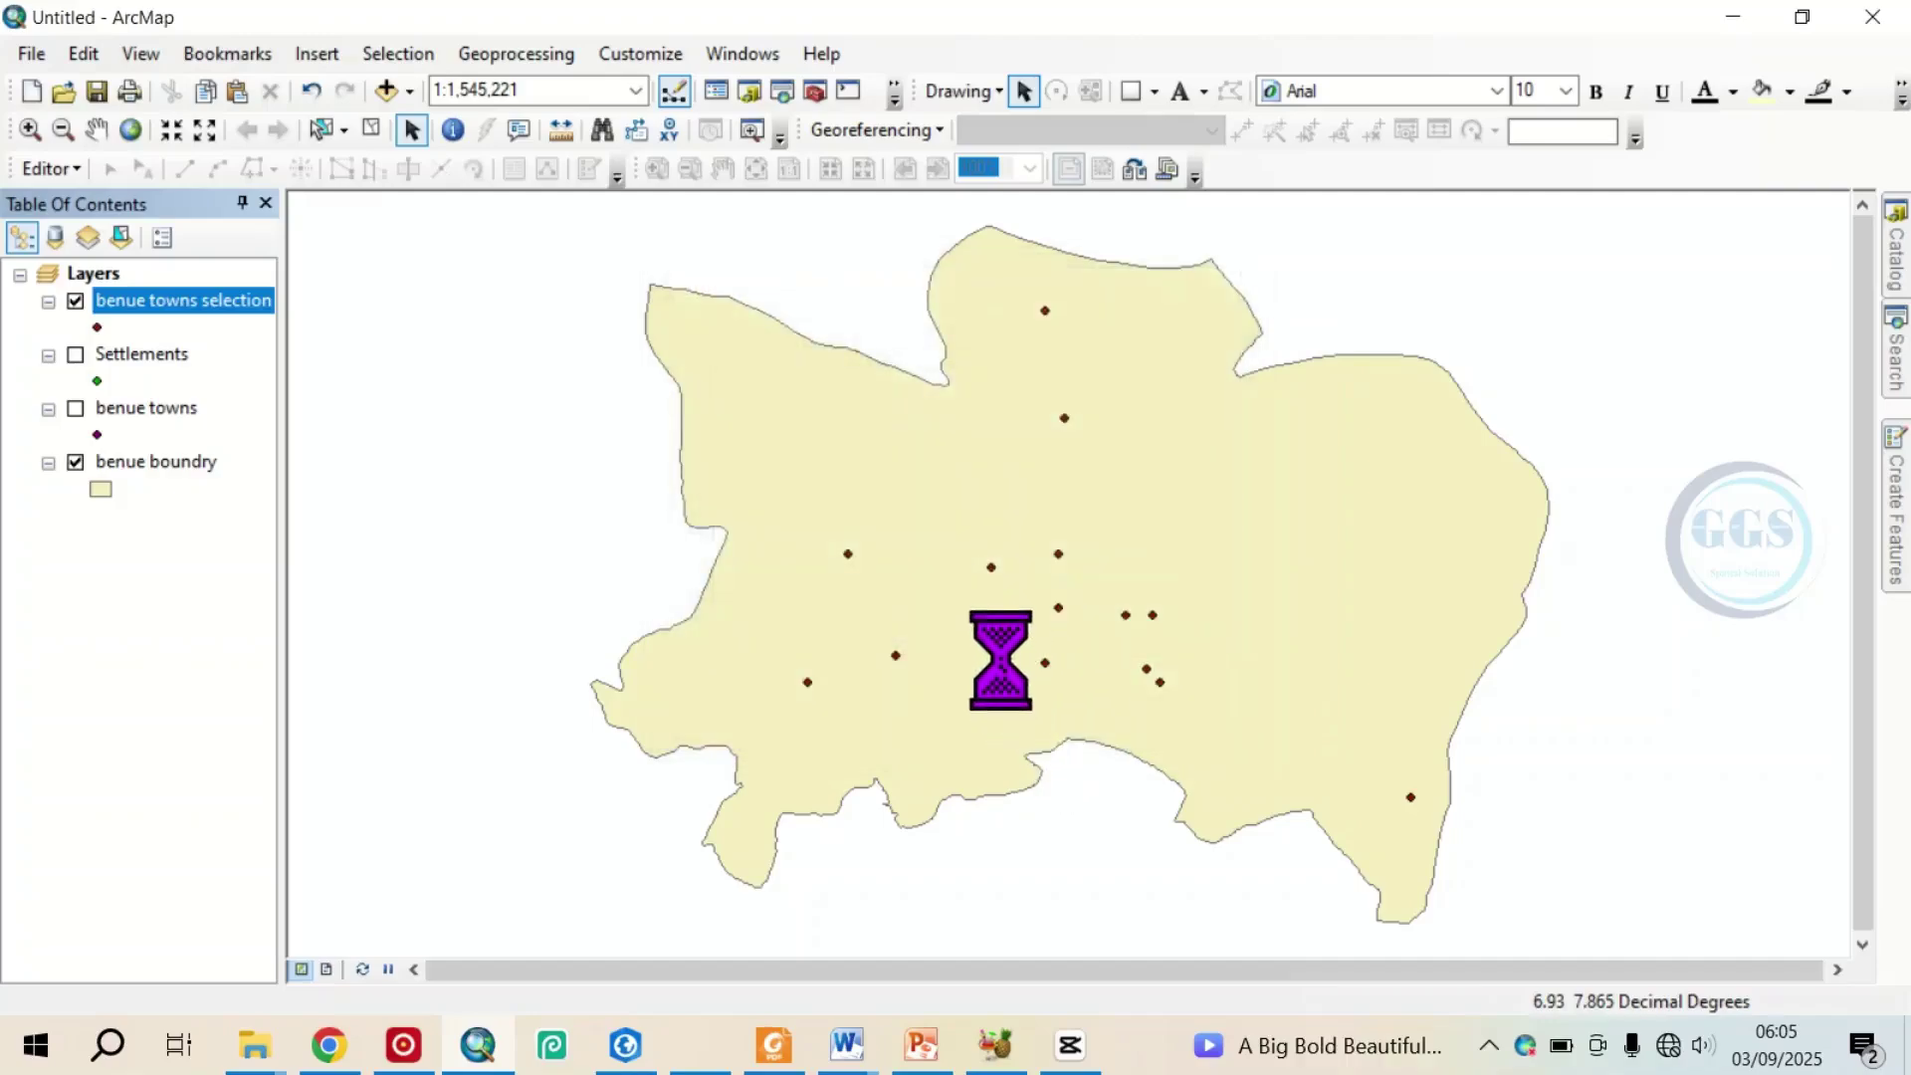
click(1064, 627)
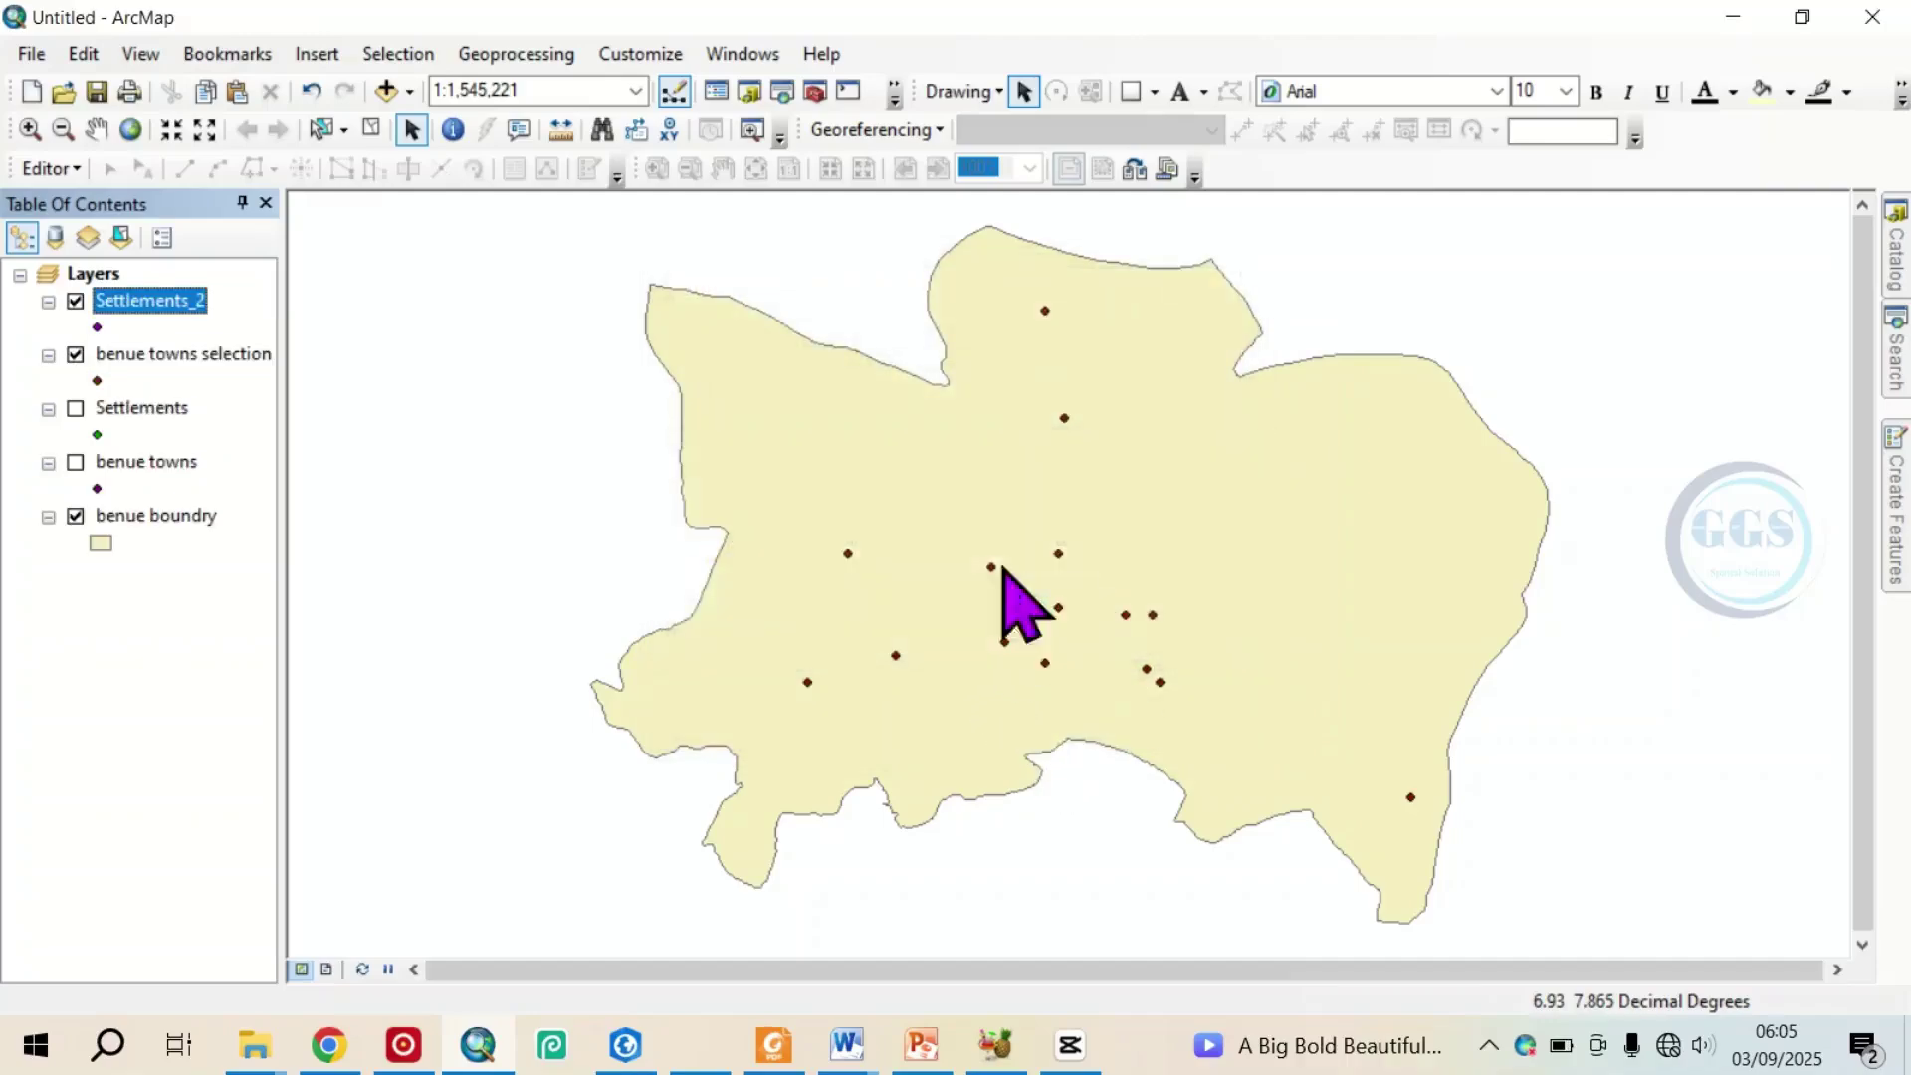
- Hide the benue towns selection layer and briefly show the full benue towns layer to compare it with Settlements_2
click(76, 356)
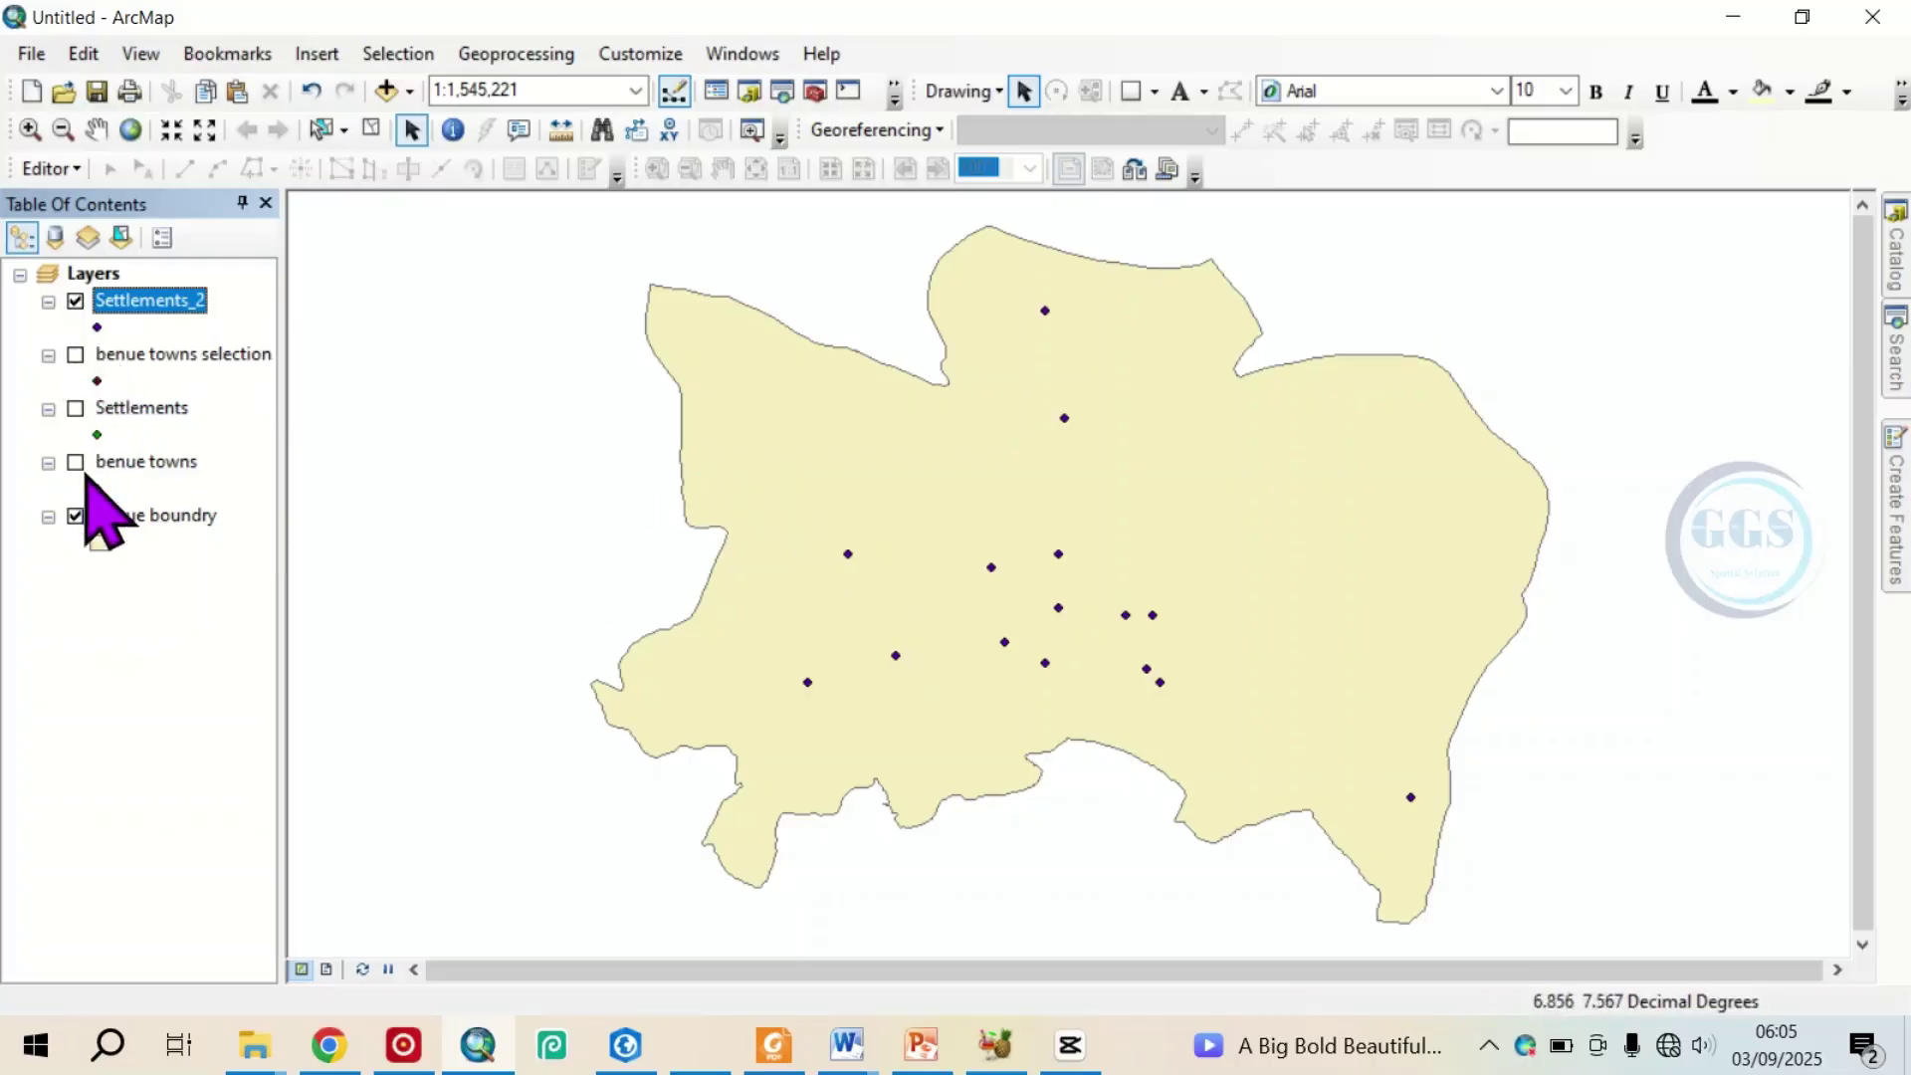
click(75, 462)
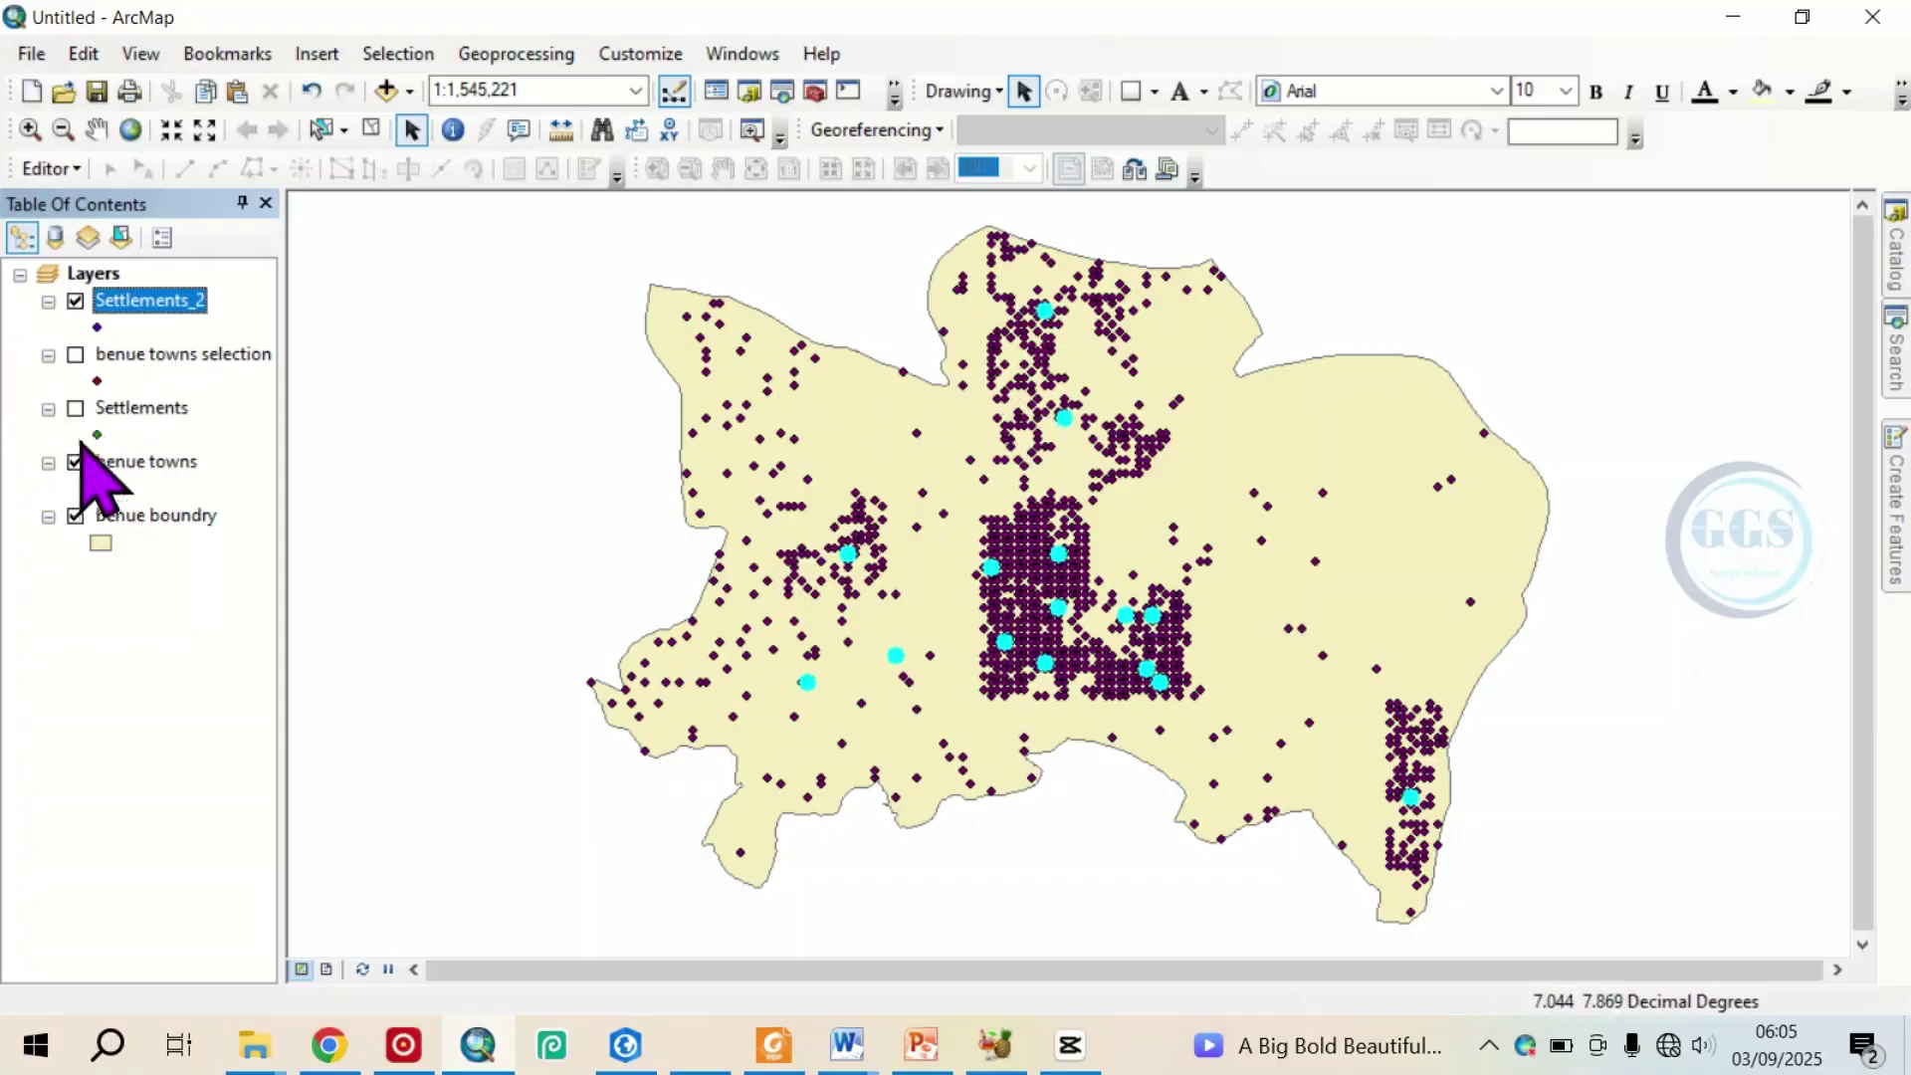
click(75, 462)
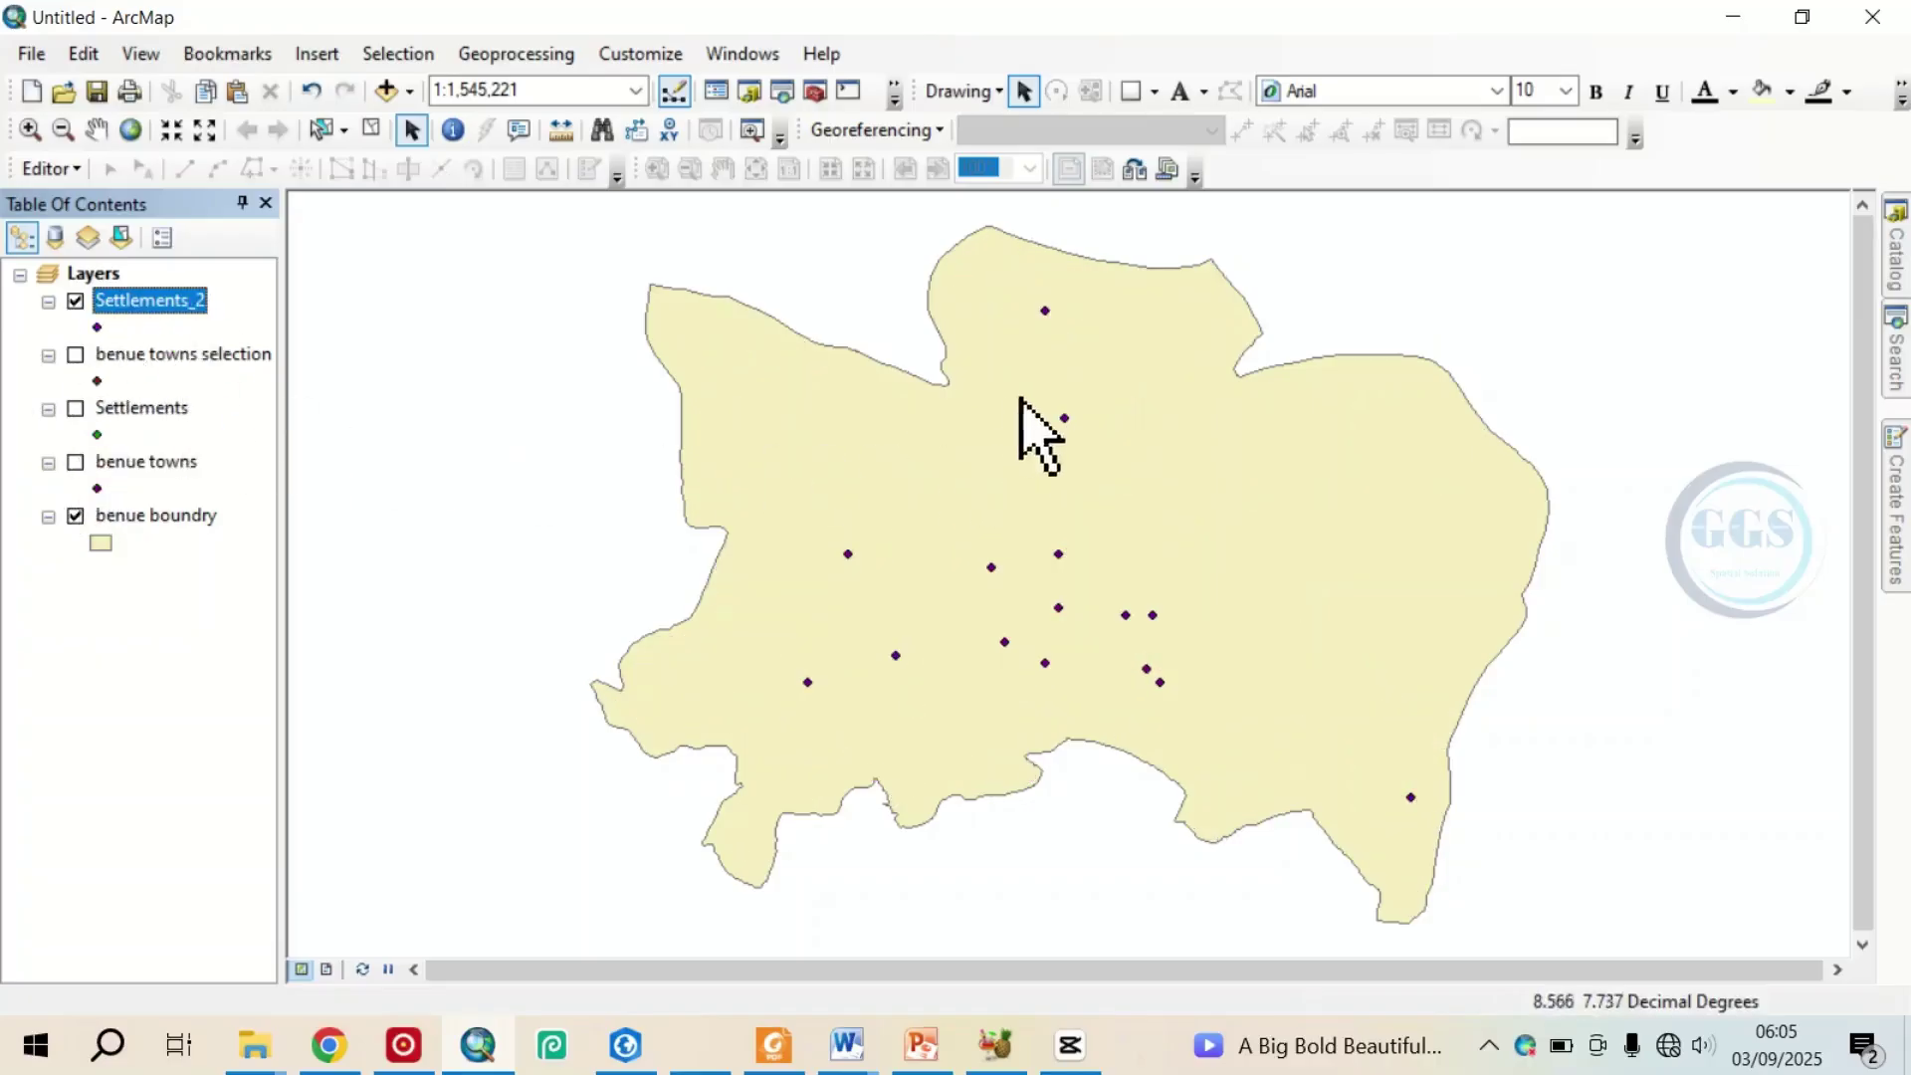
- Turn on feature labels for the Settlements_2 layer
right_click(126, 316)
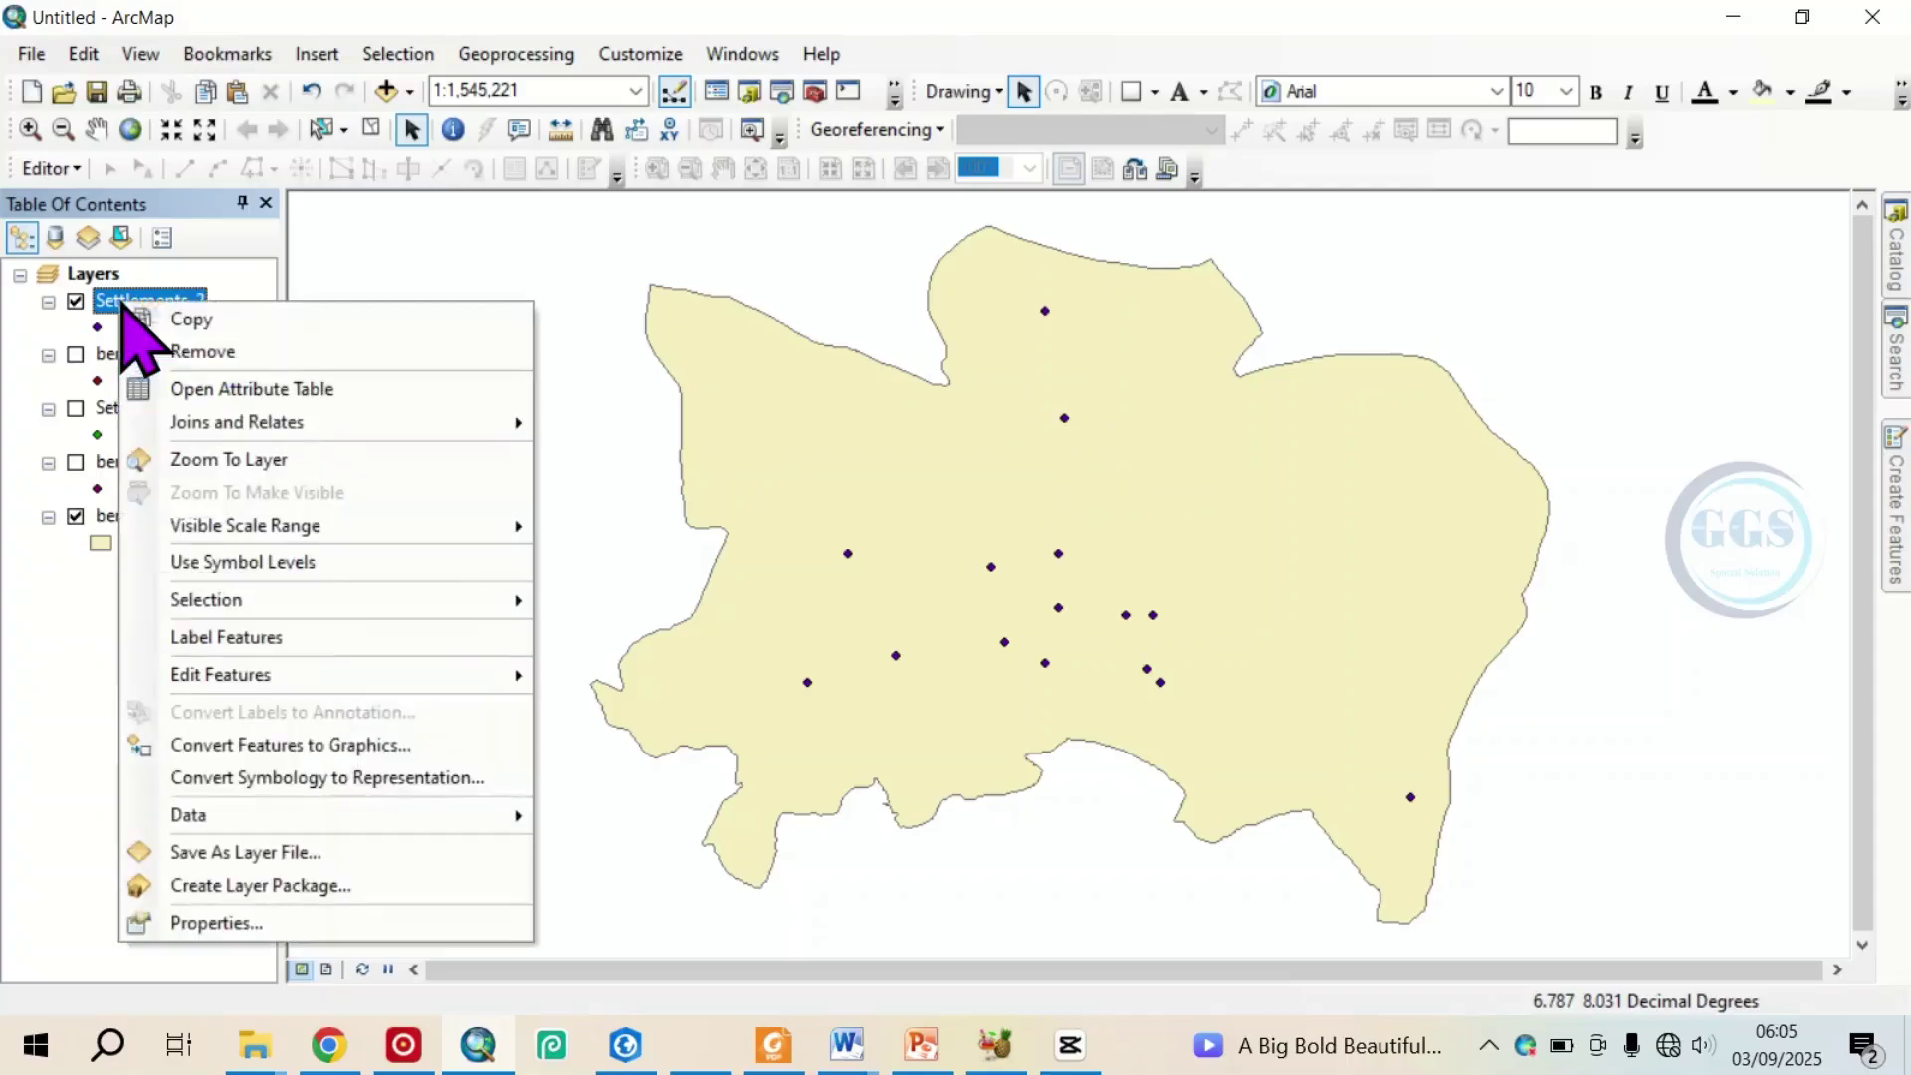
mouse_move(235, 677)
click(249, 637)
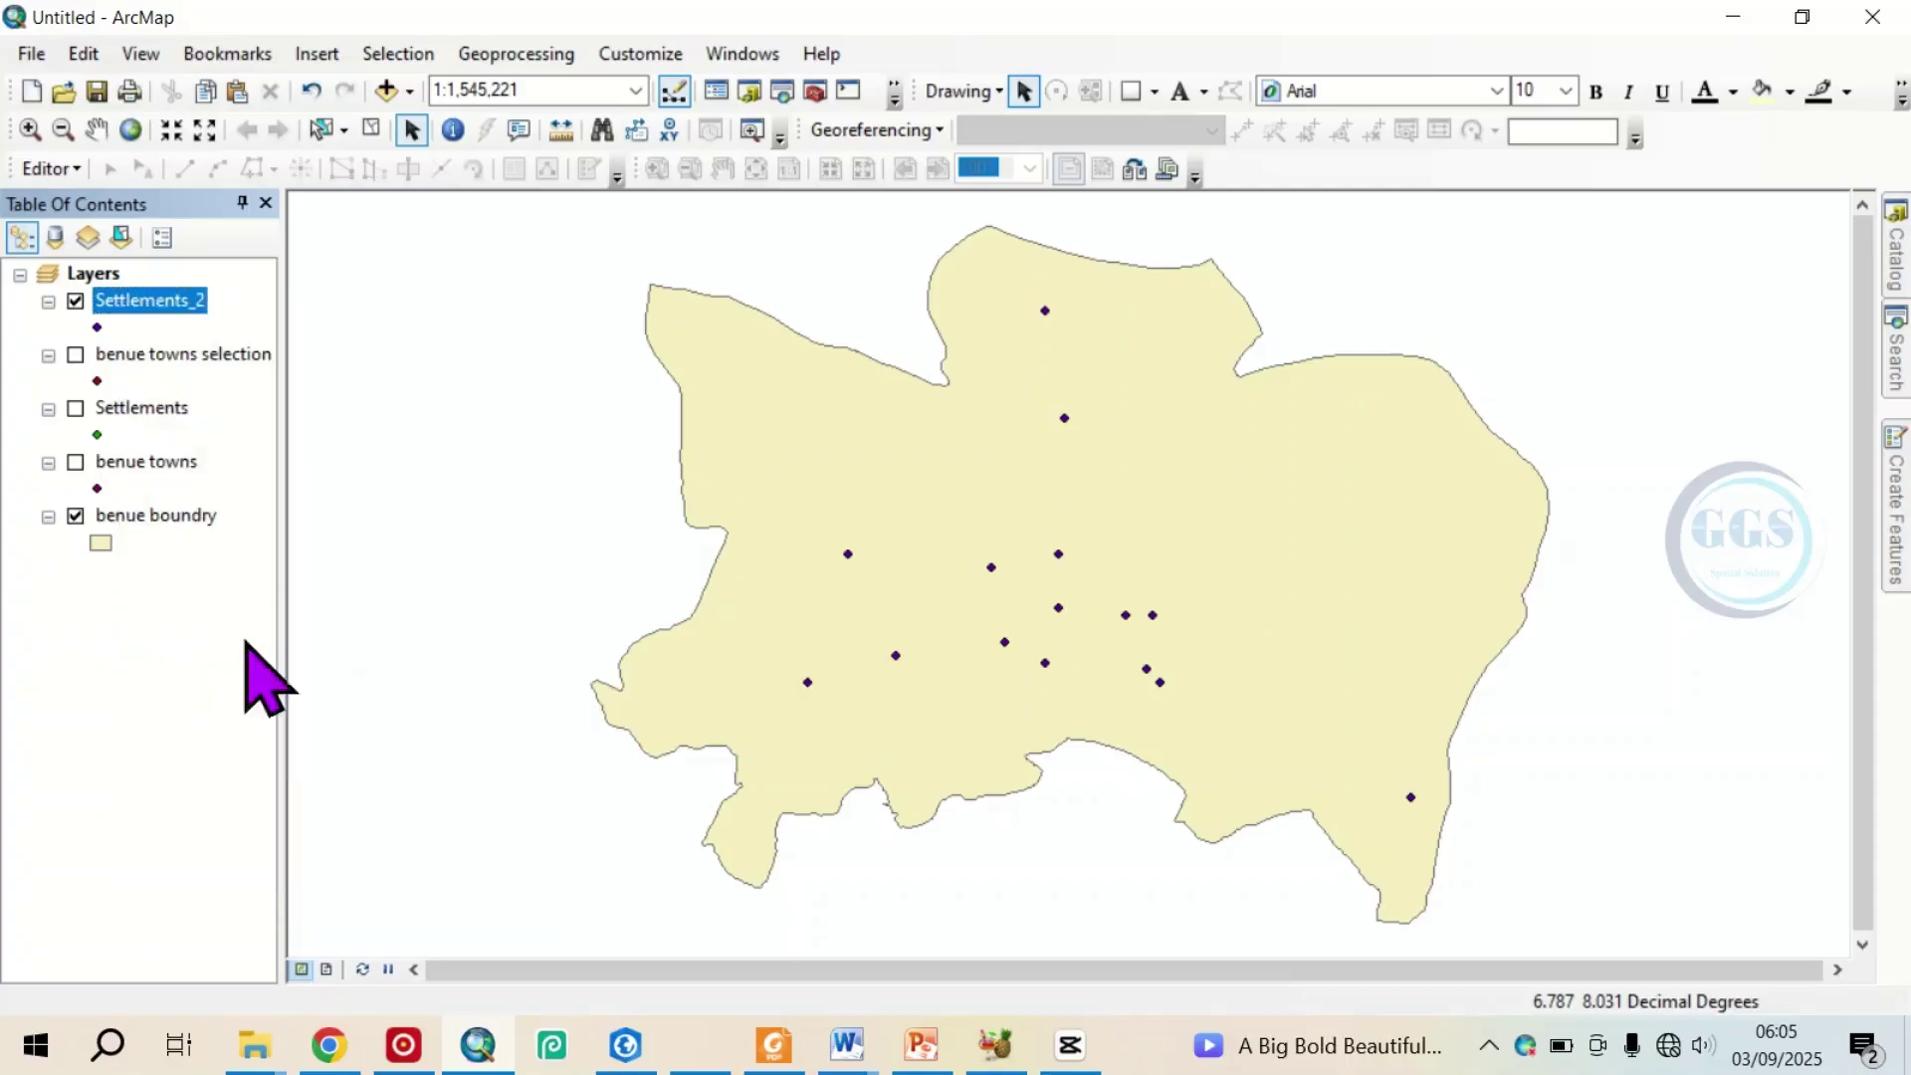